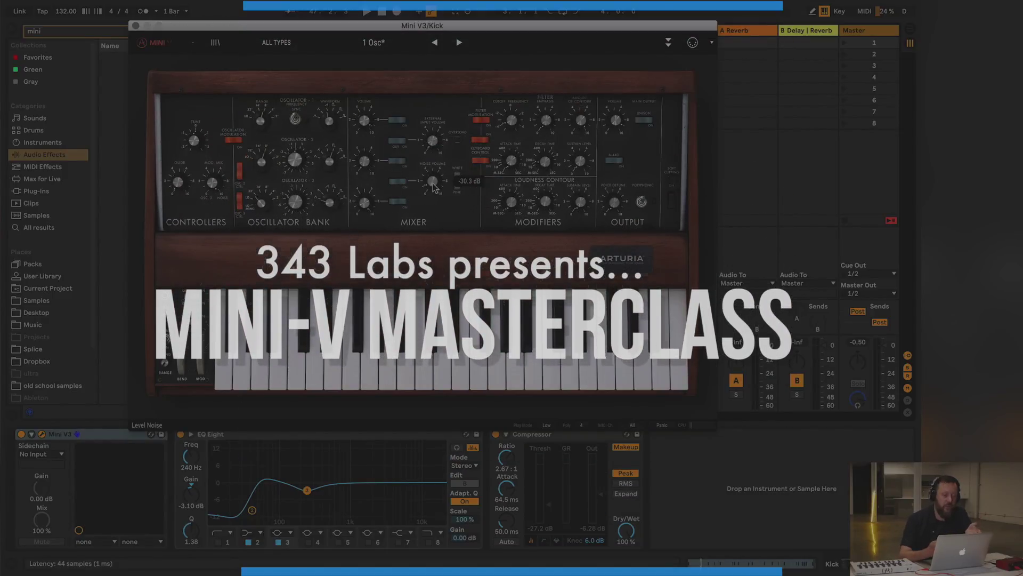
- Open the Bass track's Mini V3 plug-in window and reveal its advanced modulation panels
click(668, 43)
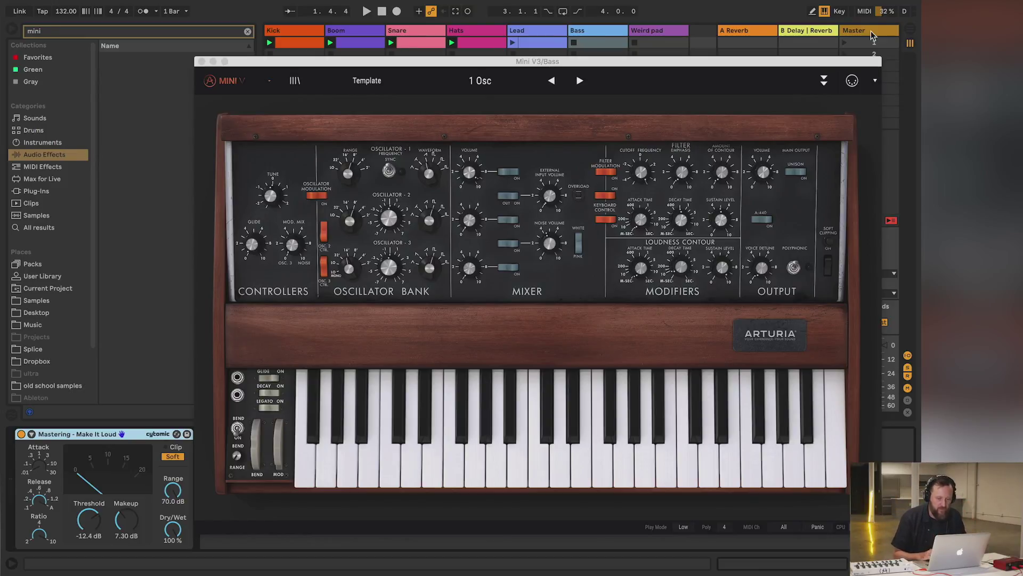
click(824, 81)
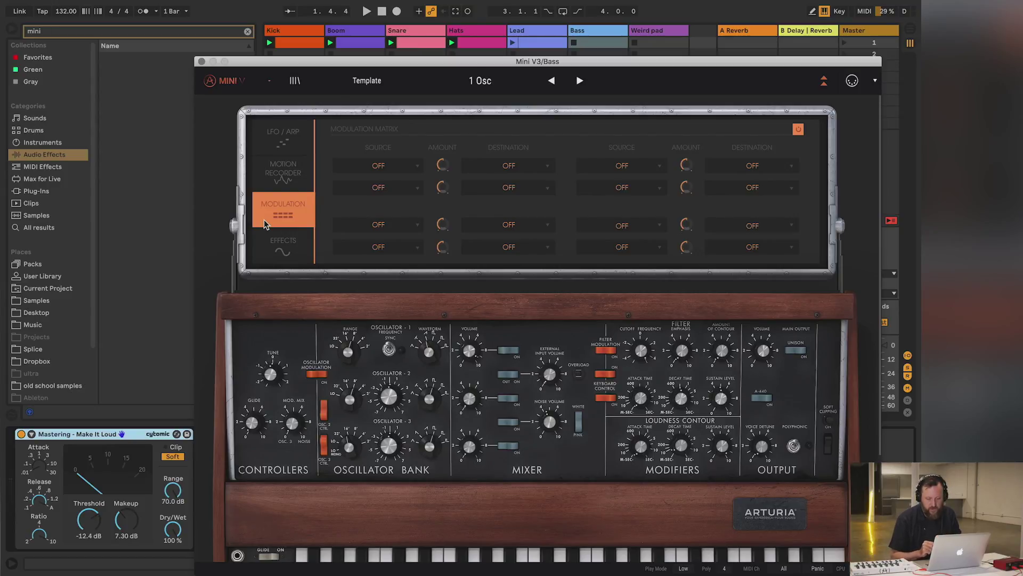
click(824, 81)
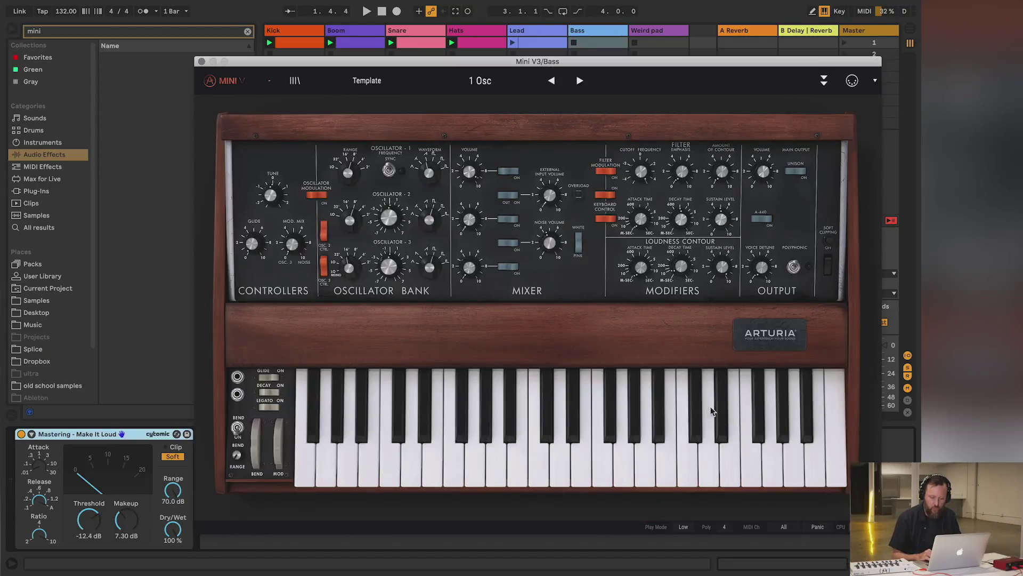
click(724, 527)
click(725, 528)
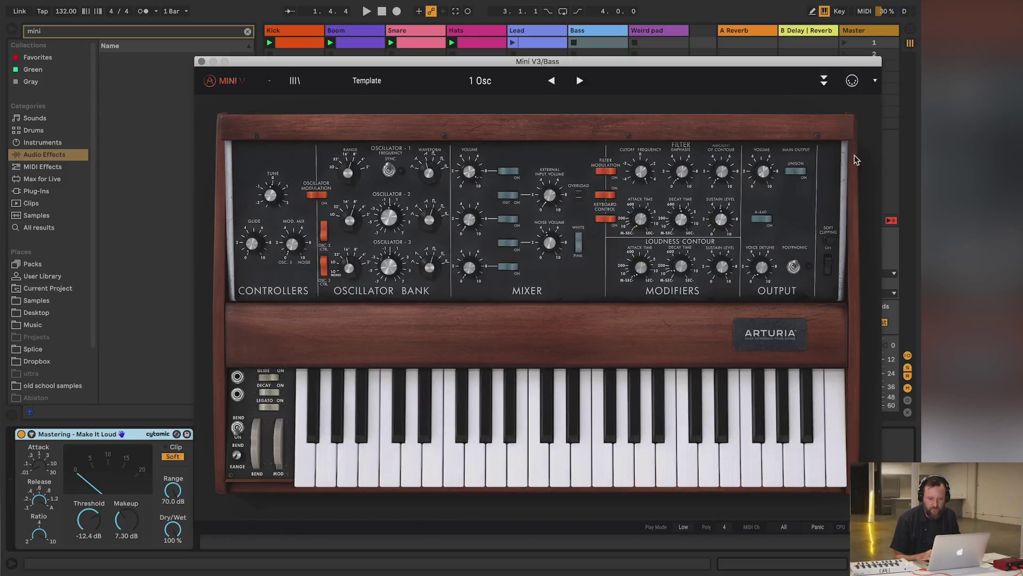
- Expand the Bass Mini V3 advanced panel, view the LFO/ARP and Effects pages, then collapse it
click(824, 80)
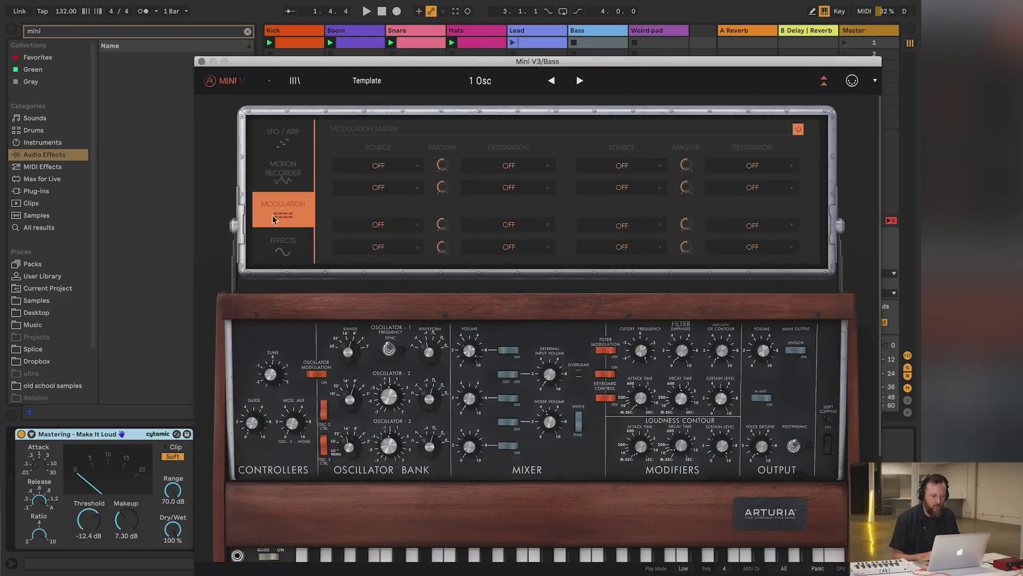
click(284, 140)
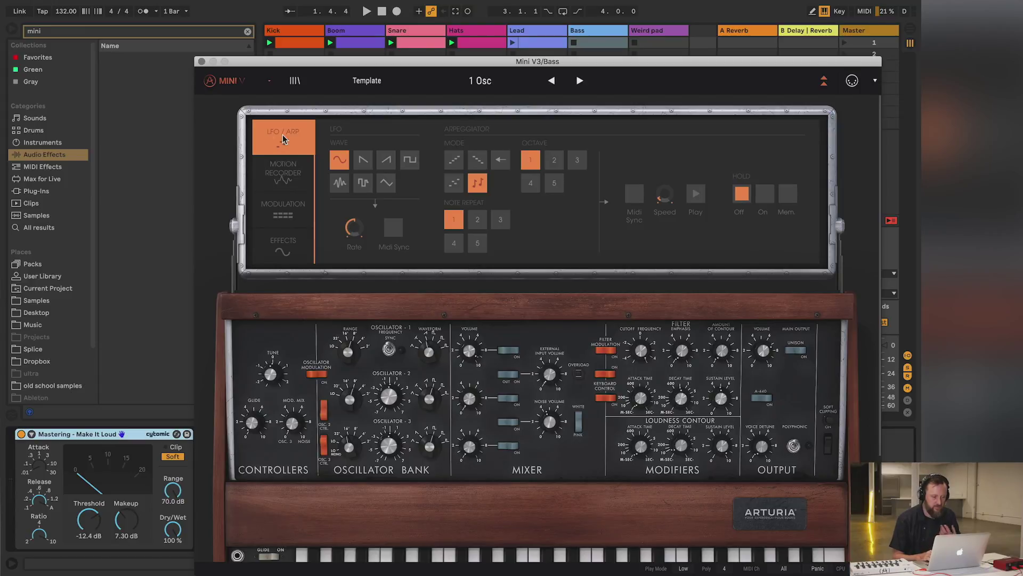
click(270, 251)
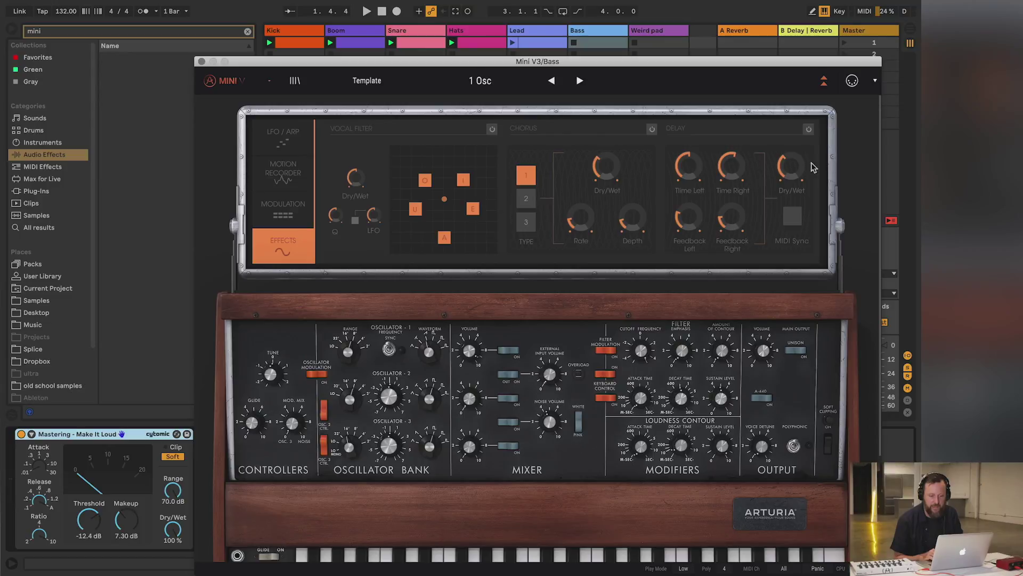
click(824, 81)
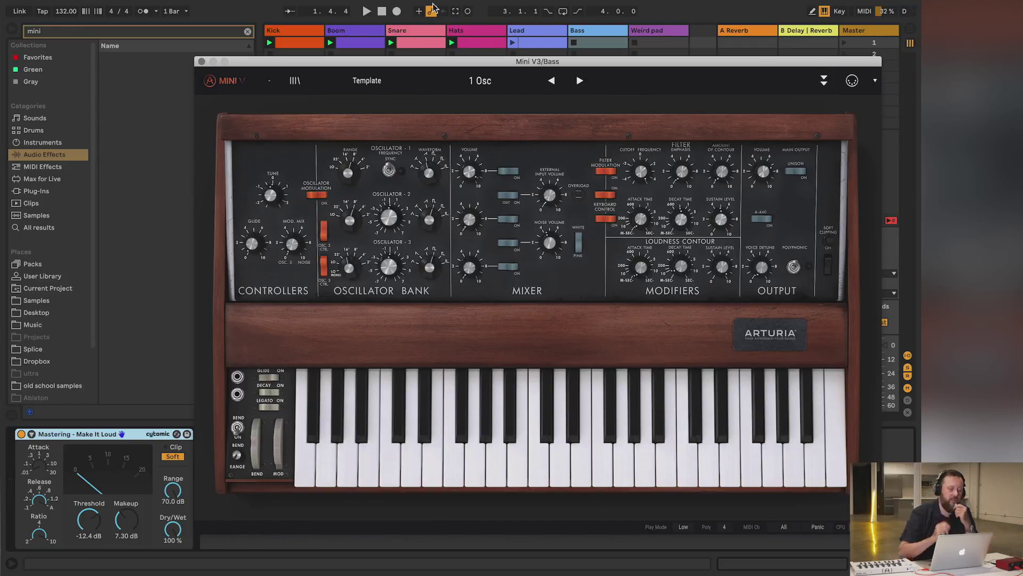
- Close the Bass synth window and inspect each track's devices: Boom, Snare, Hats, Lead, Weird pad, Bass, Kick
click(202, 62)
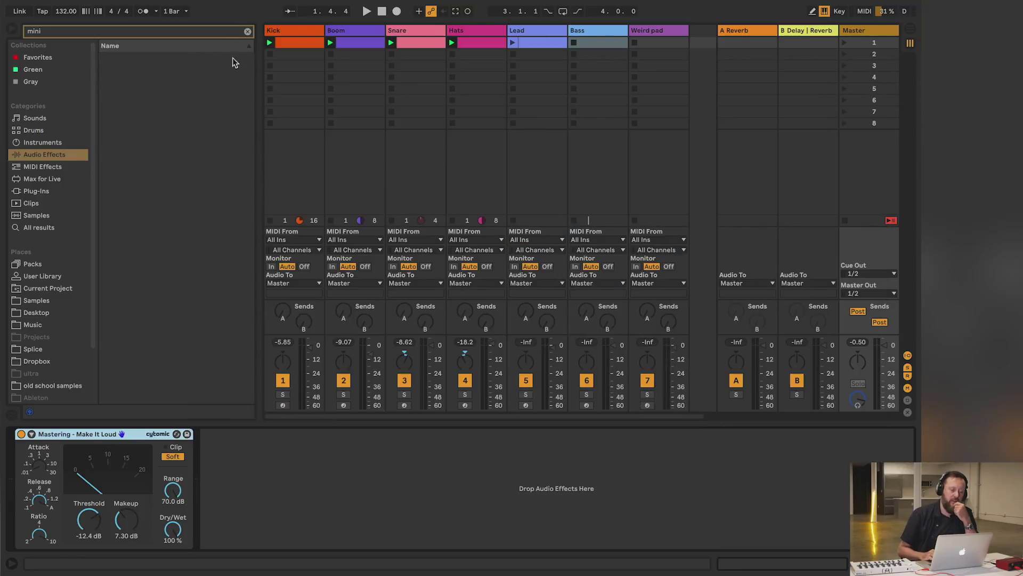
click(352, 32)
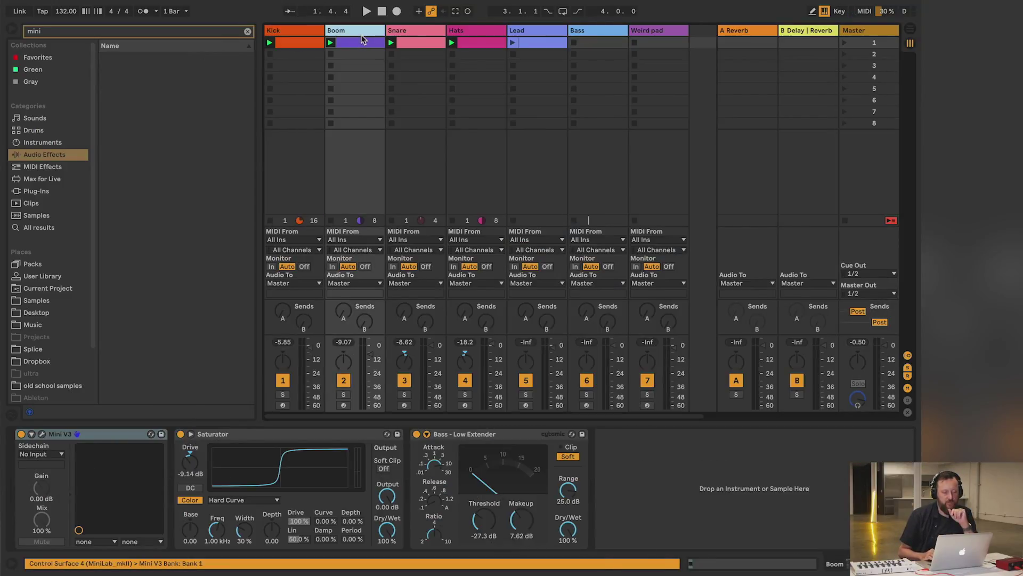
click(314, 32)
click(351, 33)
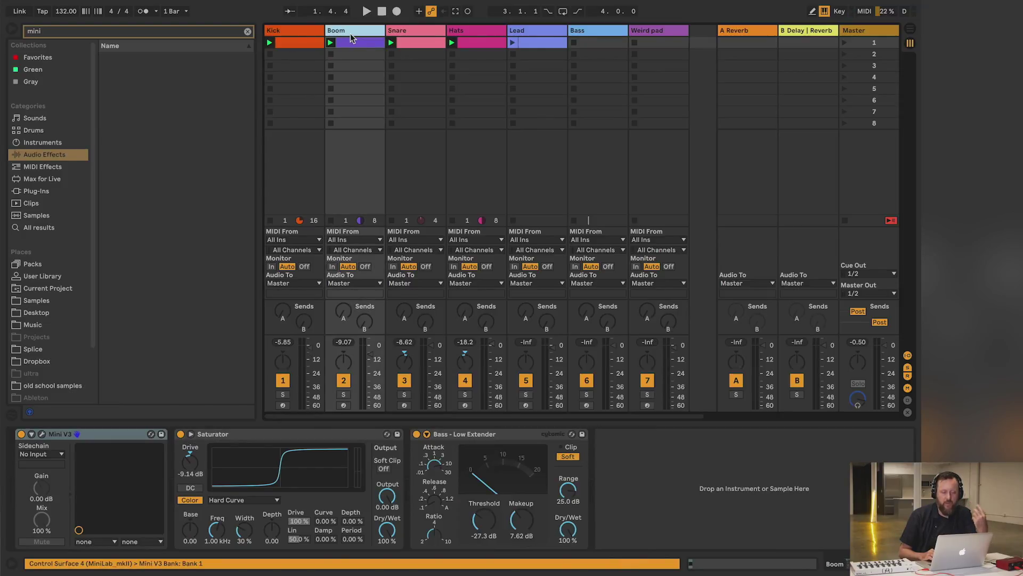
click(411, 31)
click(469, 31)
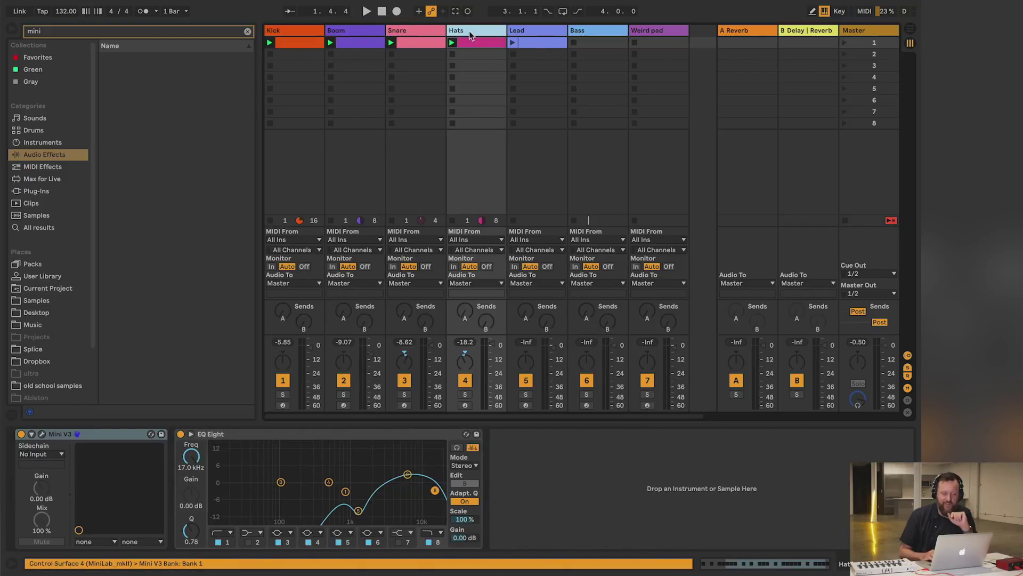
click(523, 31)
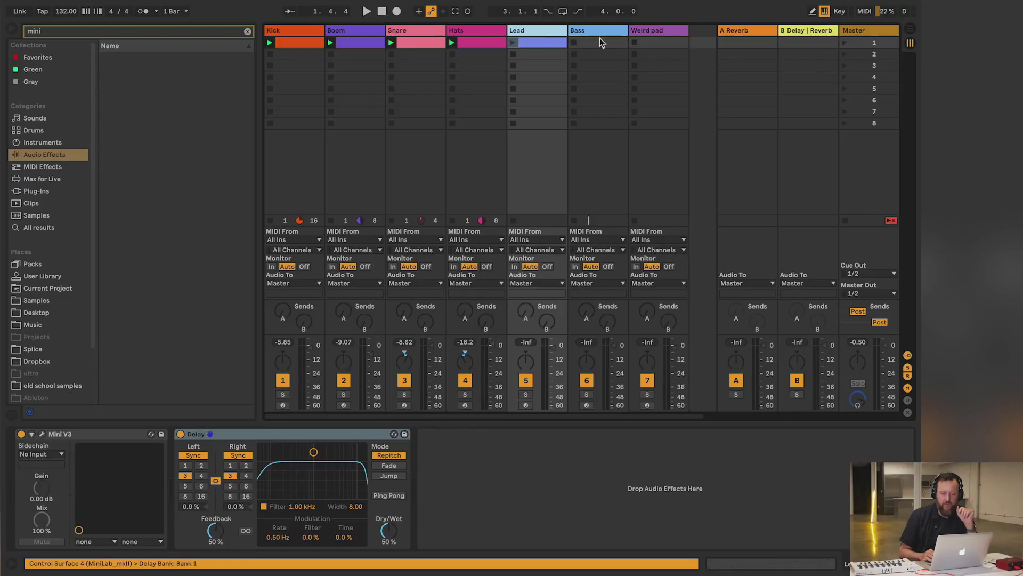
click(657, 31)
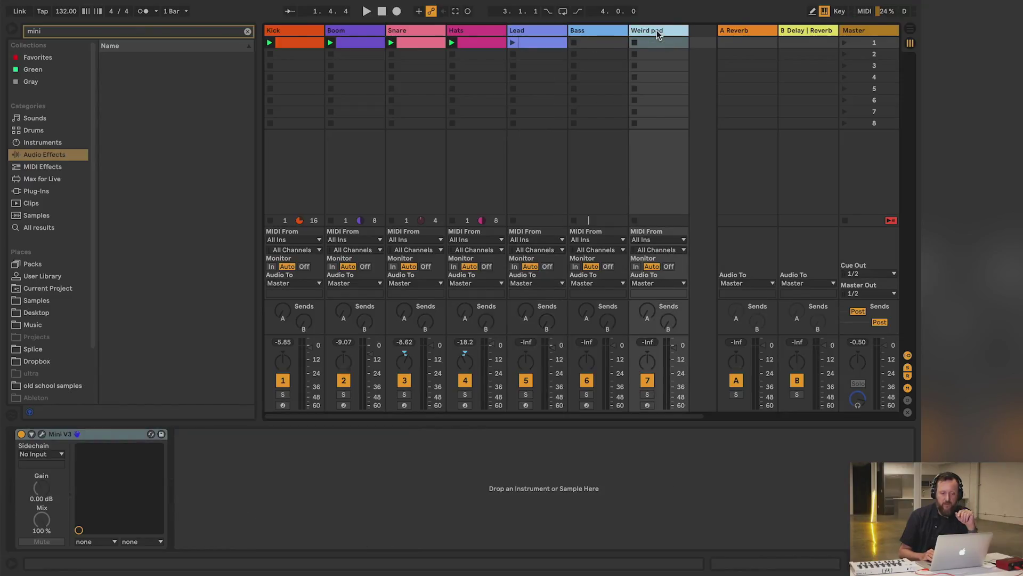
click(597, 30)
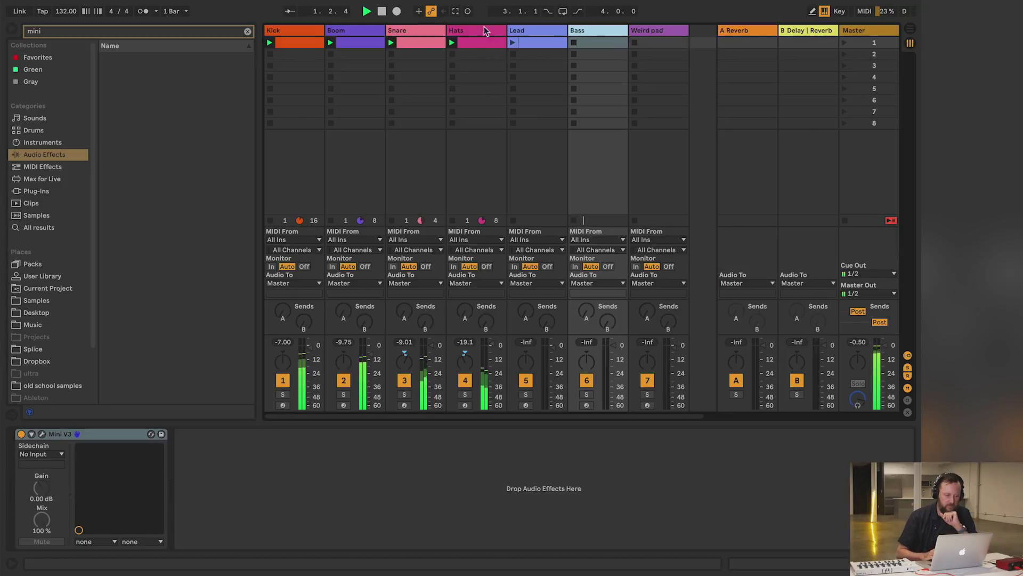
click(293, 30)
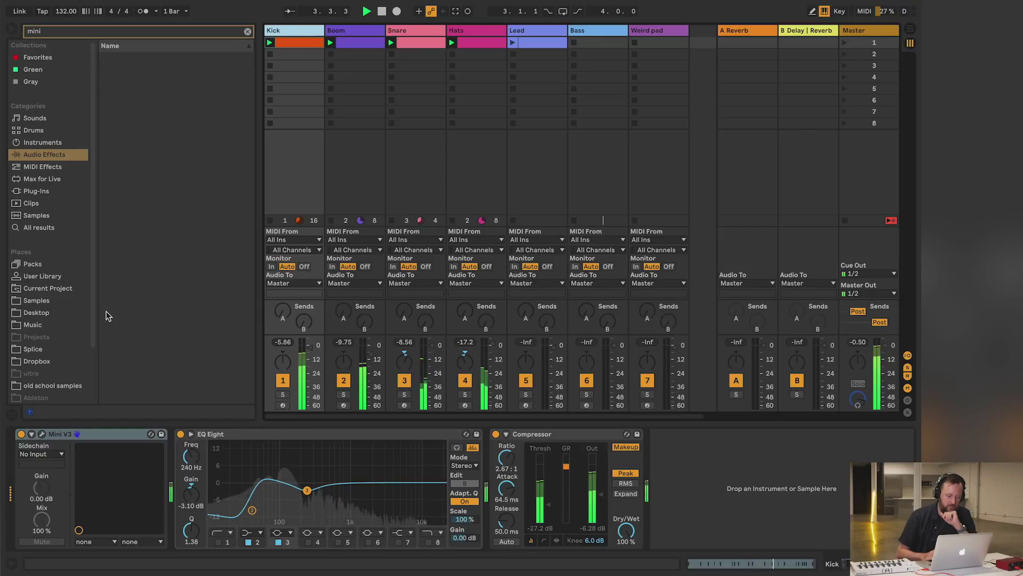
- Open the Kick track's Mini V synth, move it aside, then close the window
click(42, 435)
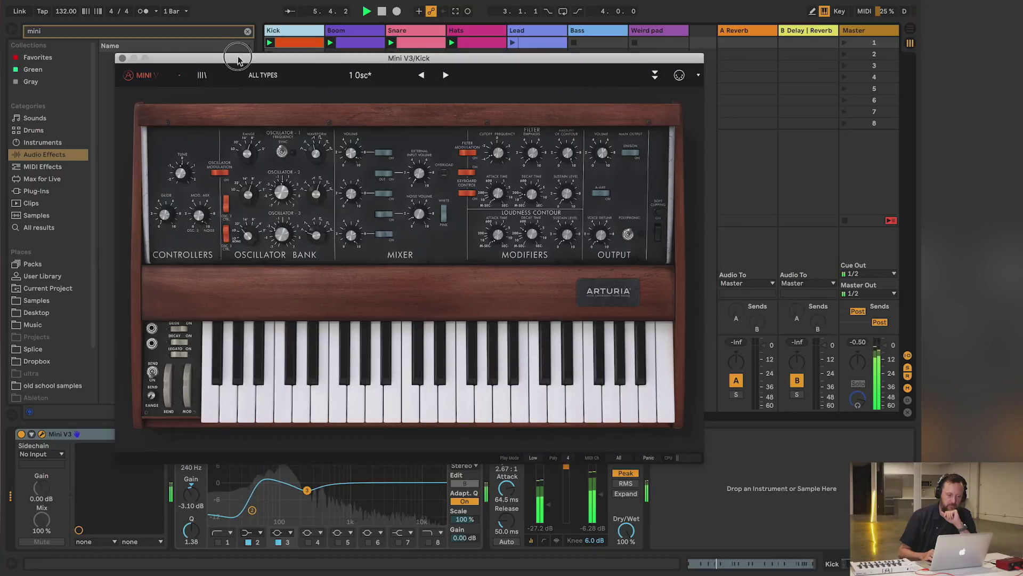
drag(236, 60, 464, 101)
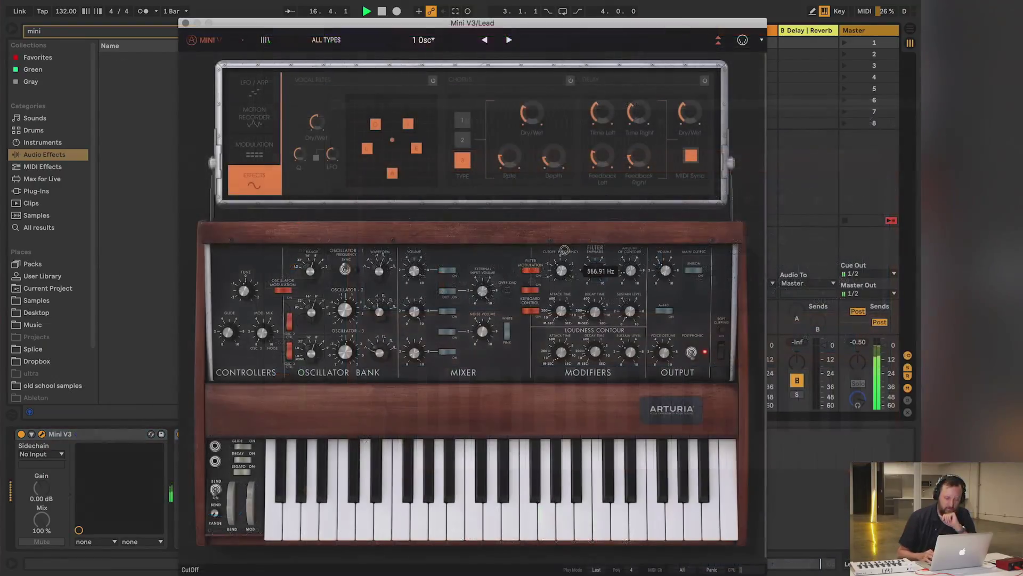
click(185, 23)
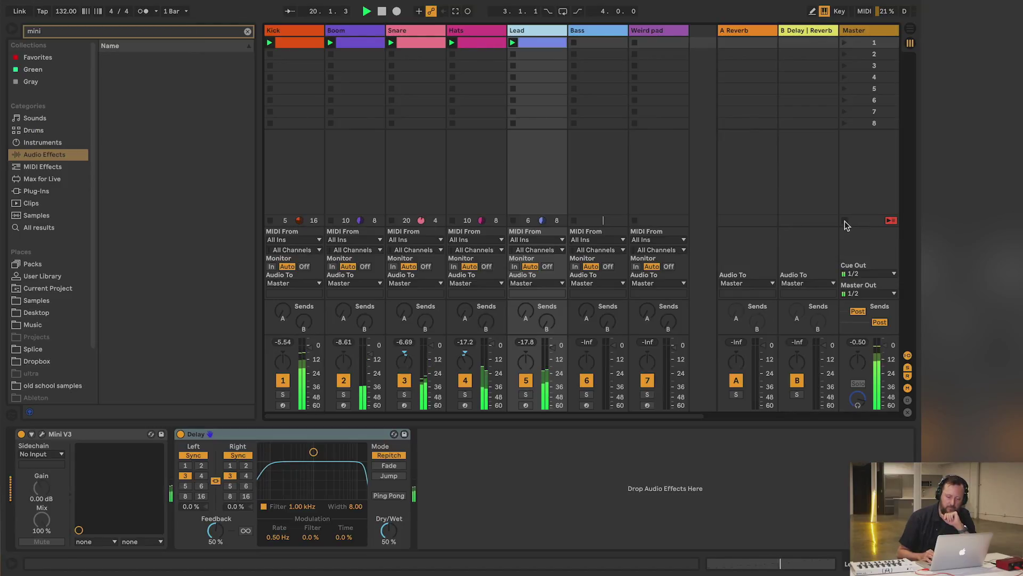
- Stop the Lead clip, arm Weird pad for recording, and solo the Kick track
click(513, 54)
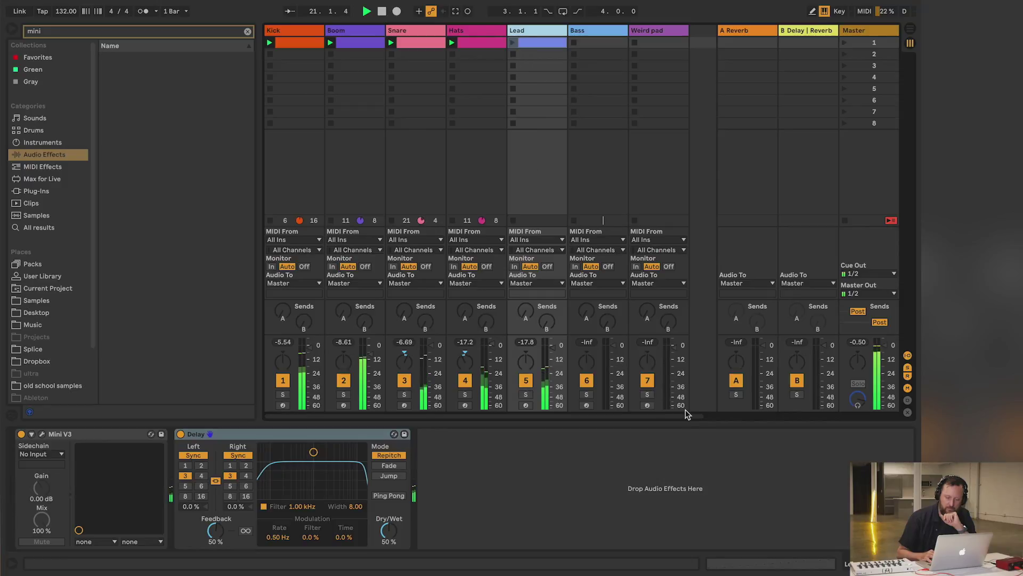
click(648, 405)
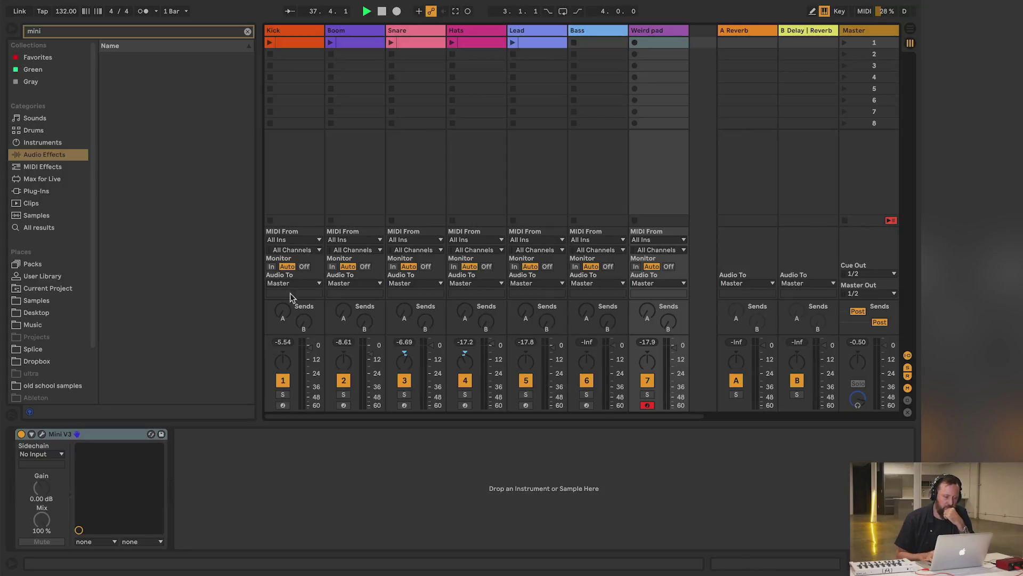
click(286, 31)
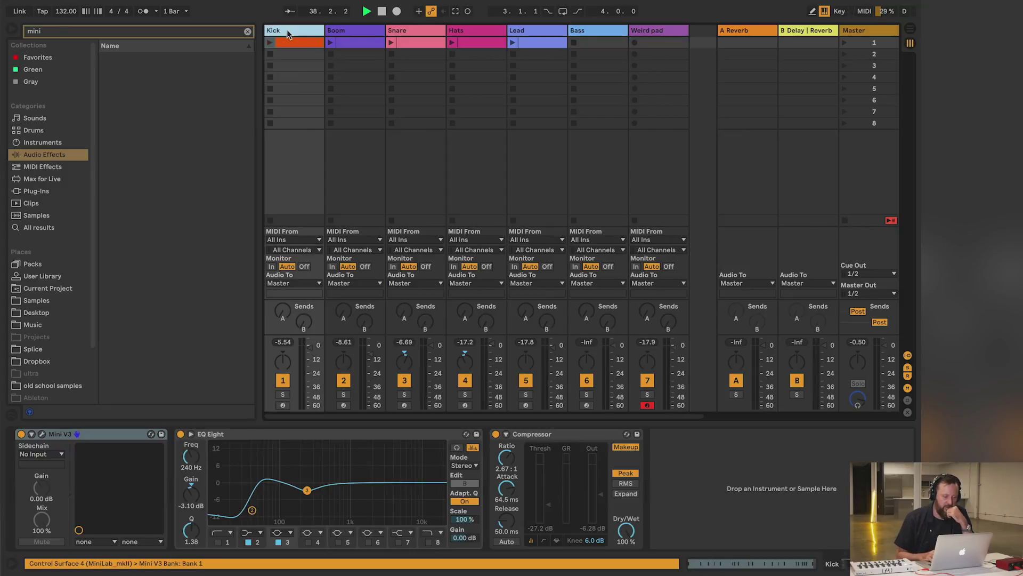
click(284, 395)
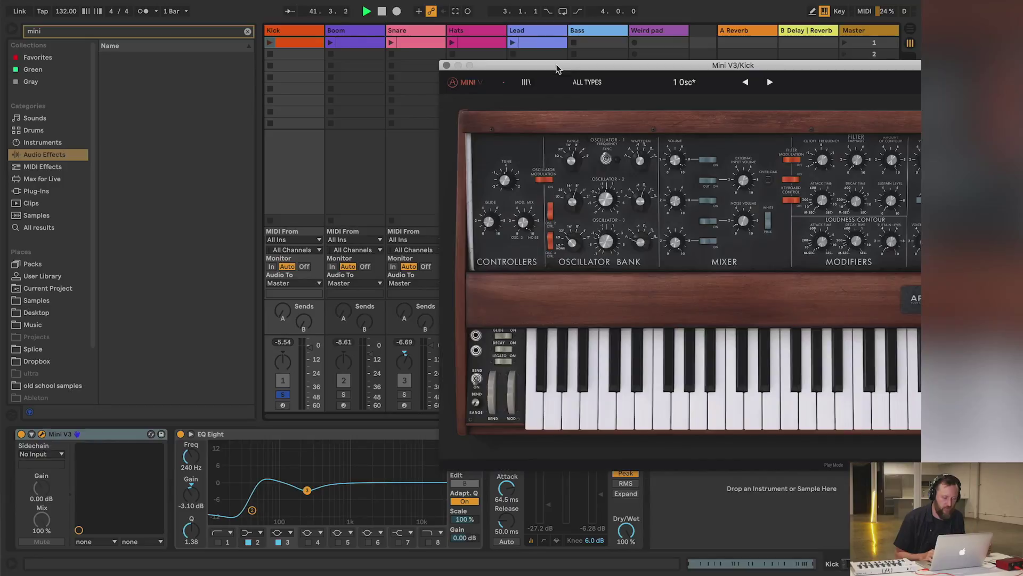
click(42, 434)
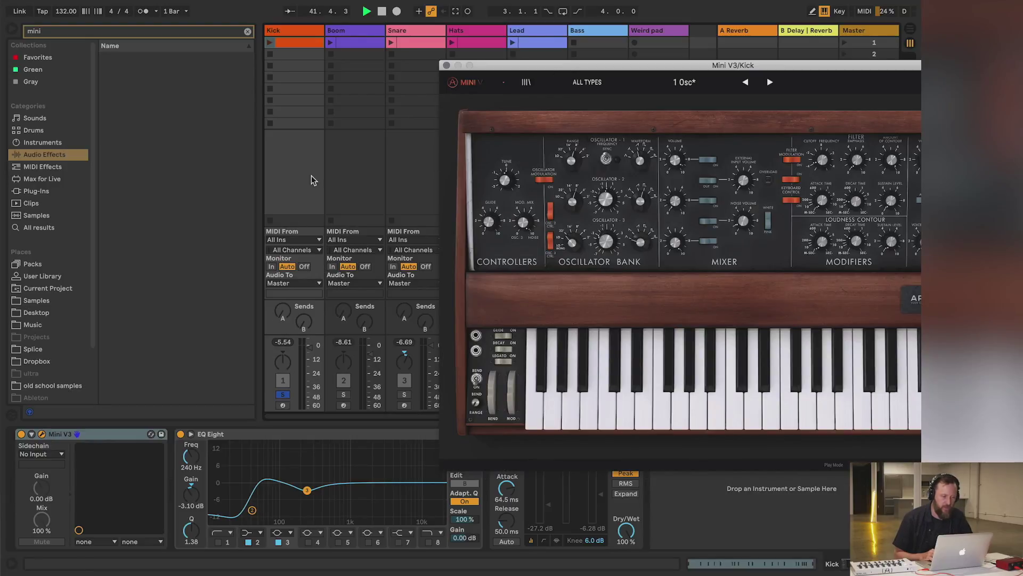
click(270, 42)
drag(523, 65, 252, 6)
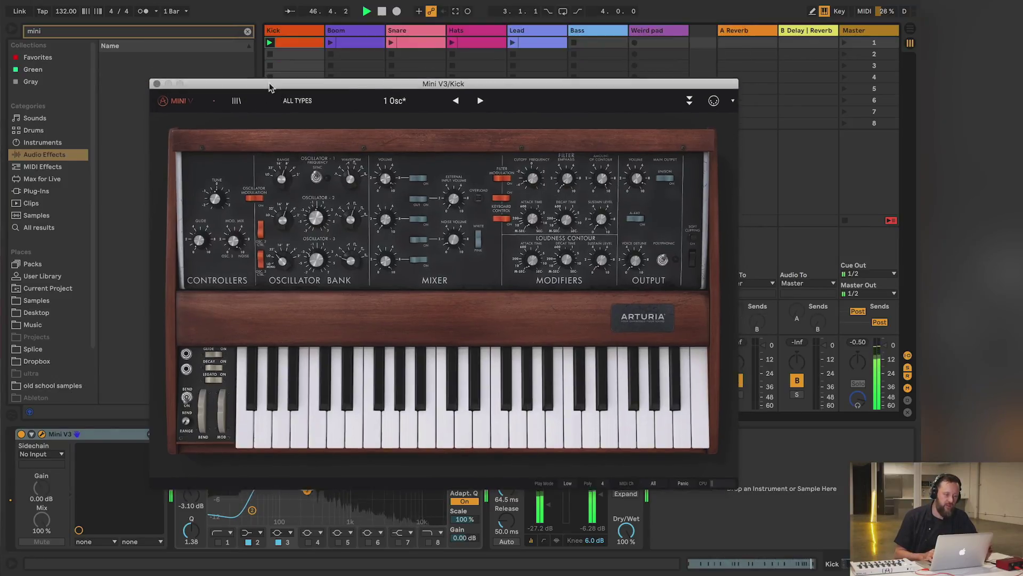
drag(272, 5, 265, 84)
click(270, 58)
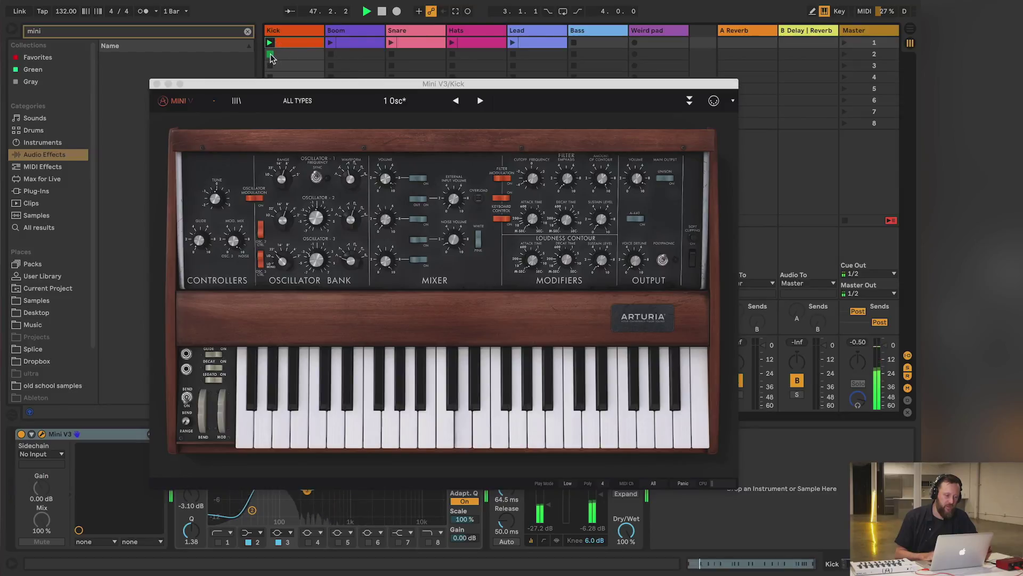
- Move the Kick synth window to the top and expand its advanced panel
drag(253, 86, 232, 31)
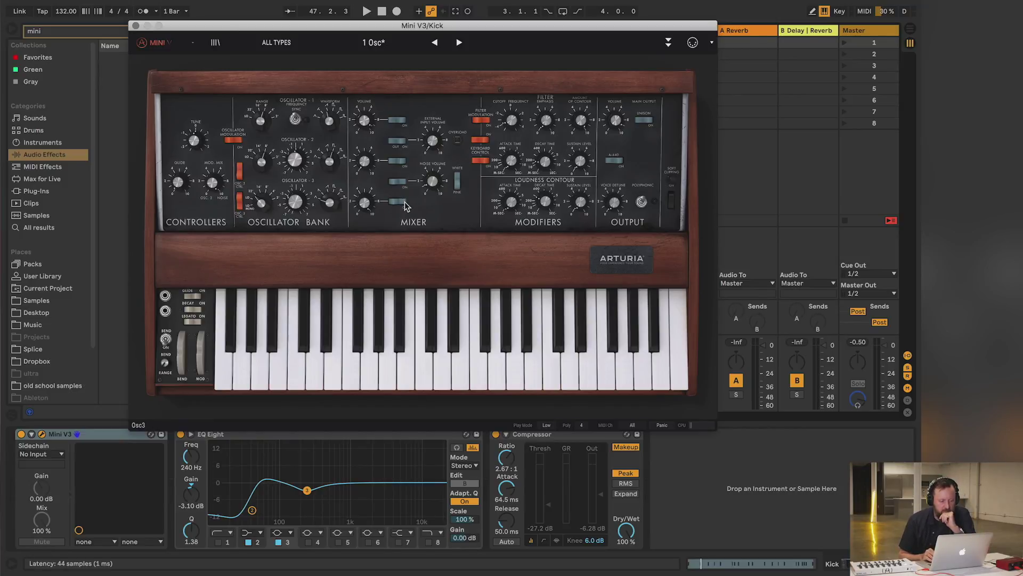
mouse_move(330, 212)
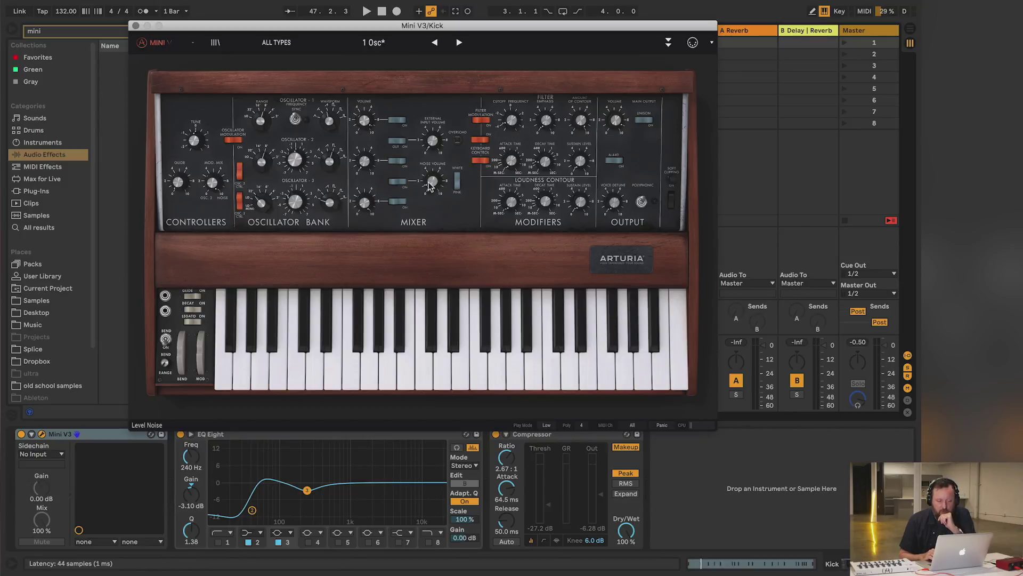
mouse_move(434, 185)
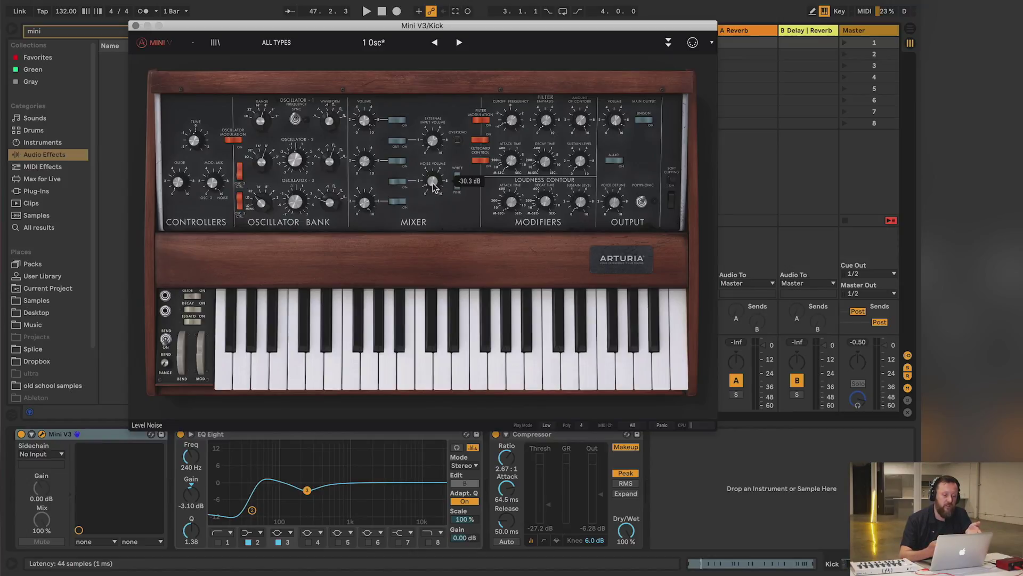
click(668, 42)
- Show the Kick's modulation matrix and adjust the VCF ENV modulation amount
click(196, 156)
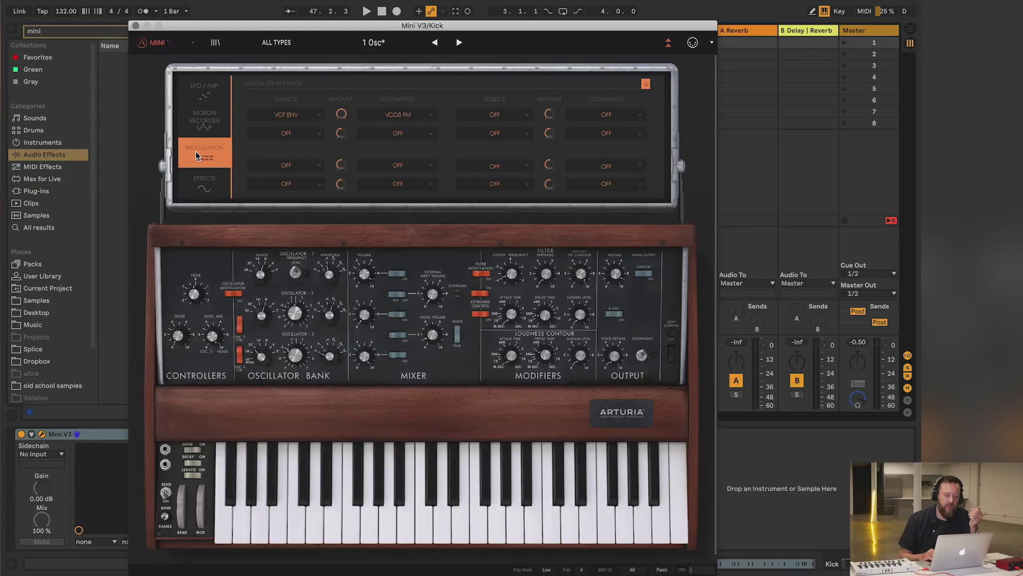
mouse_move(515, 315)
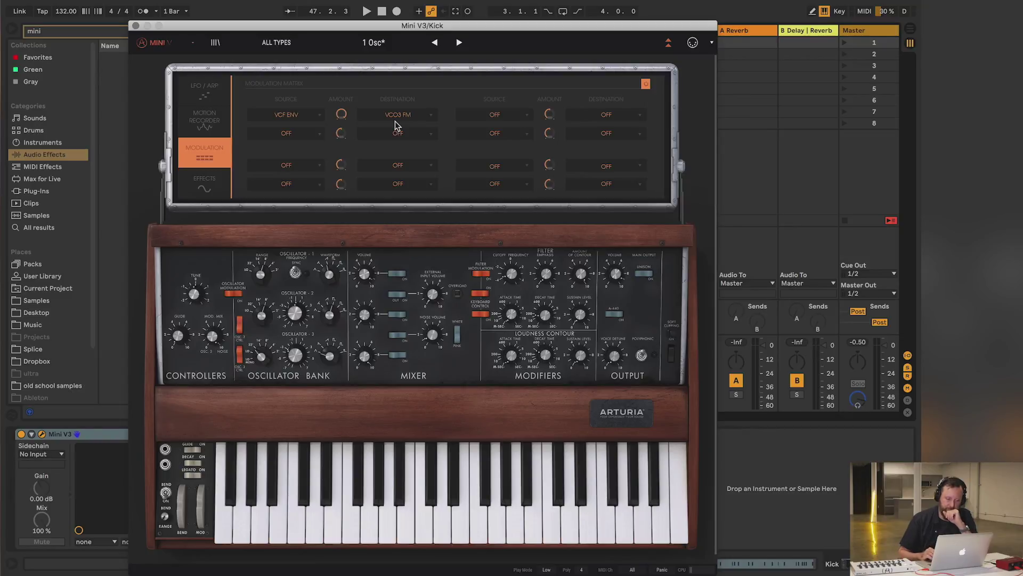
drag(341, 119, 343, 123)
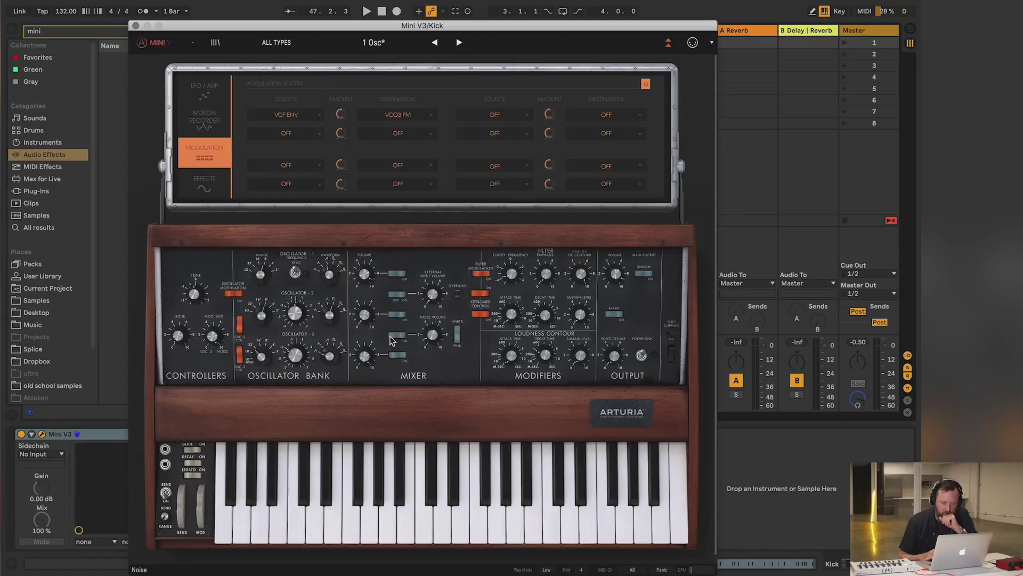
key(space)
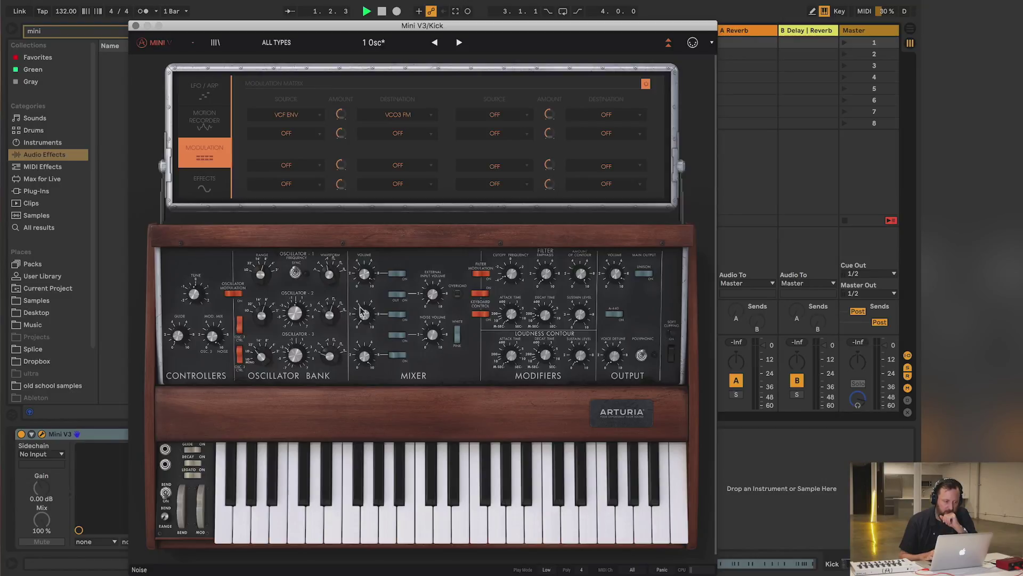
- Shorten the Kick patch's Loudness Contour decay while auditioning the Kick clip
drag(257, 28, 440, 47)
click(269, 44)
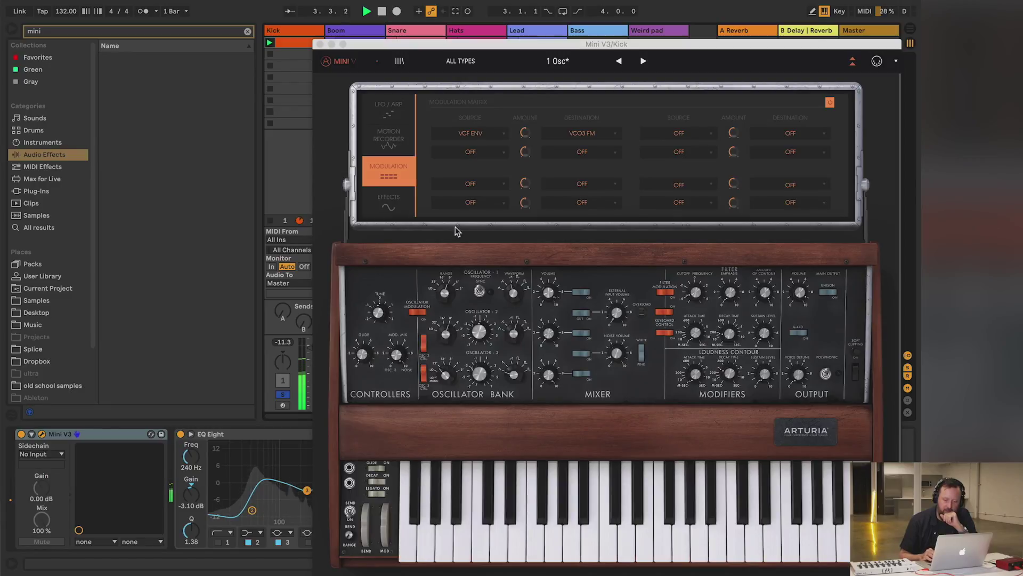
mouse_move(701, 329)
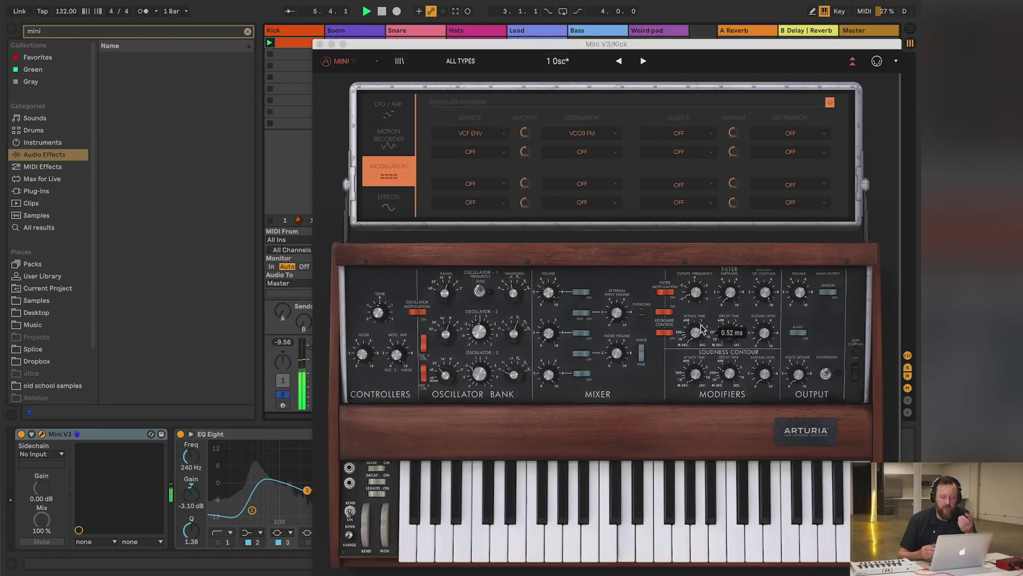
key(space)
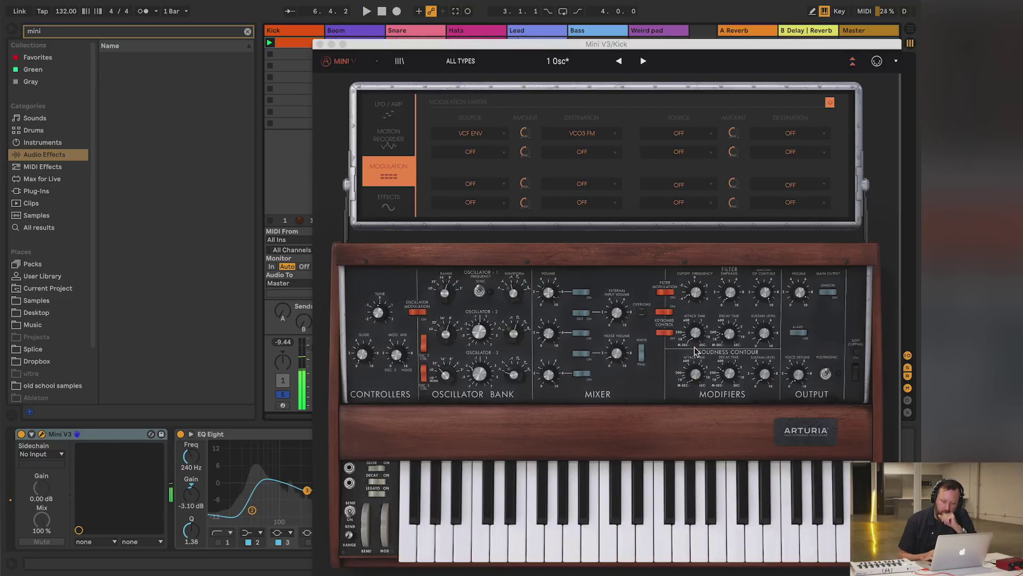
mouse_move(726, 378)
mouse_down()
mouse_move(725, 362)
mouse_move(730, 372)
mouse_up()
key(space)
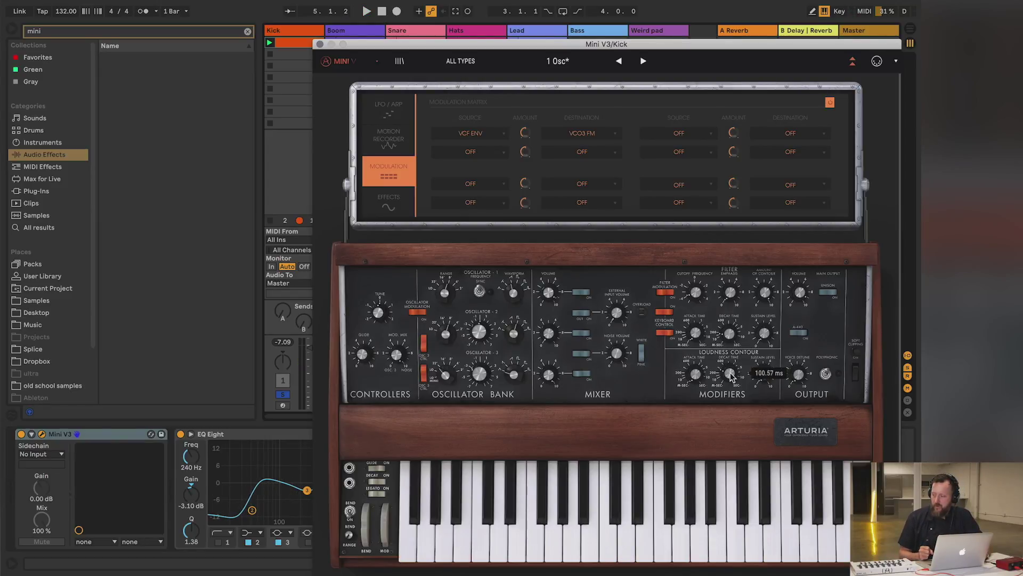
drag(730, 372, 730, 373)
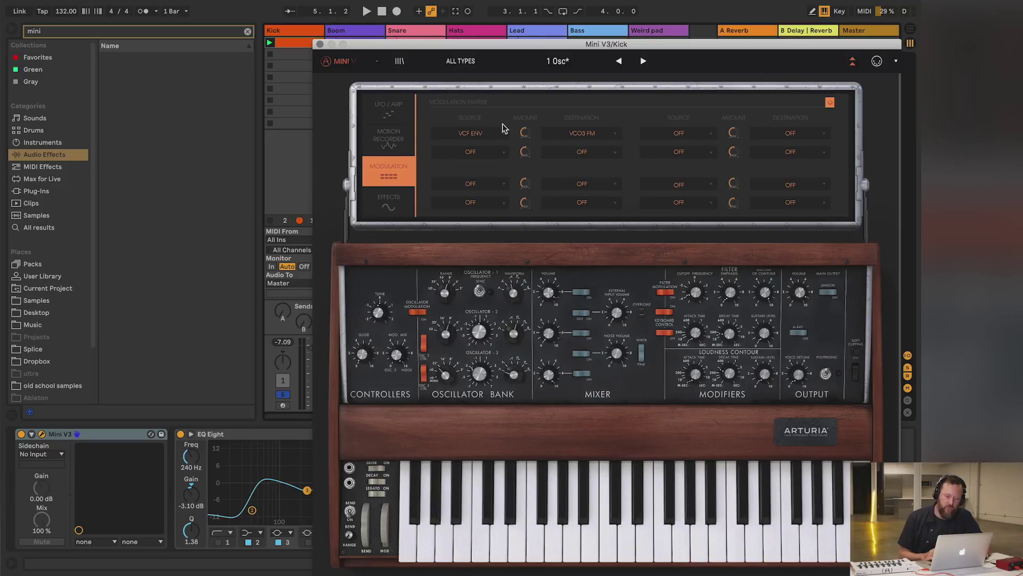
- Raise the VCF ENV to VCO3 FM modulation amount to 0.2952 and move on to Boom
mouse_move(526, 138)
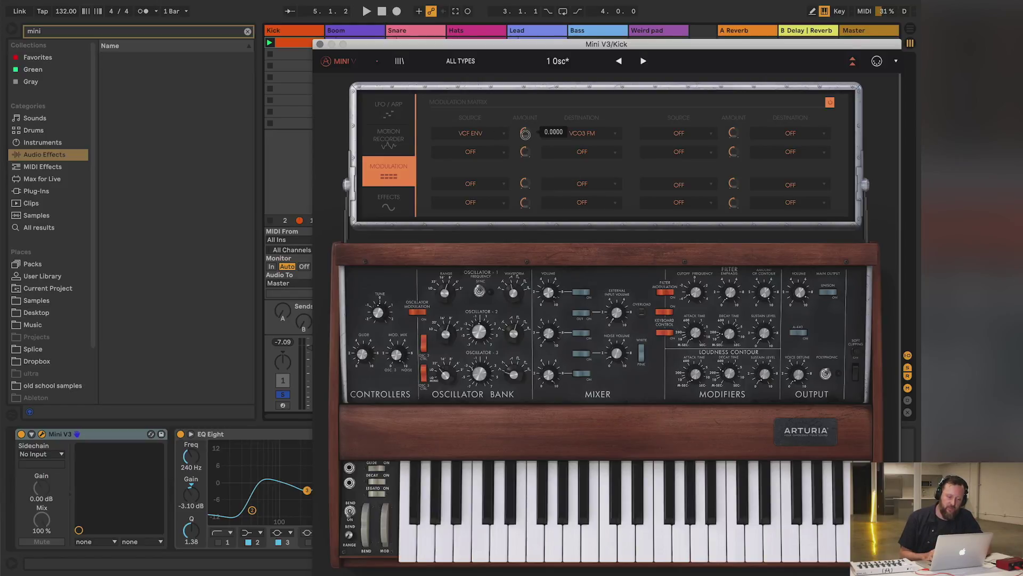
key(space)
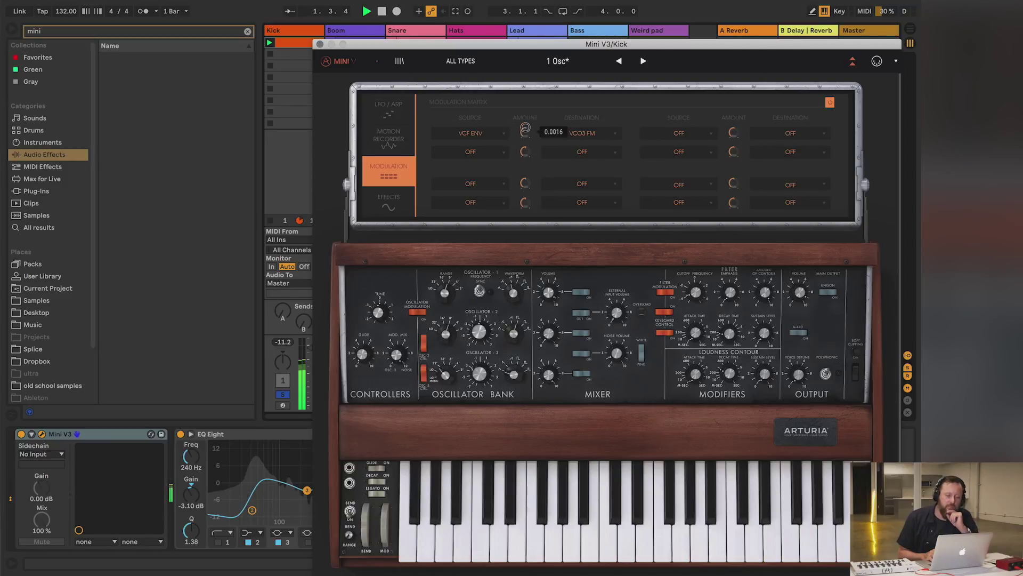
drag(527, 137, 531, 71)
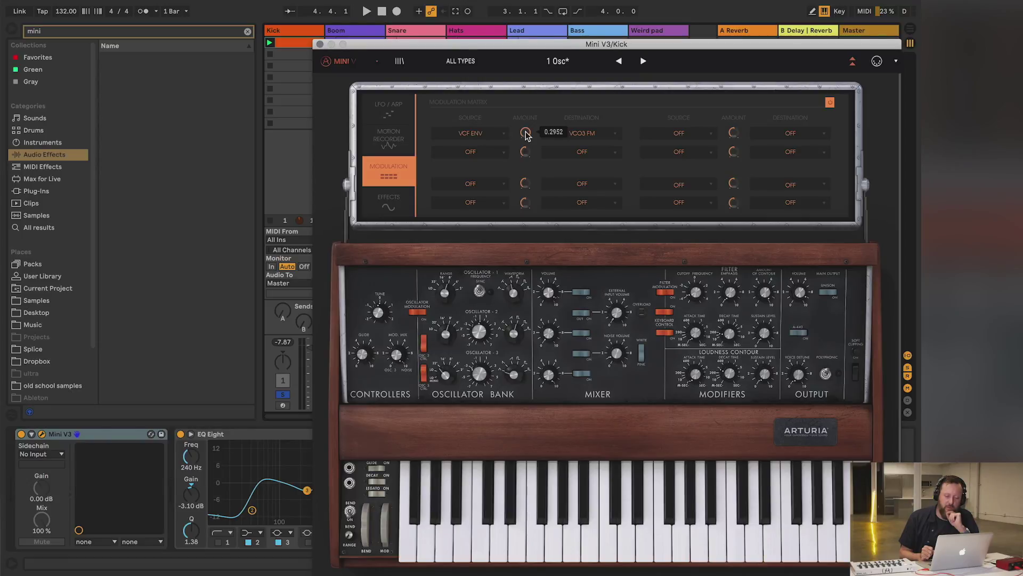
key(Right)
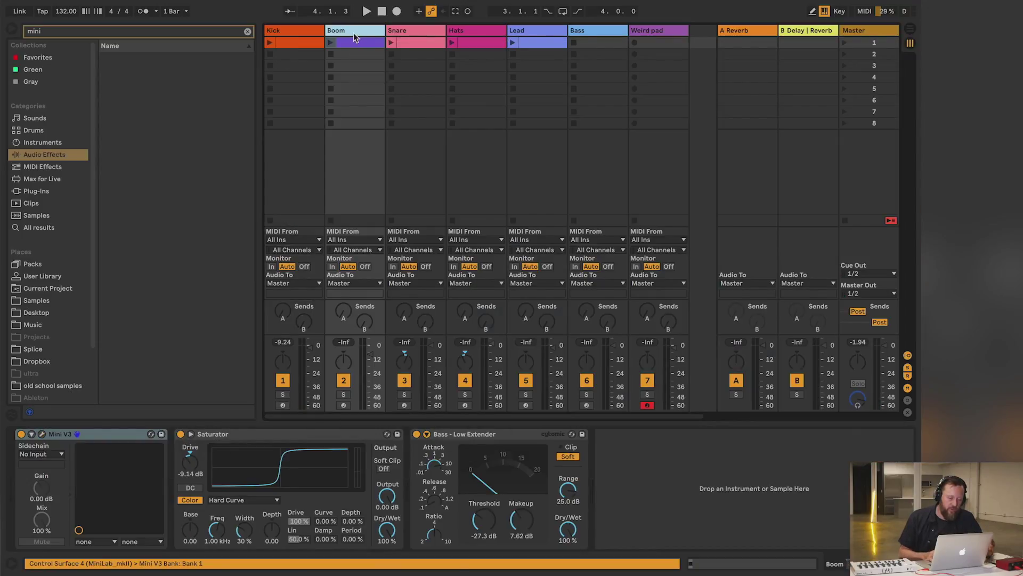
- Solo Boom, launch its clip, open its Mini V3 window and audition a low G note
click(344, 395)
click(330, 42)
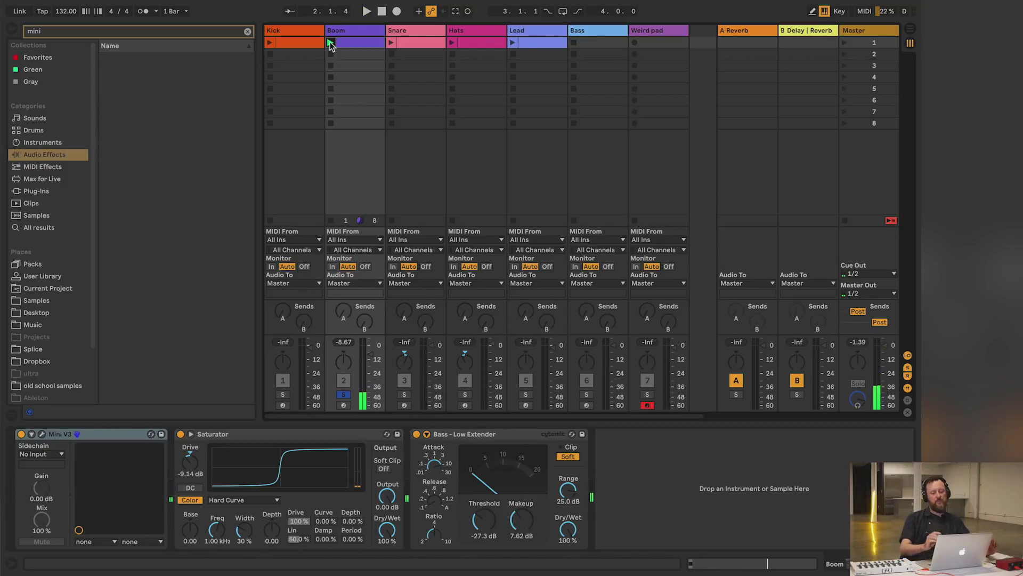
key(super+alt+p)
mouse_move(594, 204)
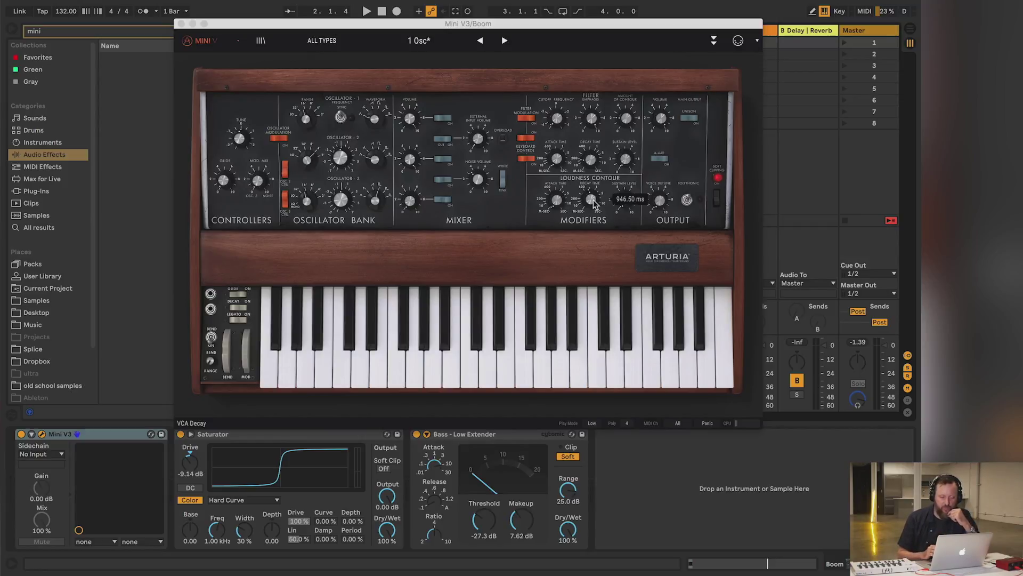
key(g)
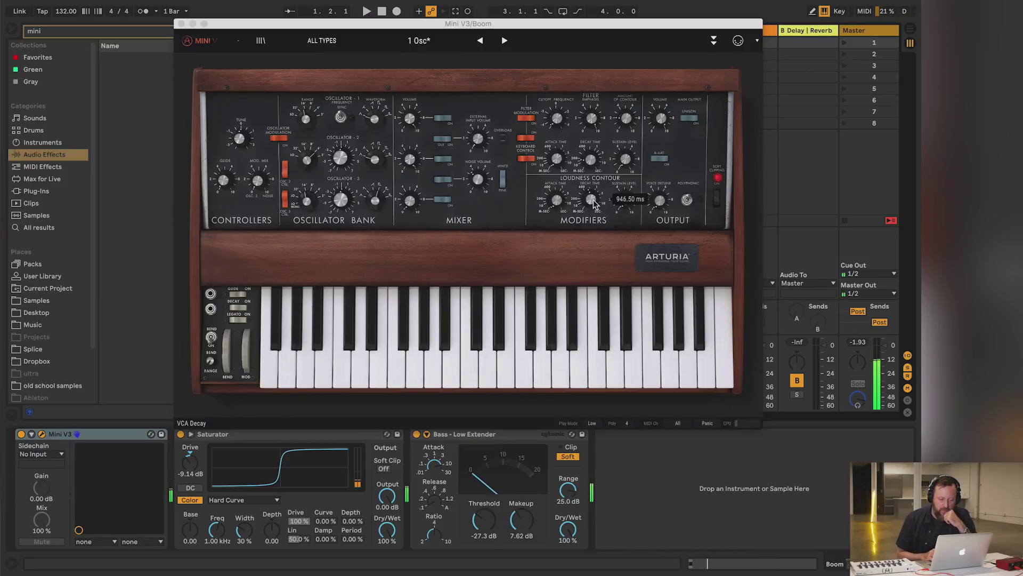
- Close and reopen the Boom synth window, then close it again
key(super+alt+p)
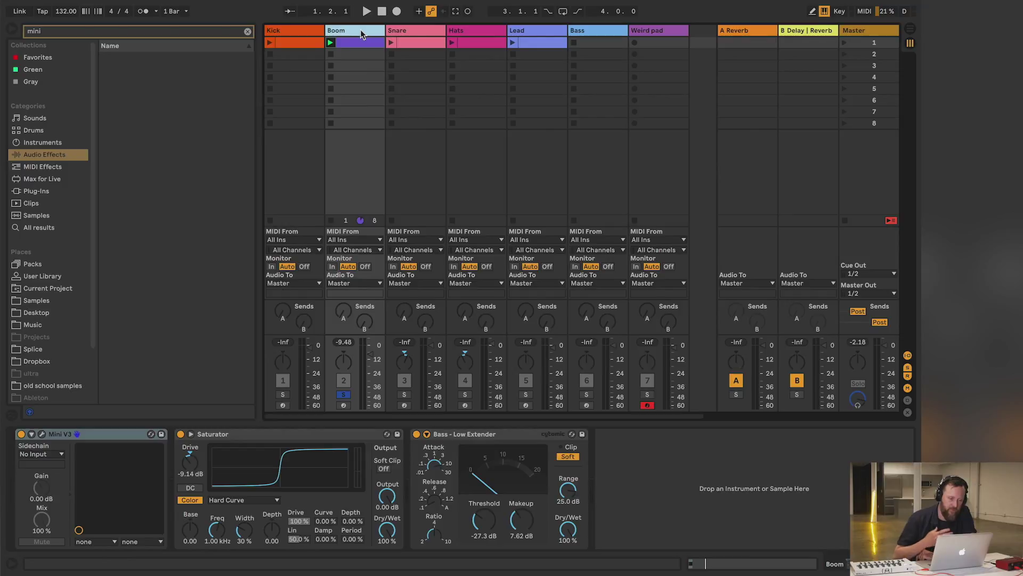
click(41, 434)
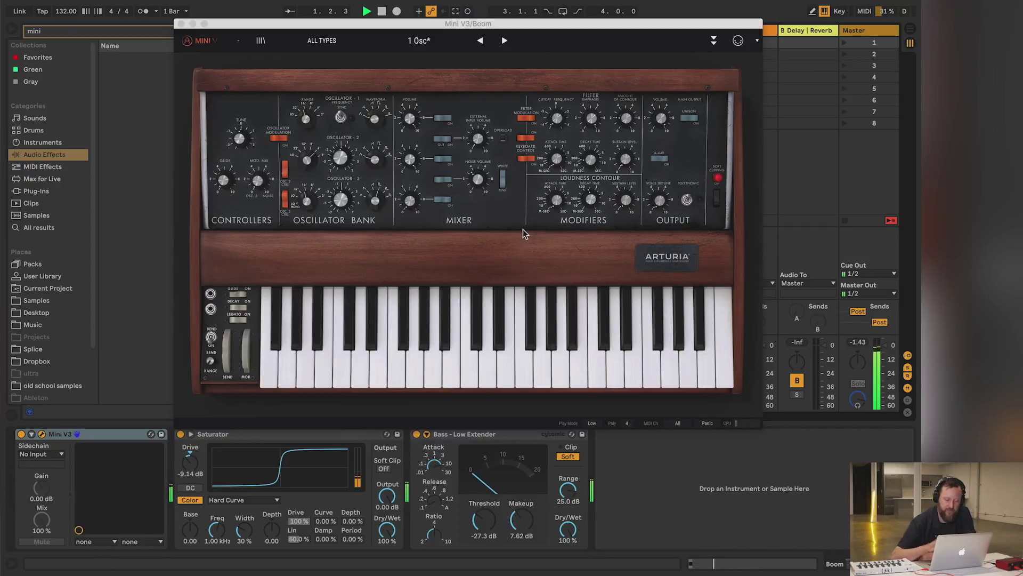
click(181, 23)
click(415, 30)
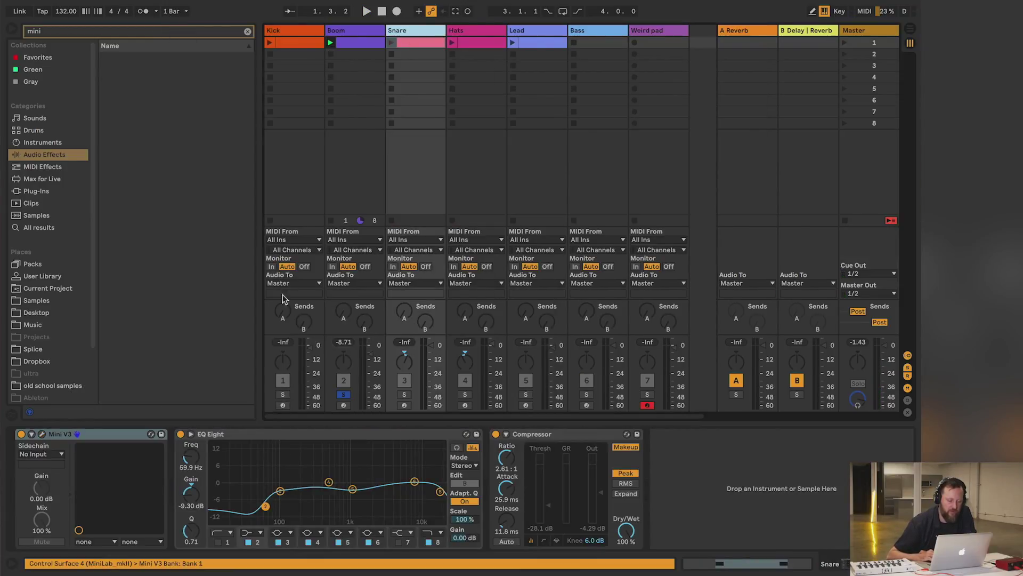
click(344, 395)
click(405, 395)
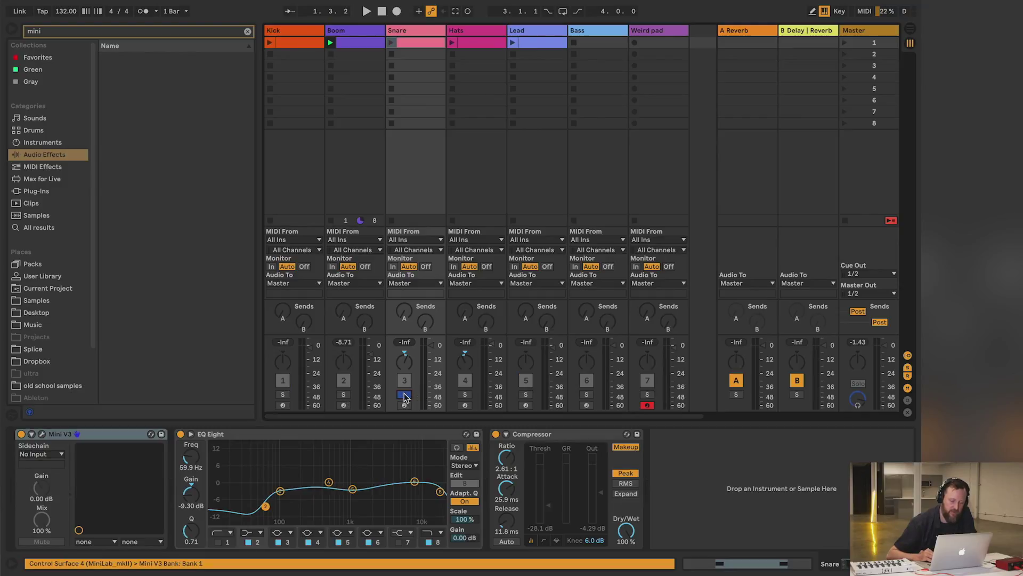
click(43, 435)
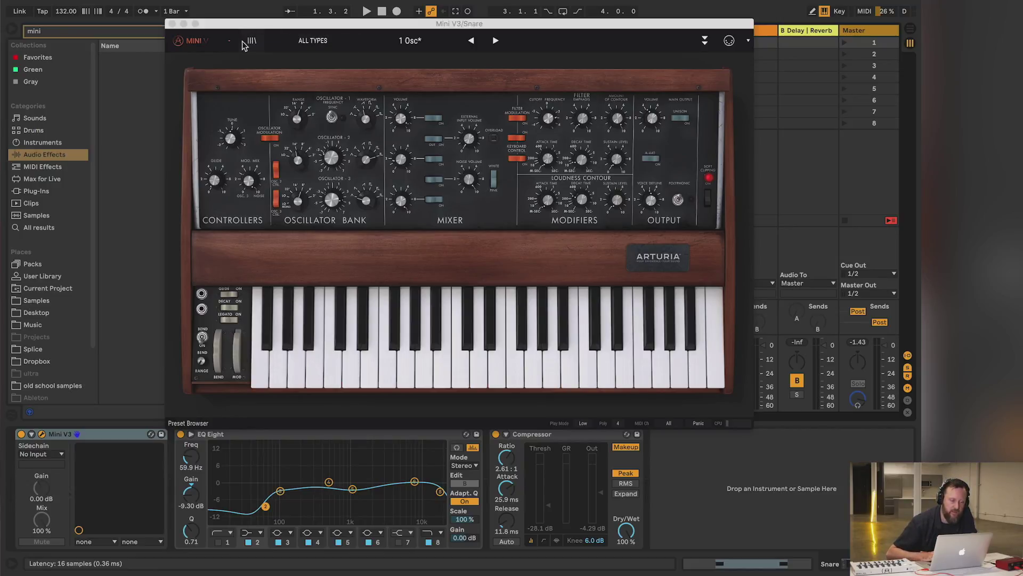
- Expand the Snare synth's extra panels to view the modulation matrix, collapse them and close the window
click(704, 41)
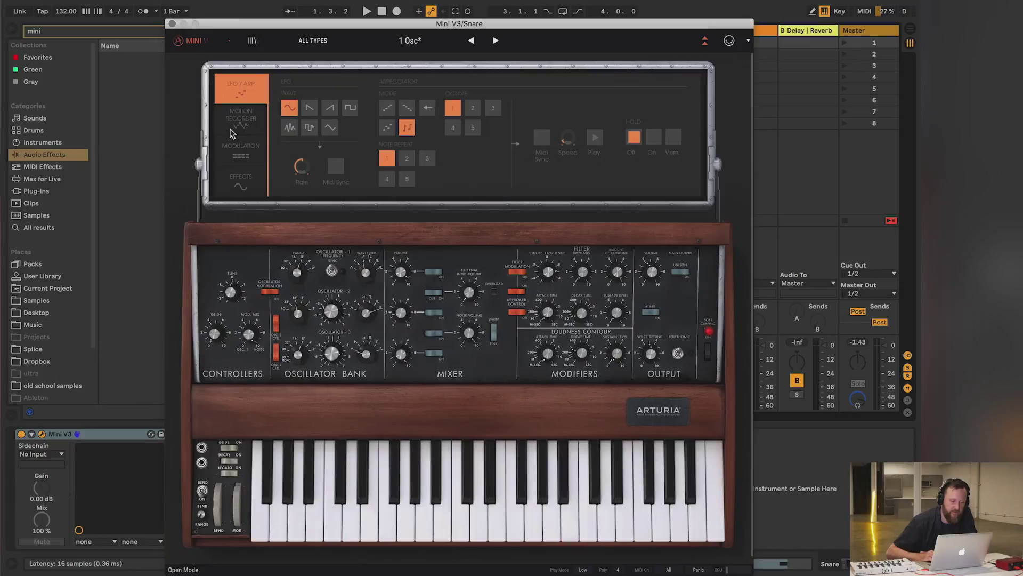
click(230, 144)
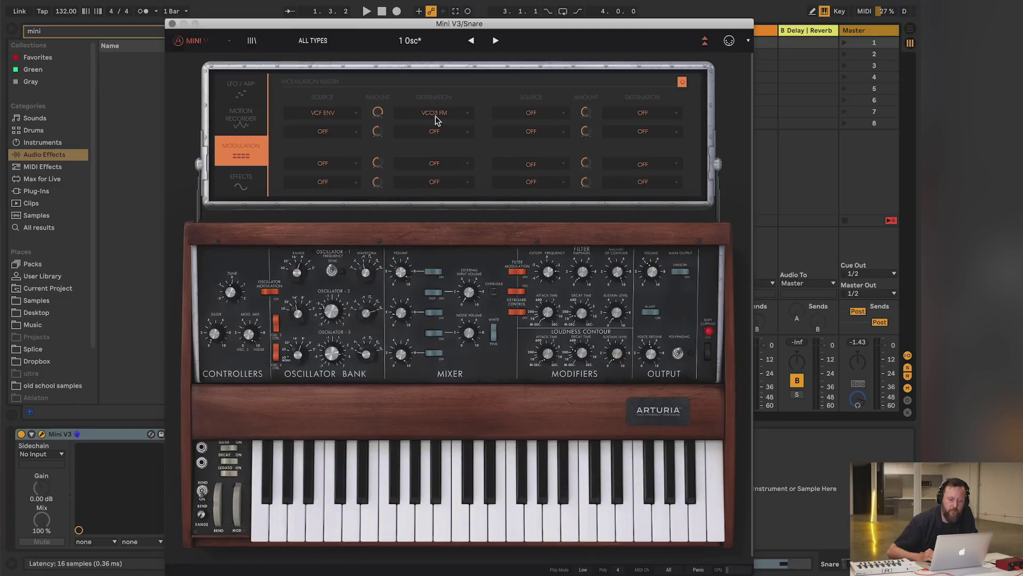
click(705, 41)
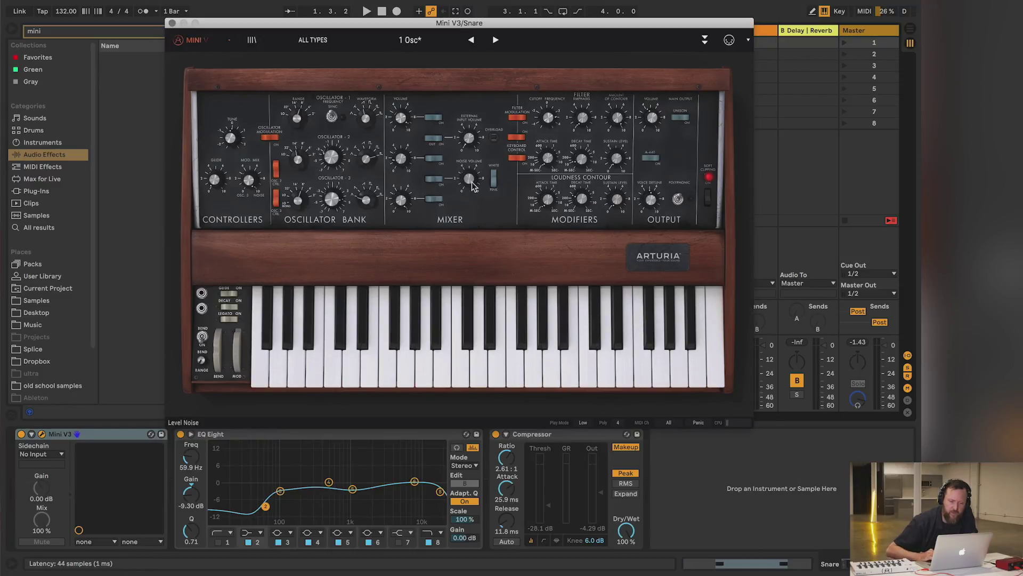
click(172, 24)
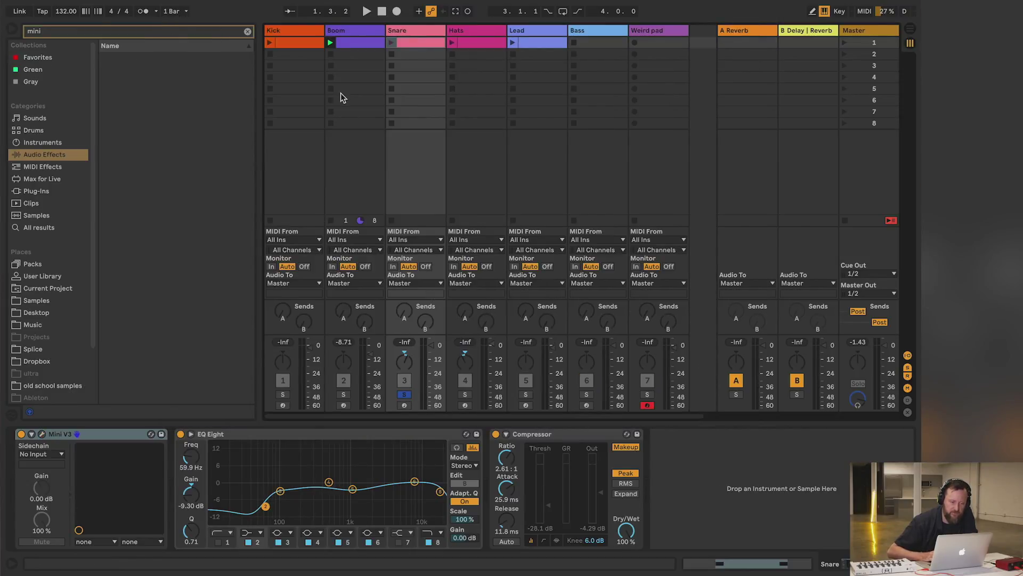
click(331, 54)
click(392, 43)
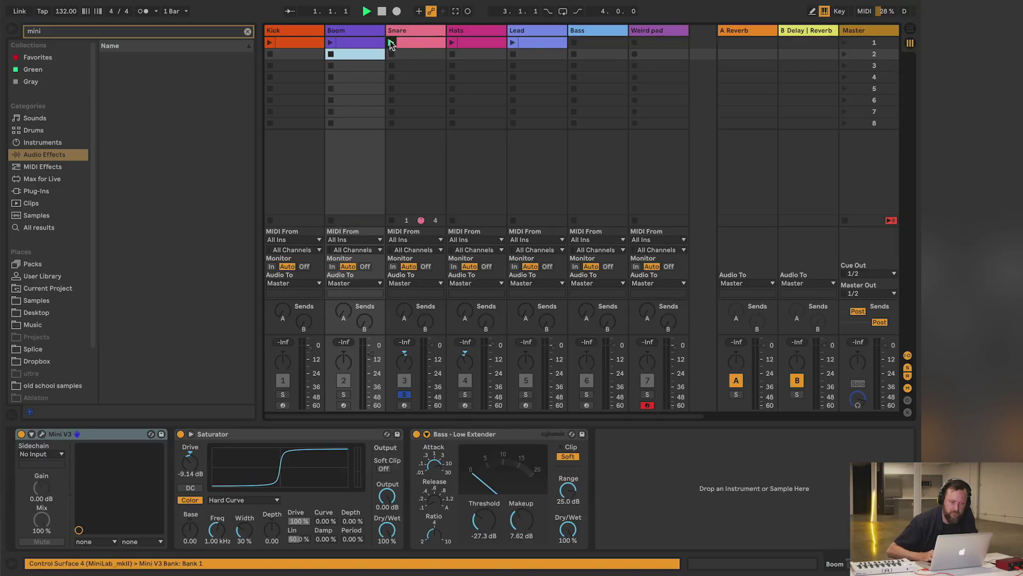
click(42, 435)
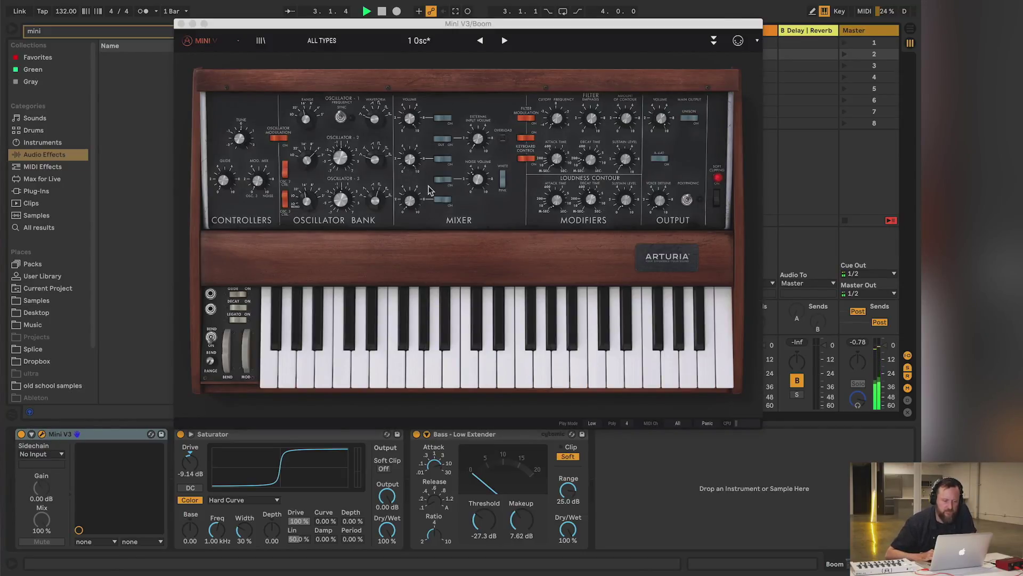
click(438, 162)
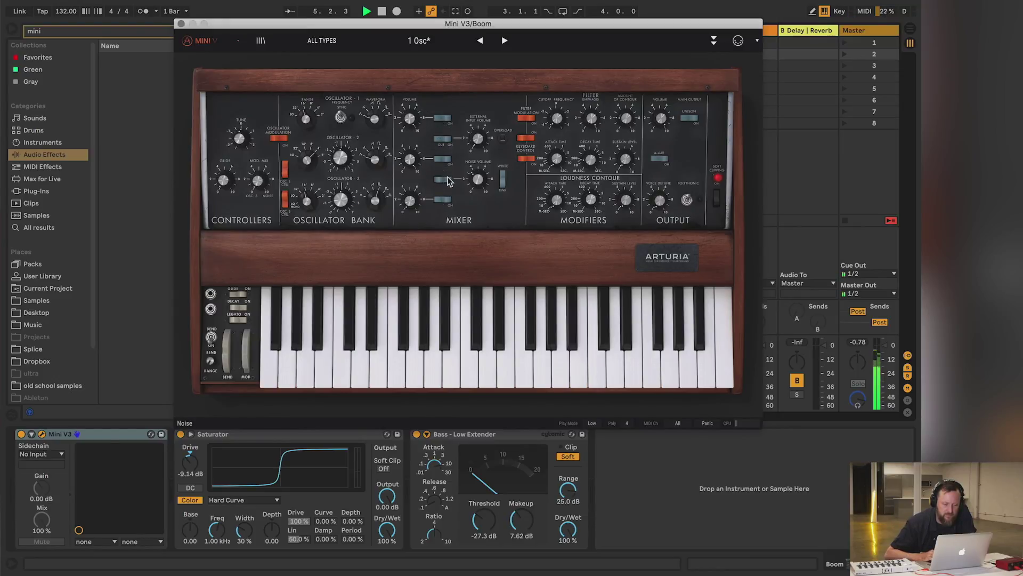
key(Right)
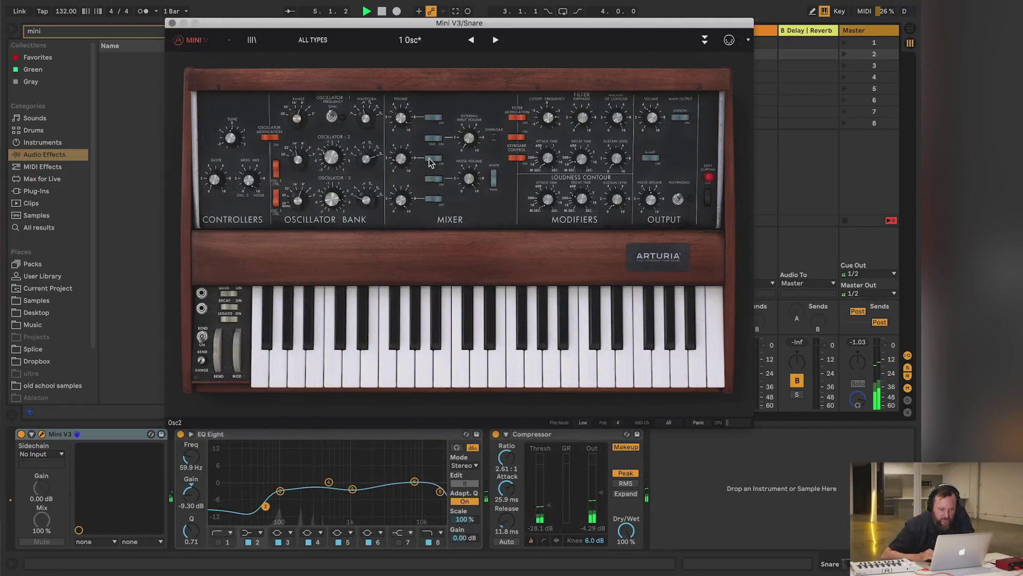
- Audition the snare briefly, then expand the Snare patch's advanced panel
mouse_move(583, 161)
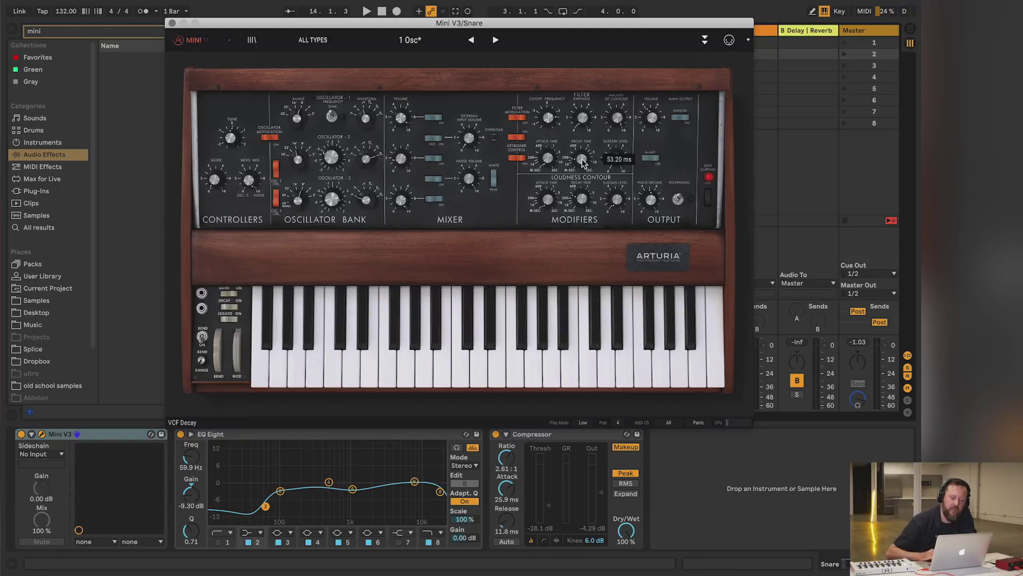
mouse_move(402, 163)
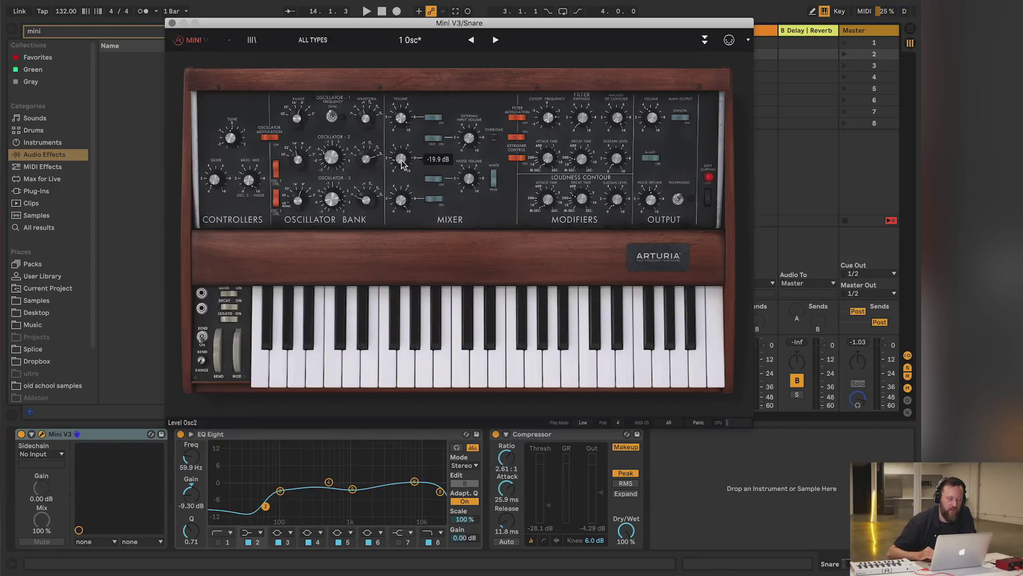
mouse_move(583, 202)
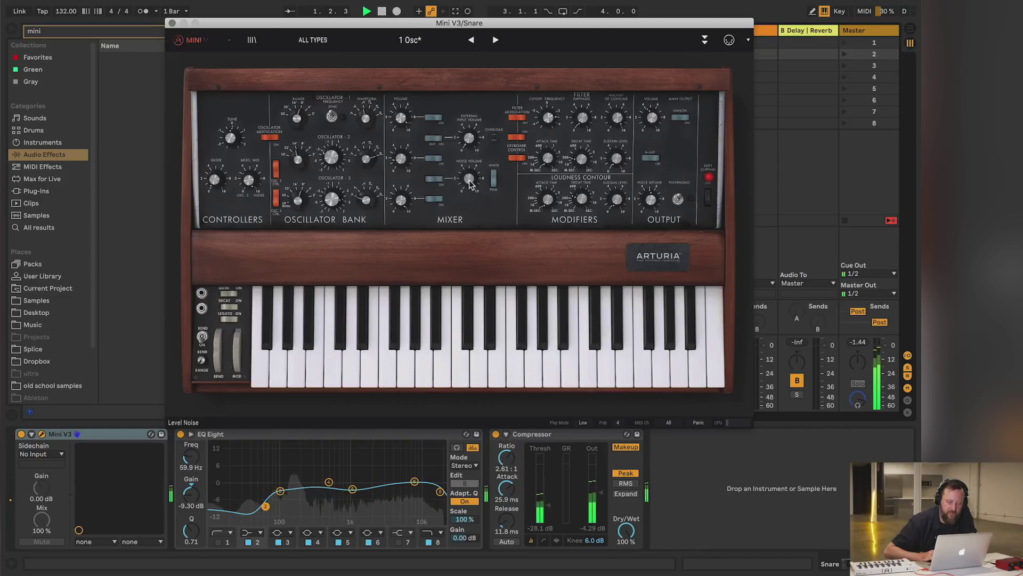
mouse_move(470, 181)
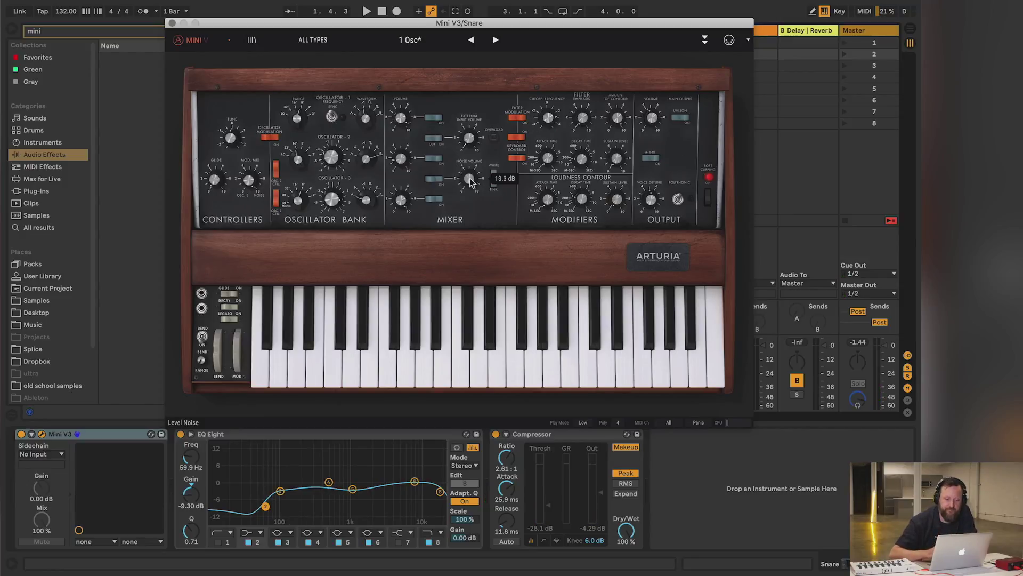
key(space)
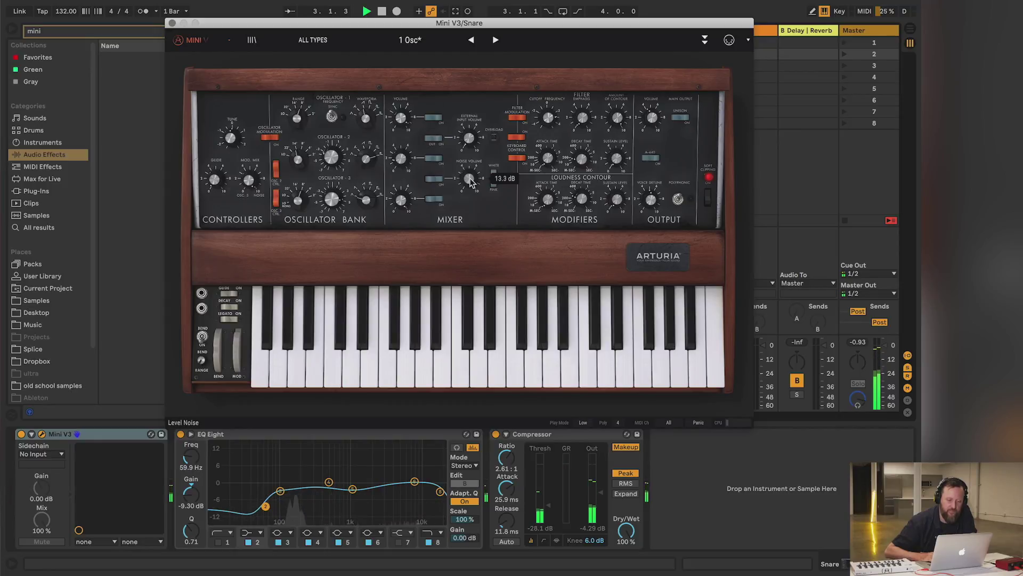
key(space)
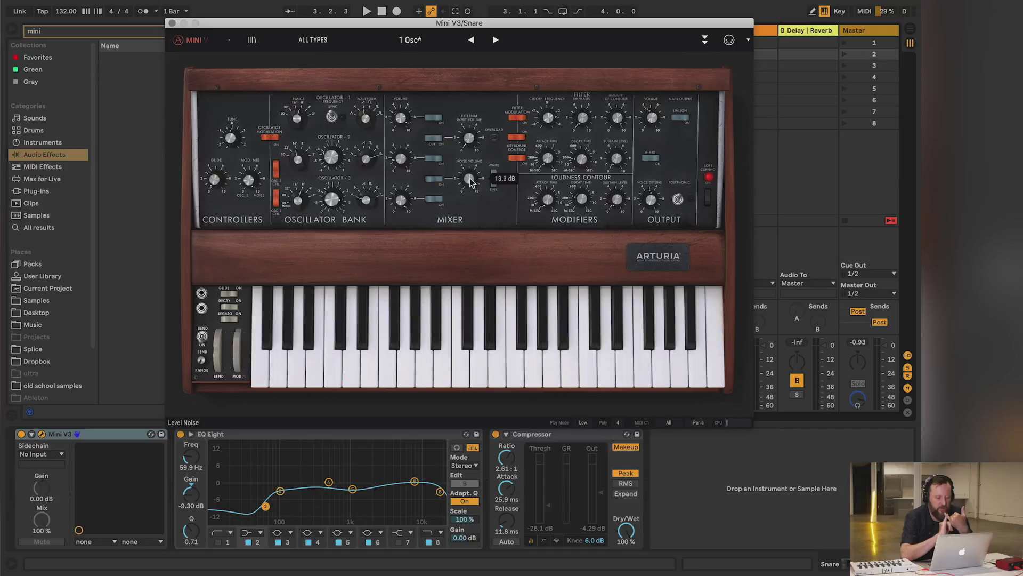
click(705, 40)
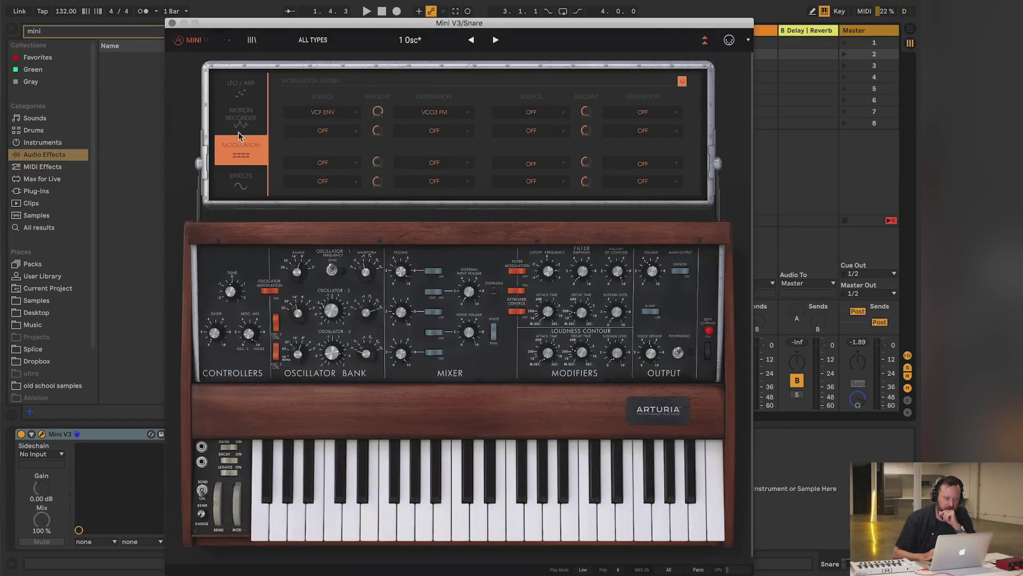
- View the Snare patch's Effects page, close its Mini V window and move on to Hats
click(239, 176)
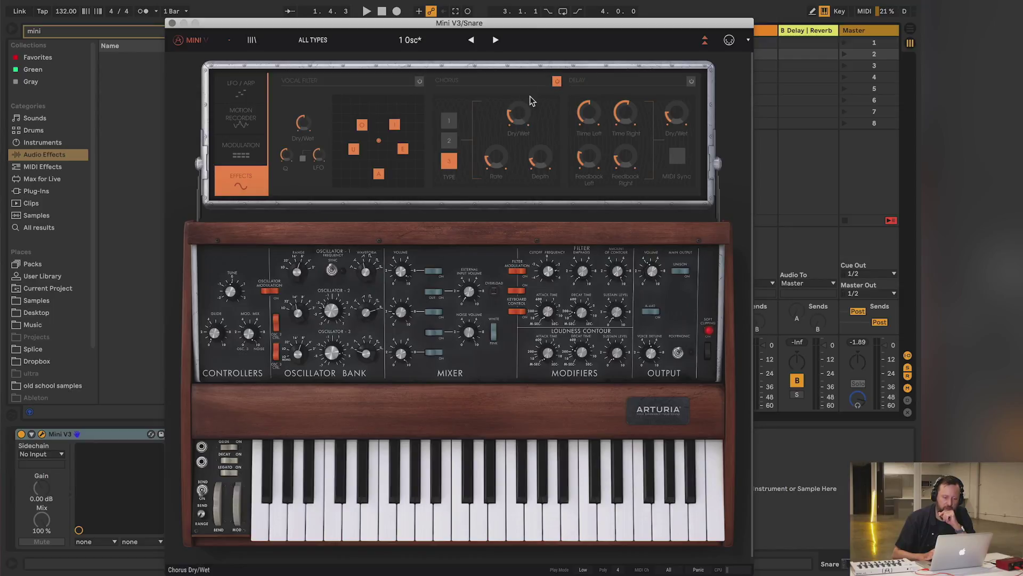
mouse_move(531, 101)
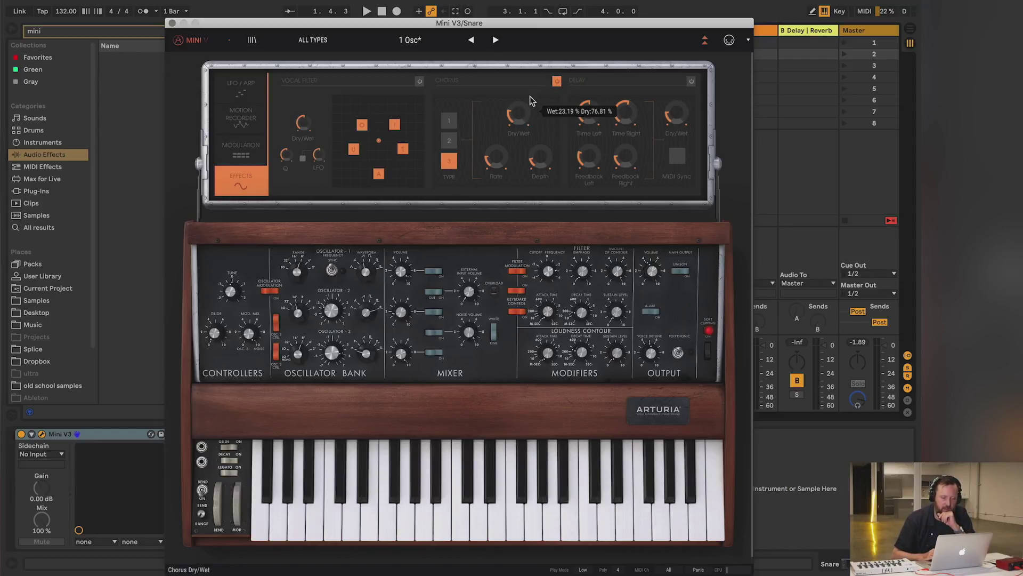
click(172, 23)
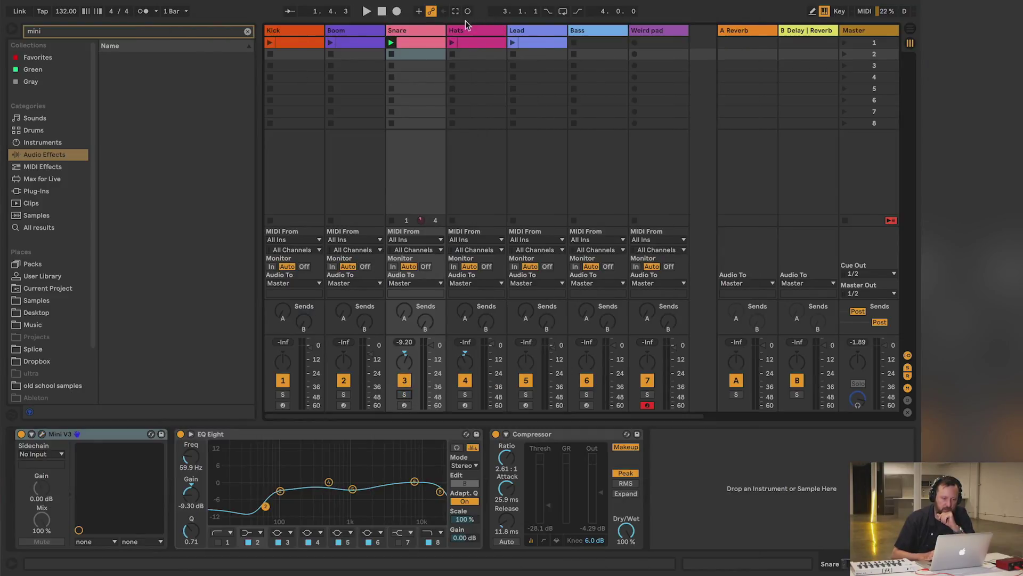
key(Right)
- Play the Hats clip with EQ Eight bypassed and open the hats' Mini V3 patch window
click(452, 43)
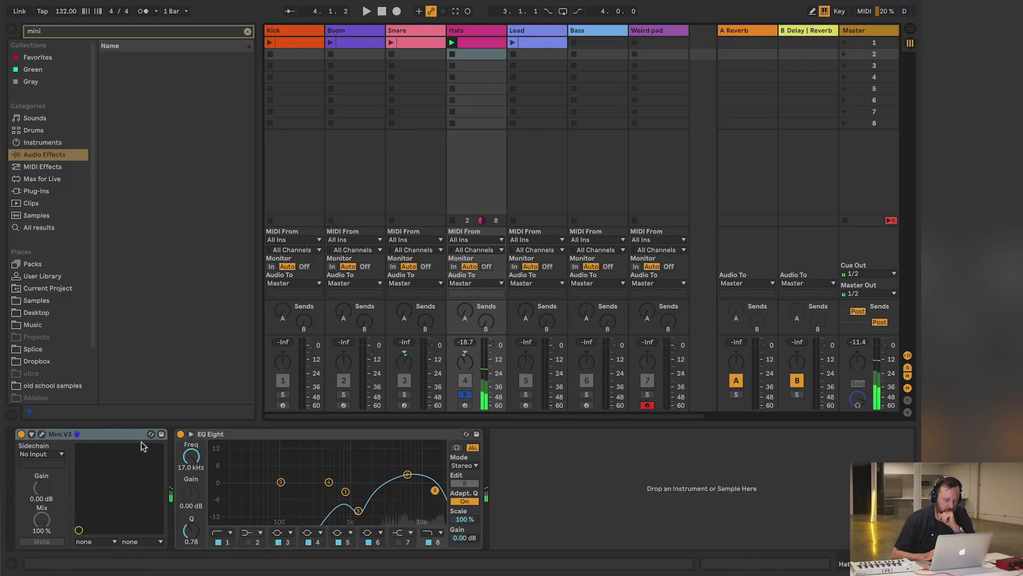
click(180, 435)
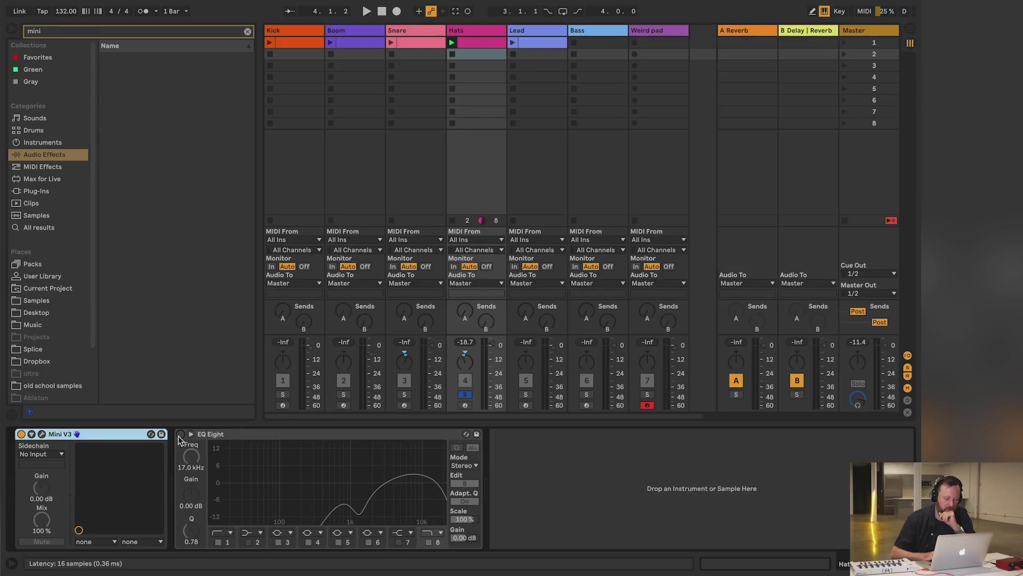
key(space)
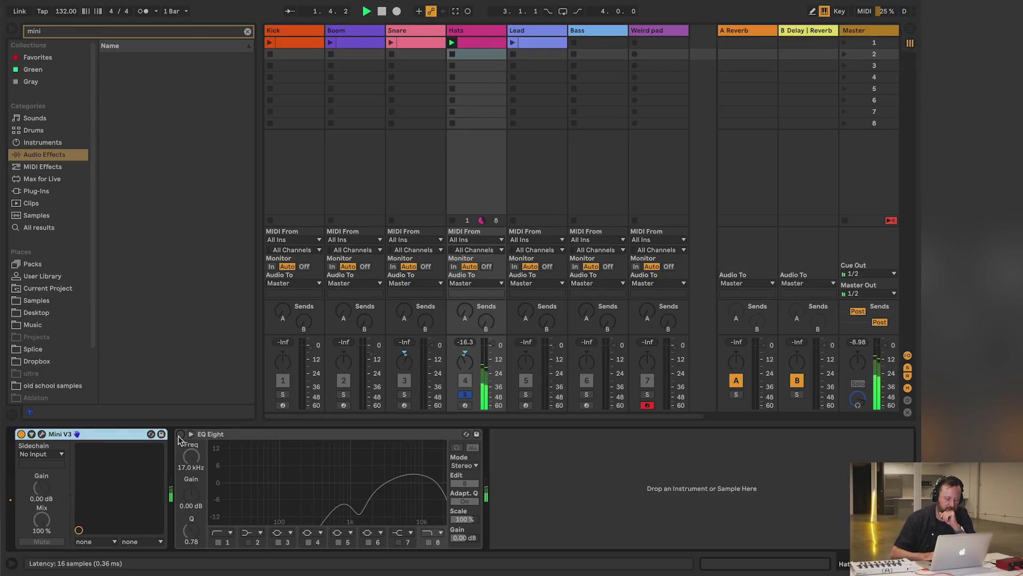
click(151, 433)
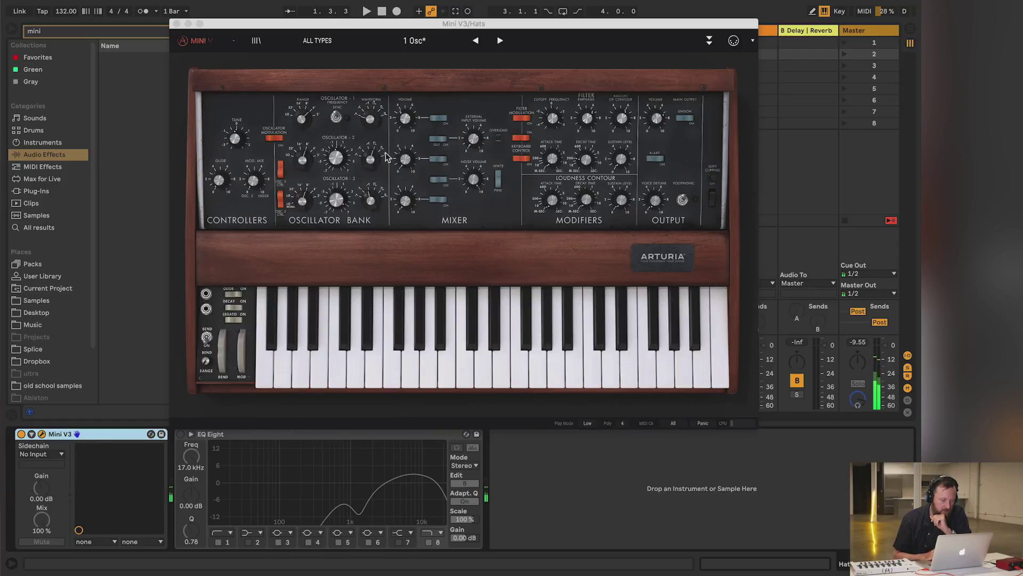
click(709, 42)
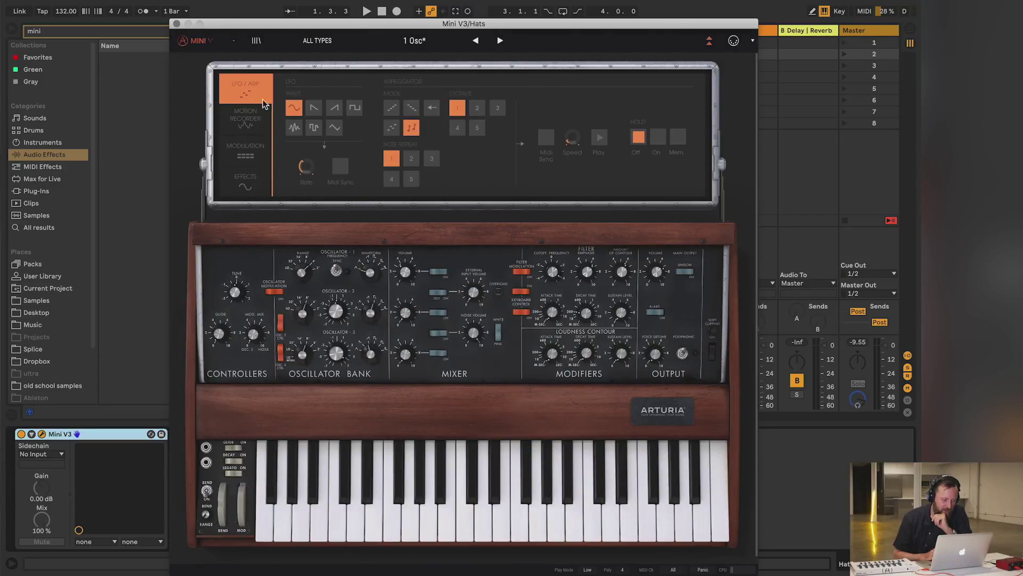
click(252, 158)
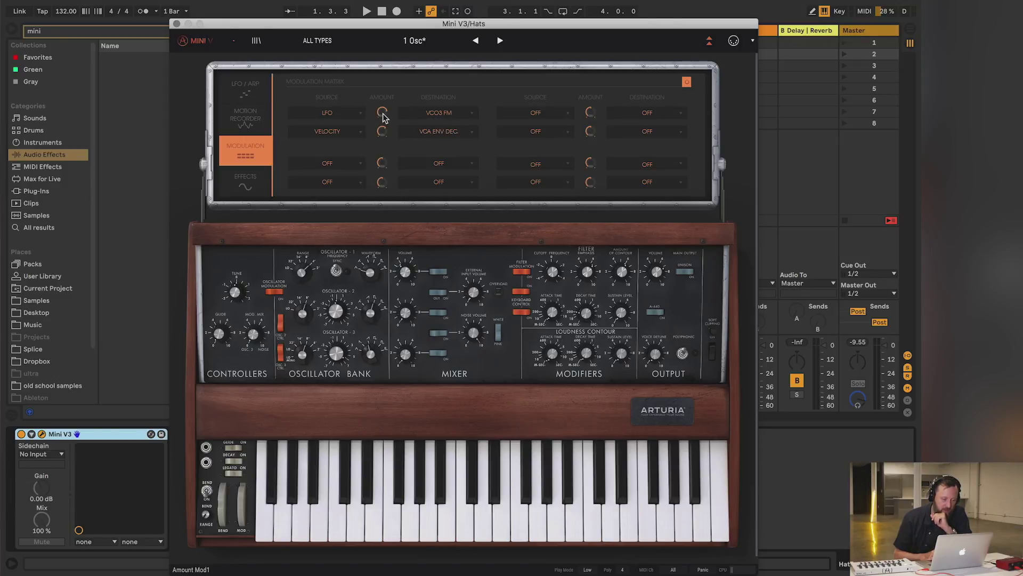
key(space)
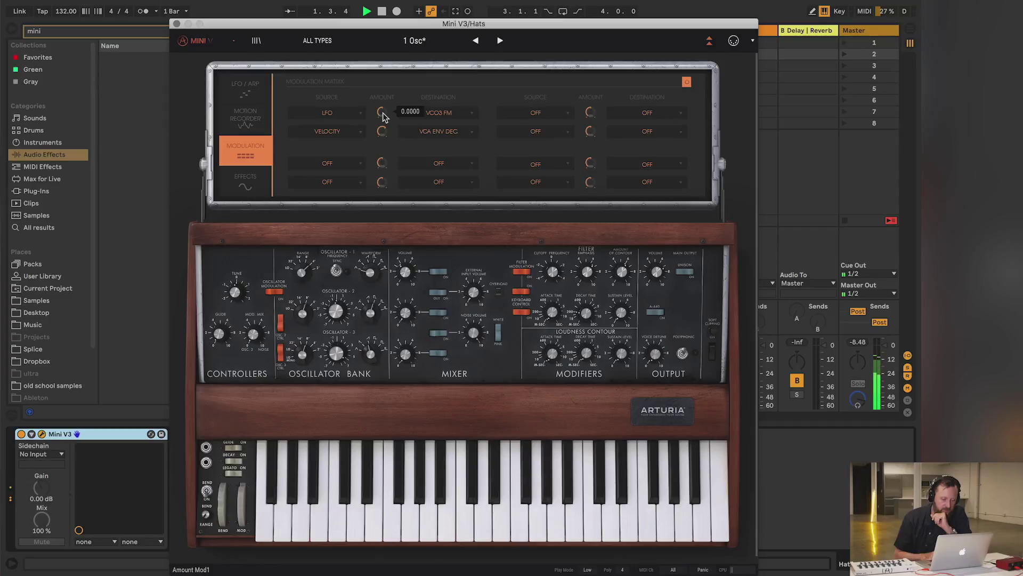
key(space)
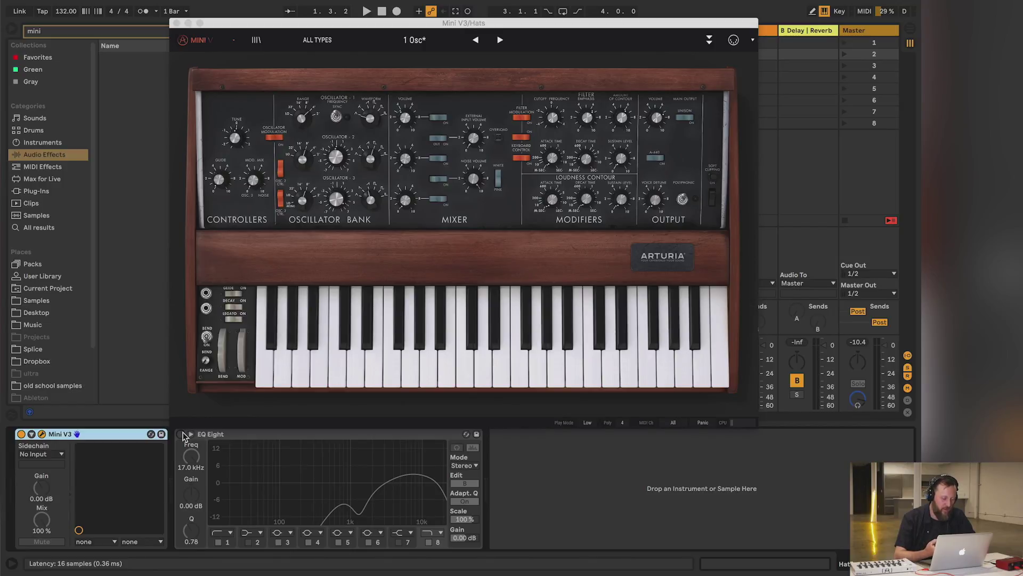
- Compare the hats with EQ Eight on and off, leave it on, and expand Mini V's modulation matrix
click(180, 434)
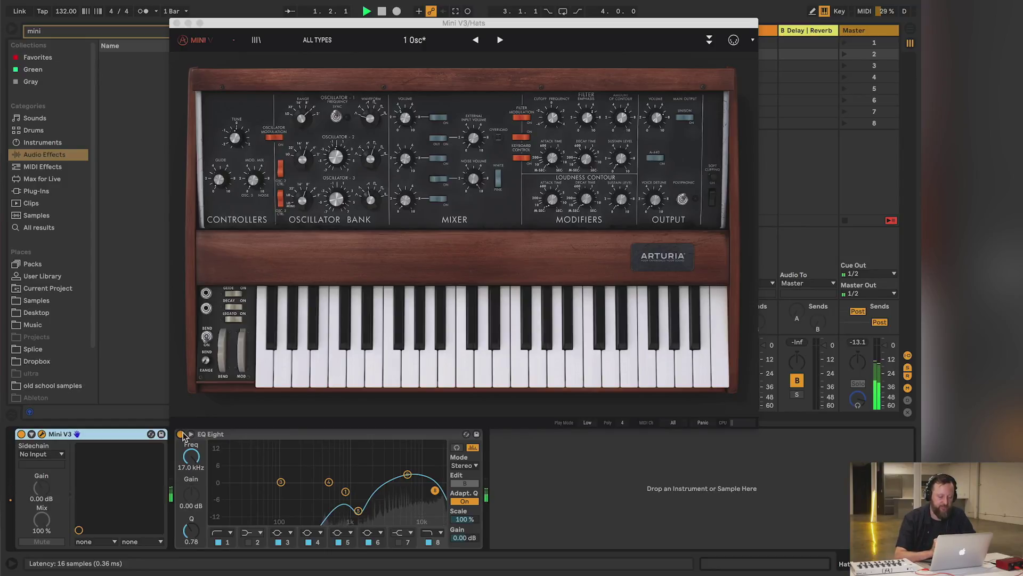
click(181, 434)
click(182, 435)
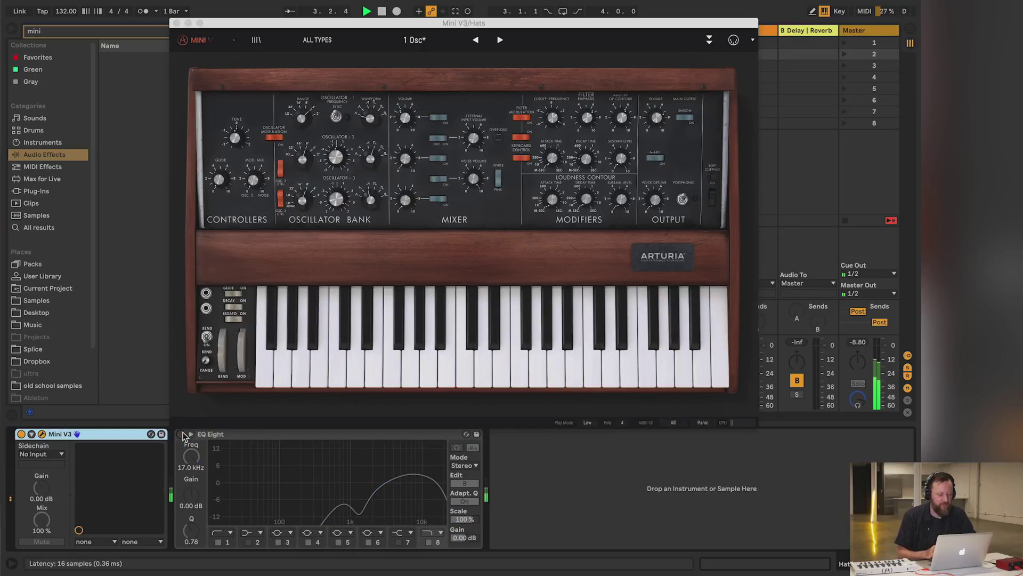
click(181, 435)
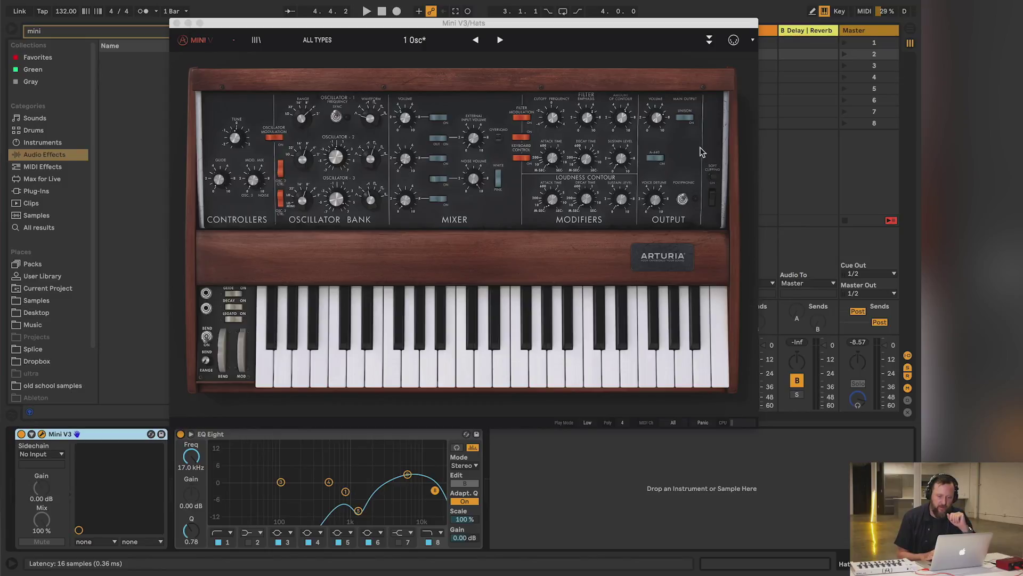
click(709, 40)
click(680, 54)
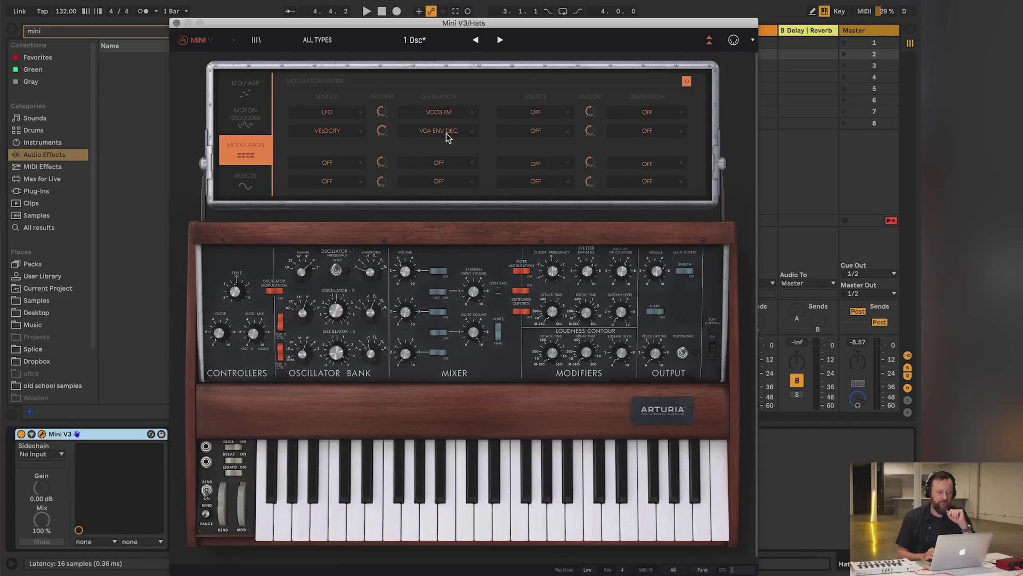
- Raise the first C6 note's velocity in the Hats clip to 87, then show the hats' device chain
click(177, 23)
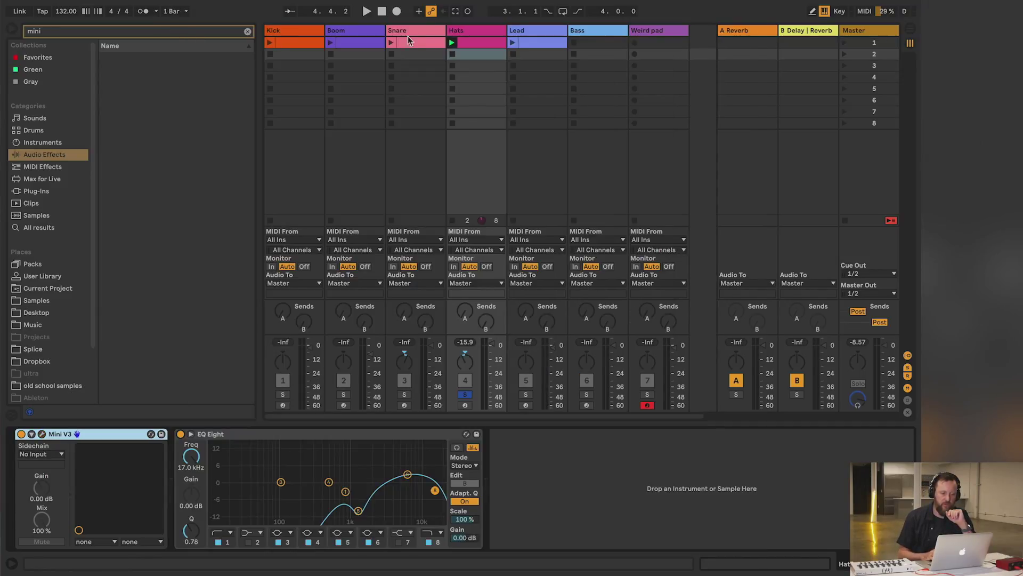
double_click(480, 40)
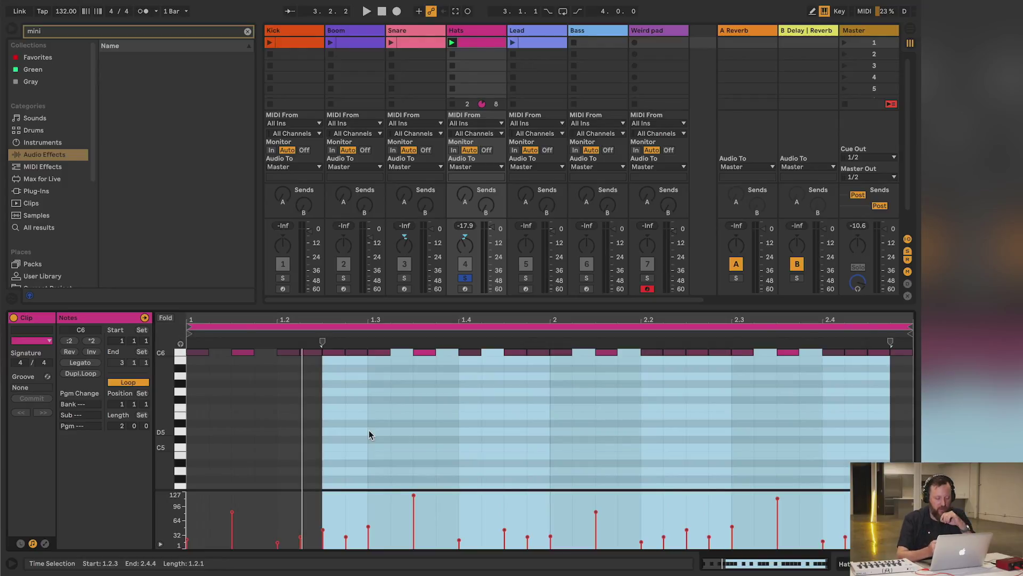
click(246, 353)
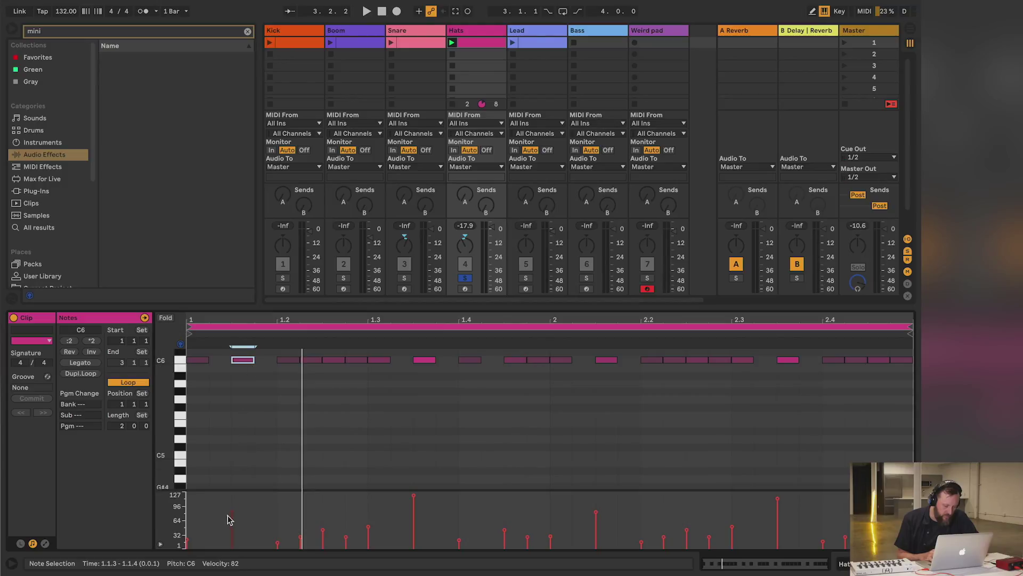
drag(231, 512, 233, 540)
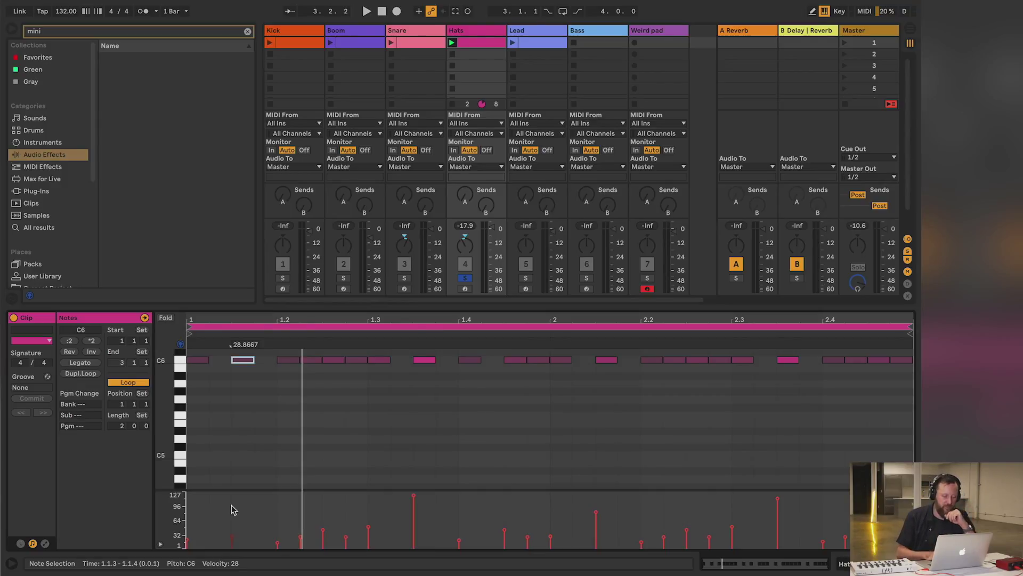
key(space)
drag(232, 504, 231, 476)
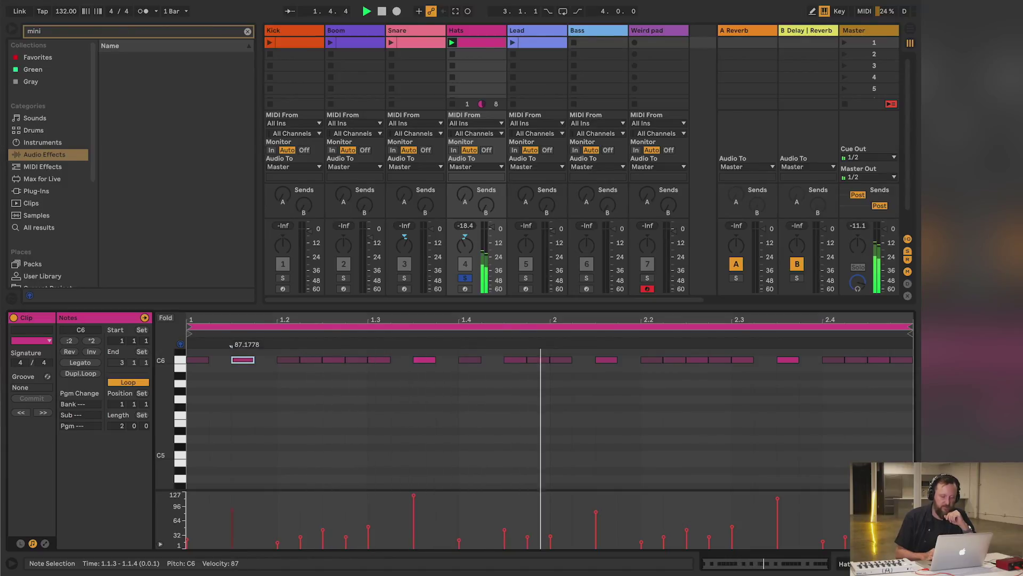
click(479, 30)
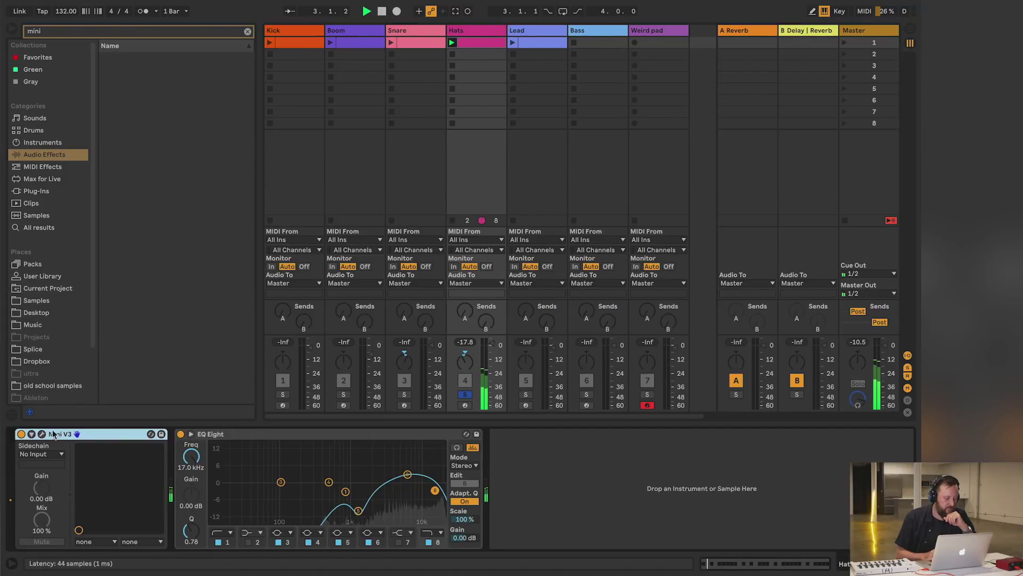
- Check the Delay settings on the hats' Mini V3 effects page
click(151, 434)
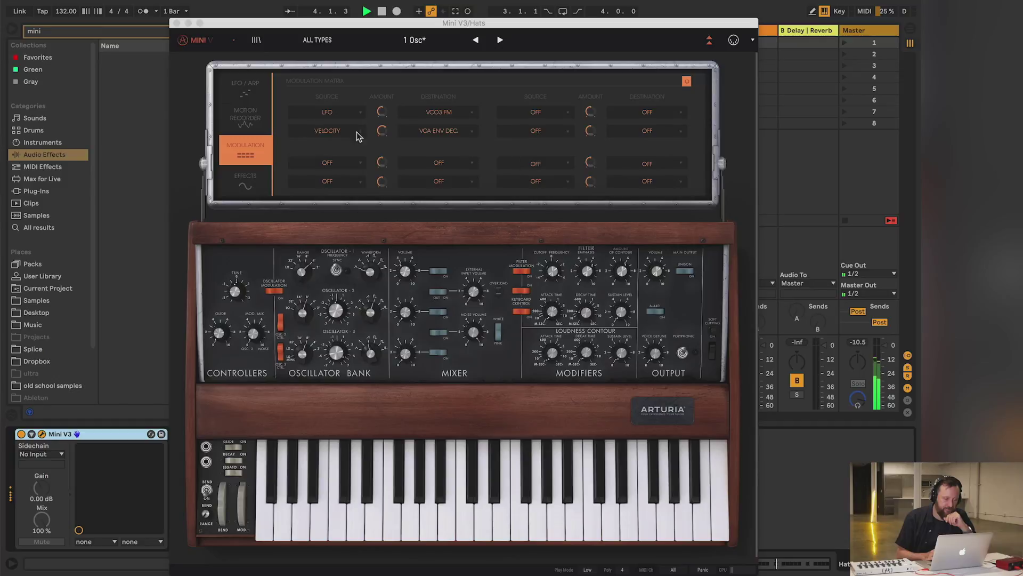
click(246, 179)
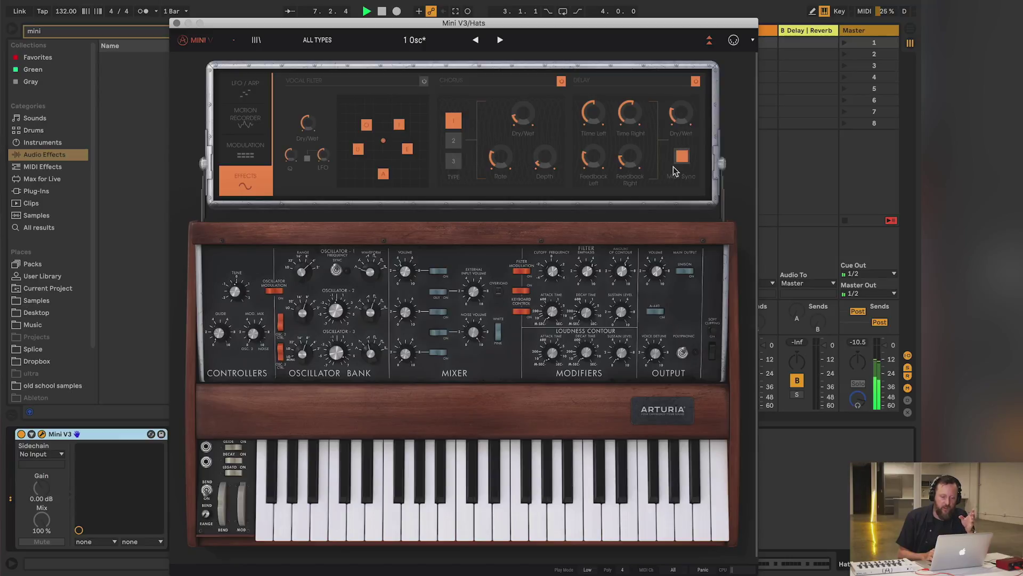
mouse_move(629, 111)
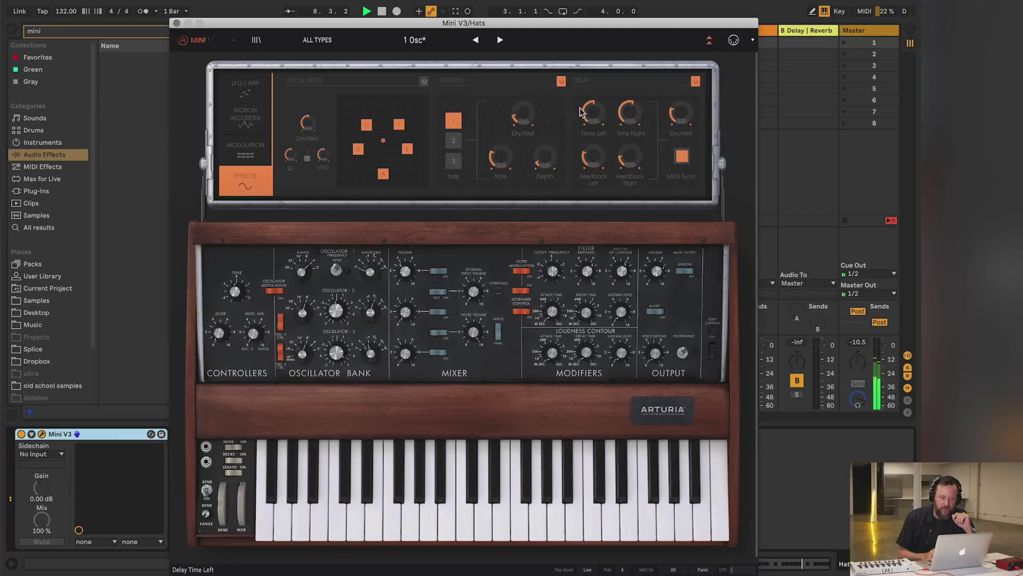
mouse_move(594, 114)
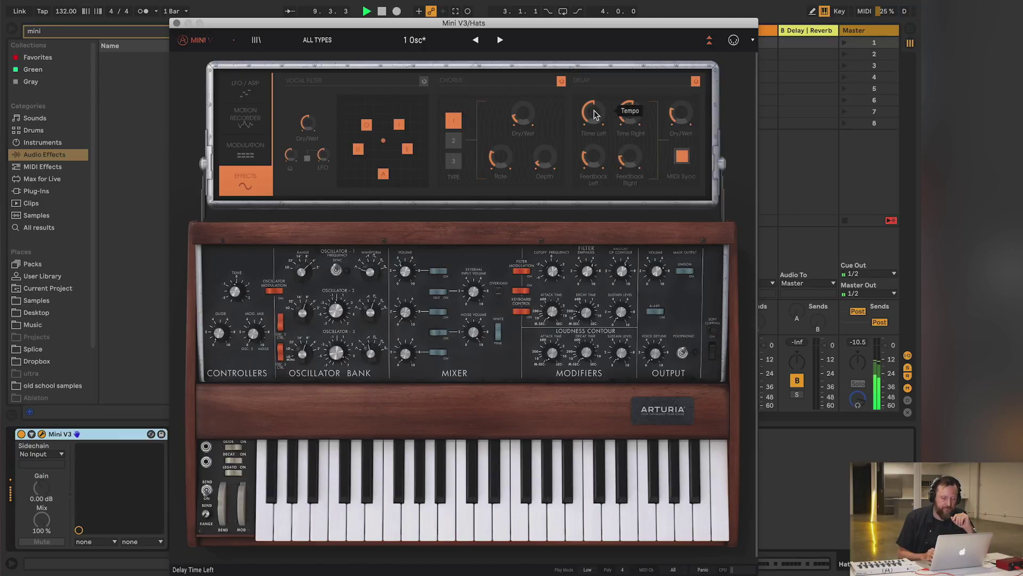
- Close the synth window, stop playback and unsolo the Hats track
click(176, 23)
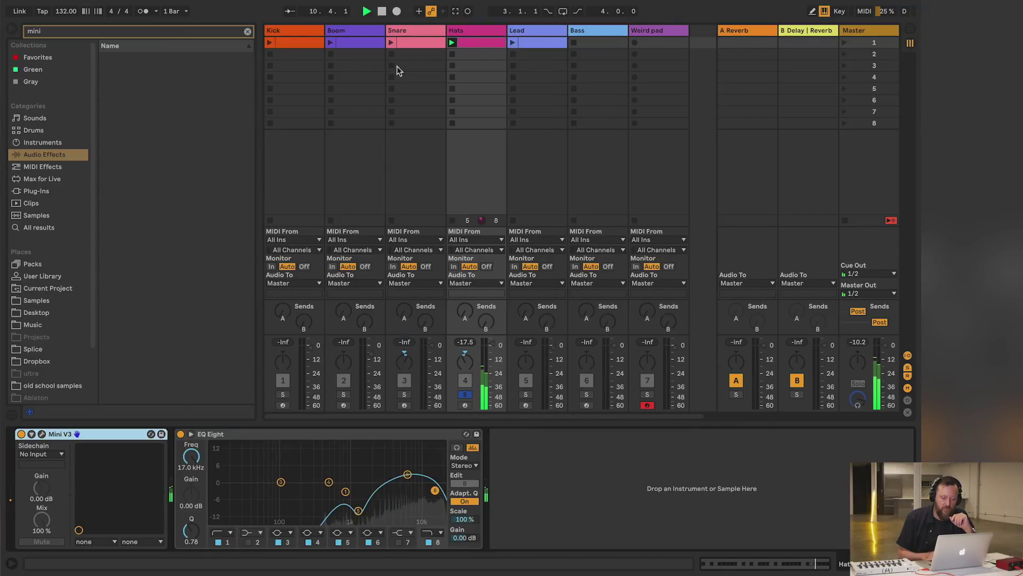
key(space)
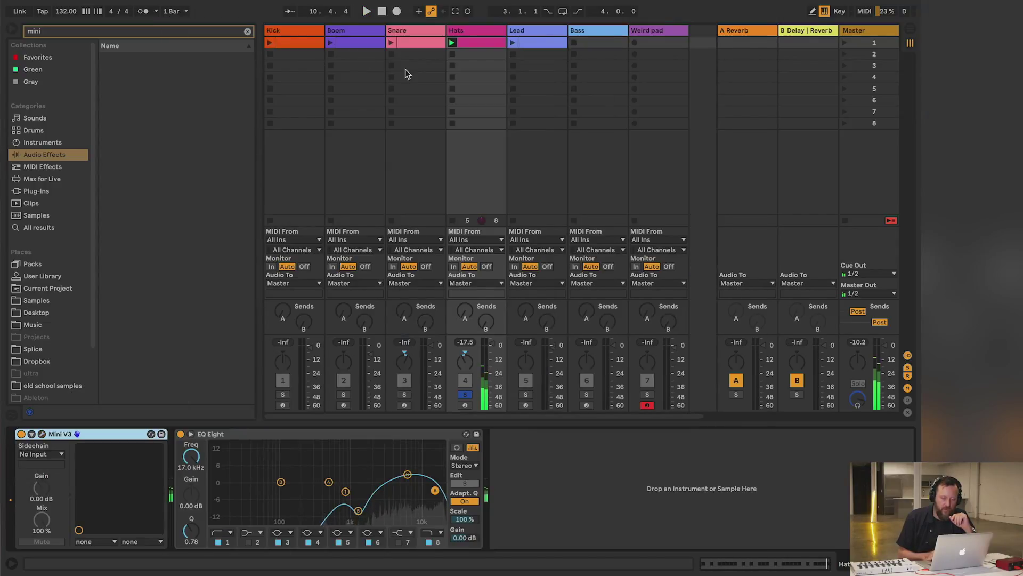
click(464, 394)
click(472, 31)
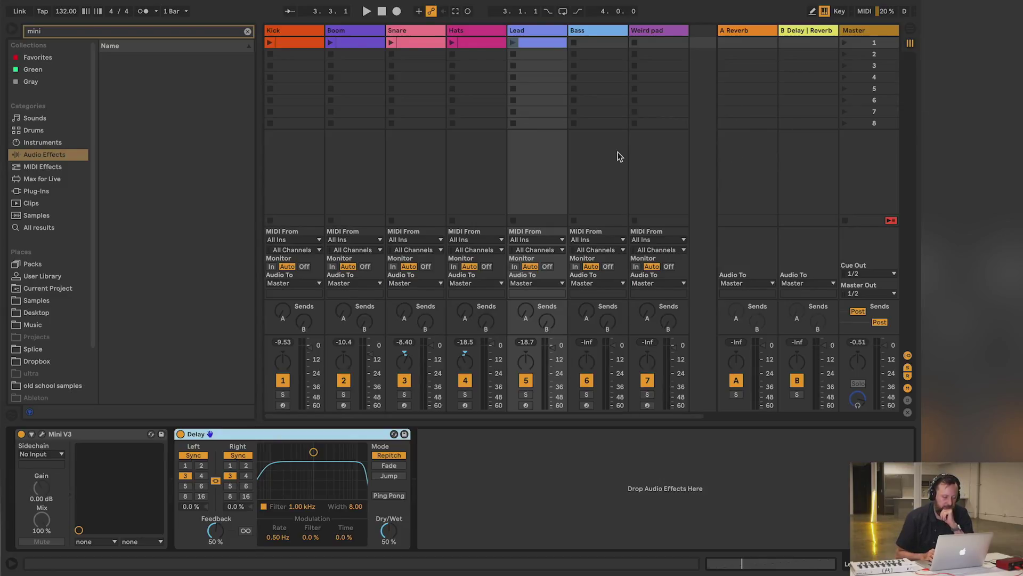
click(513, 43)
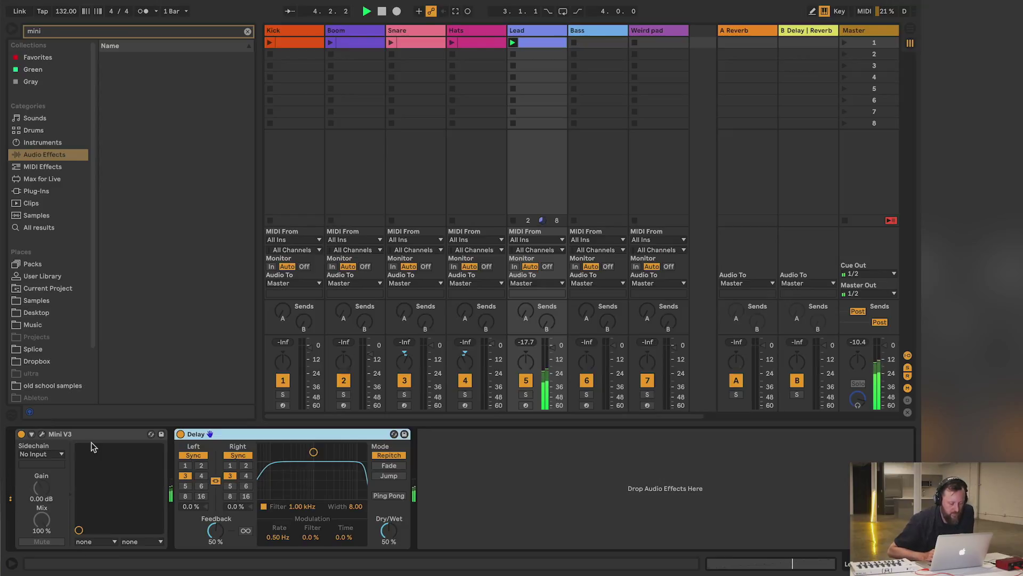
click(180, 434)
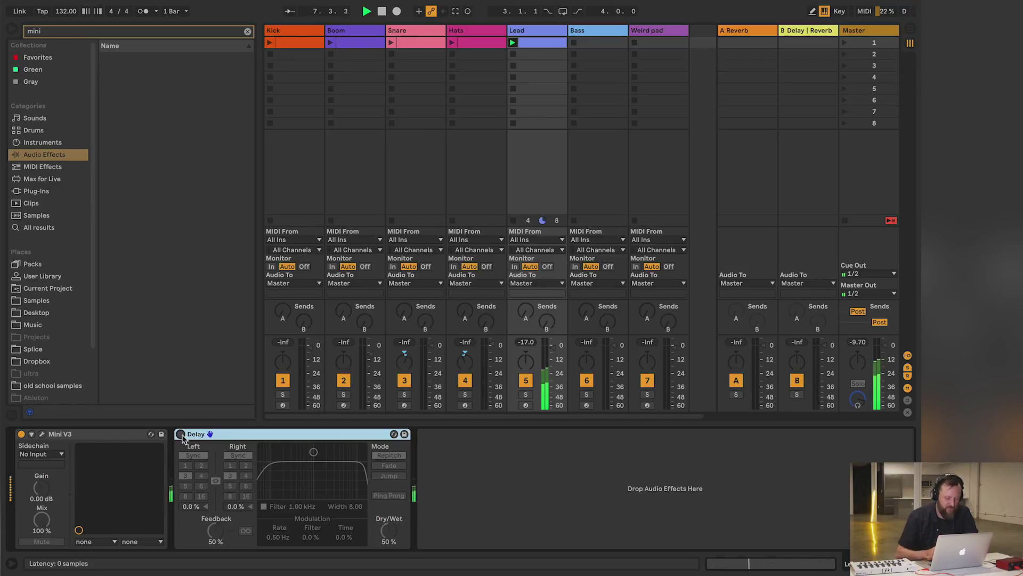
key(space)
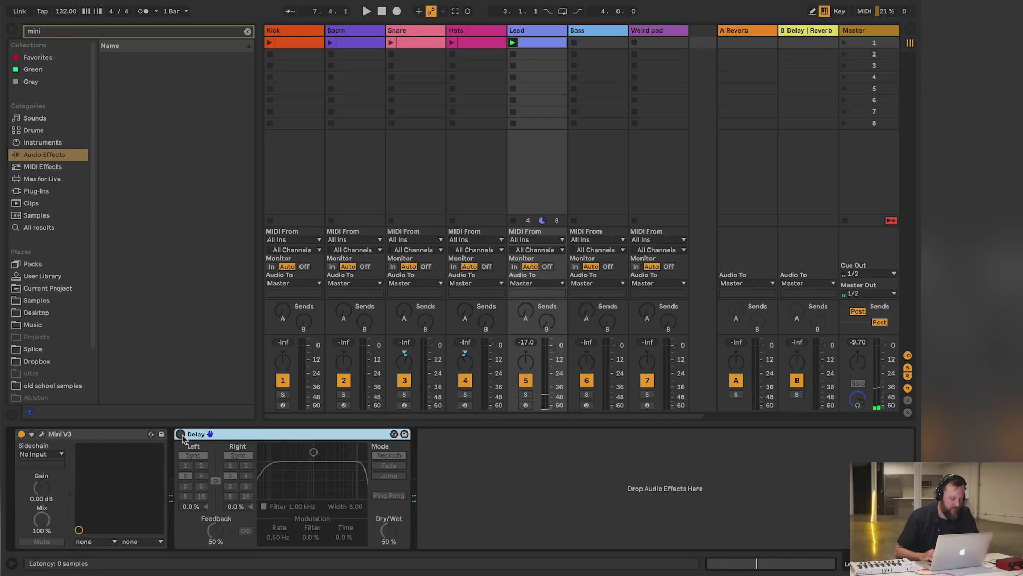
click(42, 435)
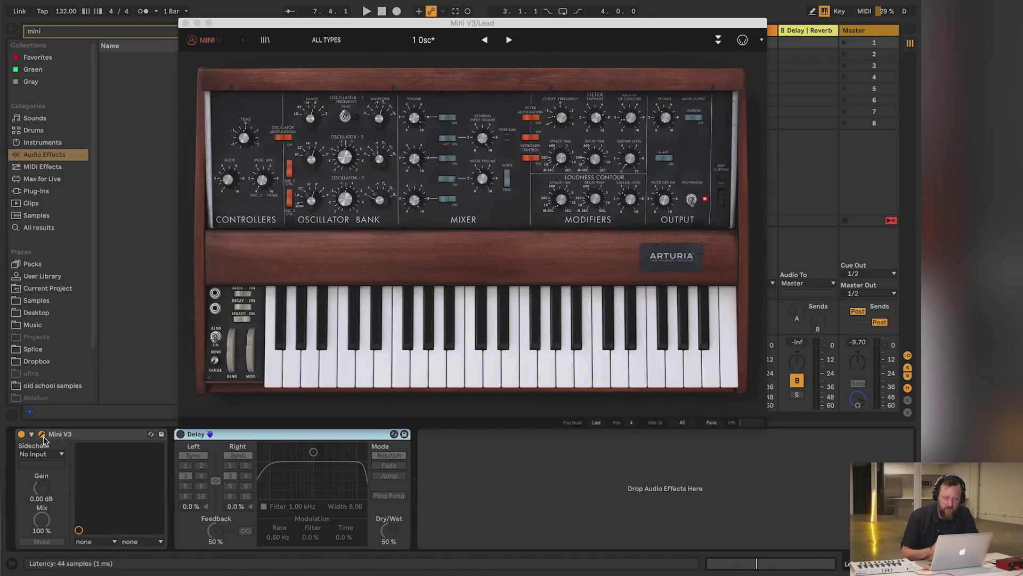
- Audition the lead and toggle the Mini V oscillator modulation
key(b)
click(493, 505)
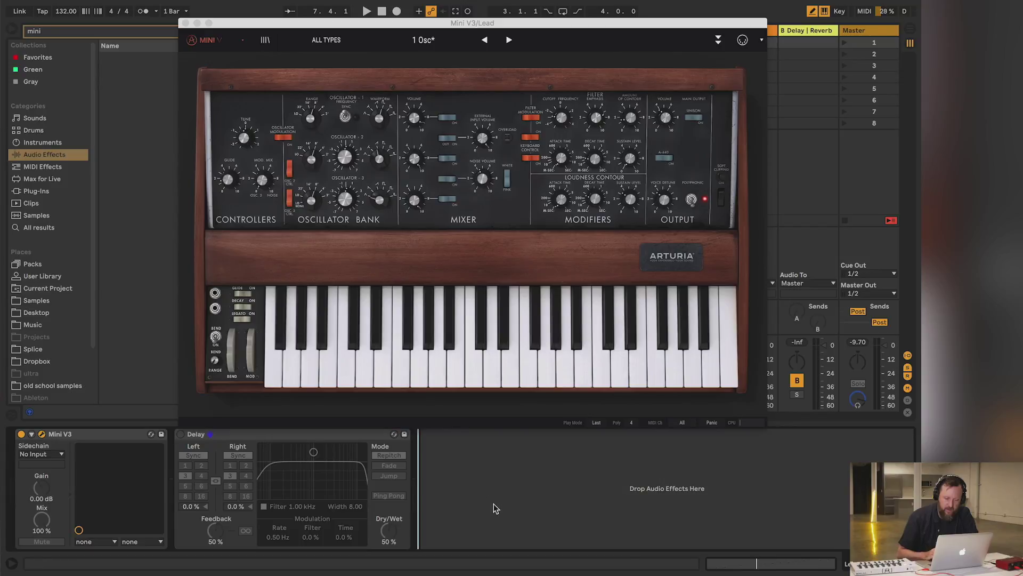
key(space)
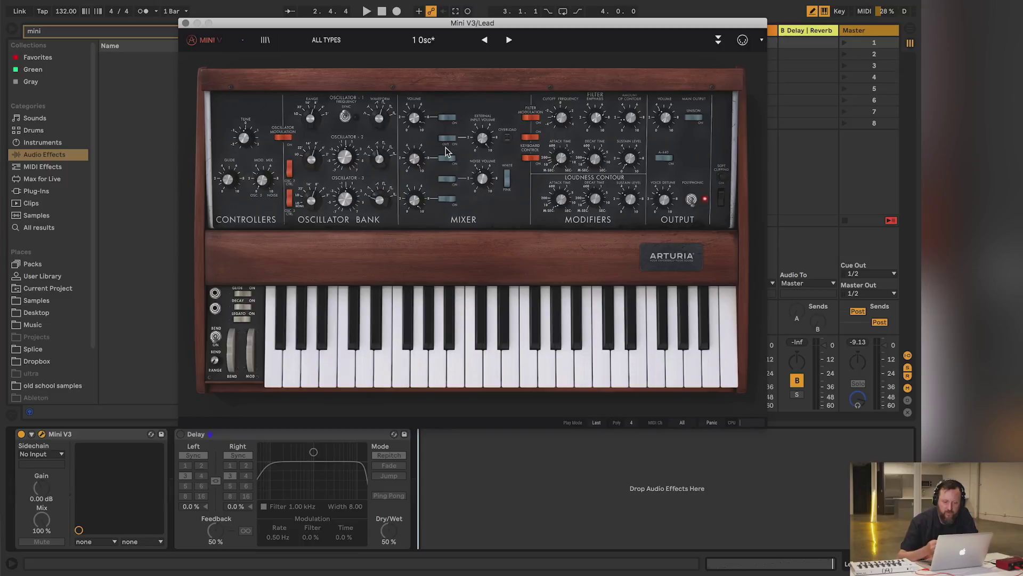
key(space)
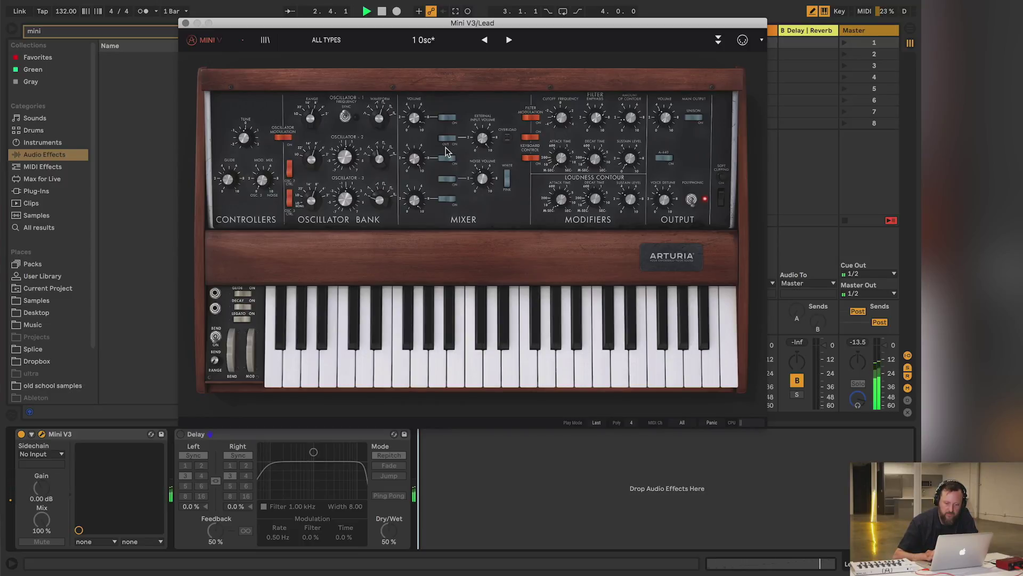
key(space)
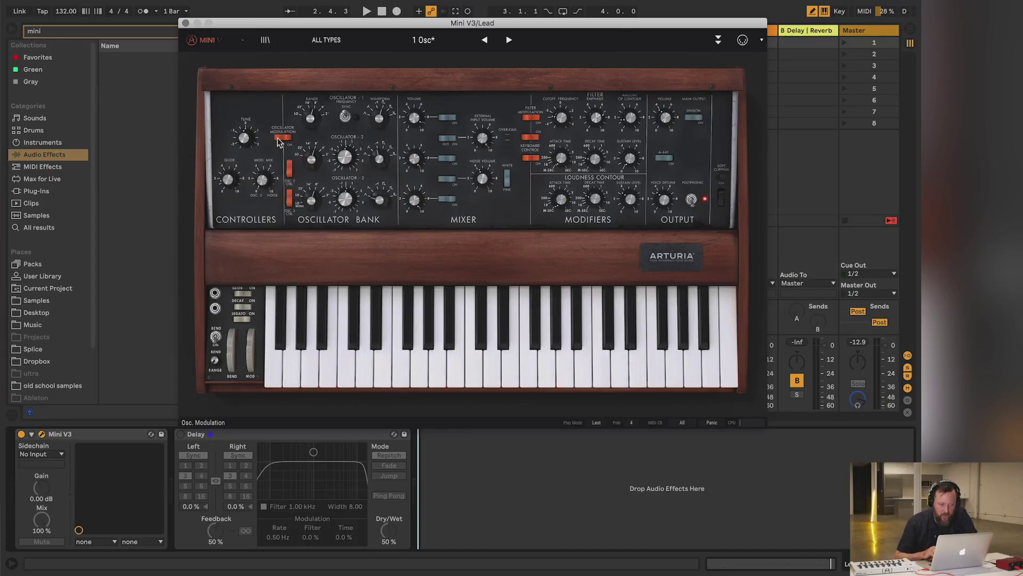
key(space)
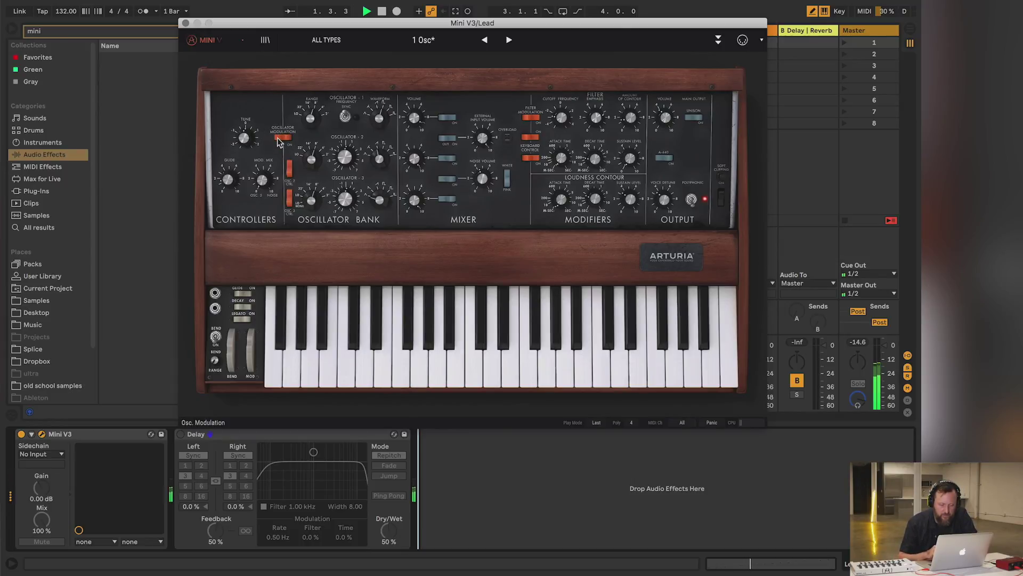
click(285, 140)
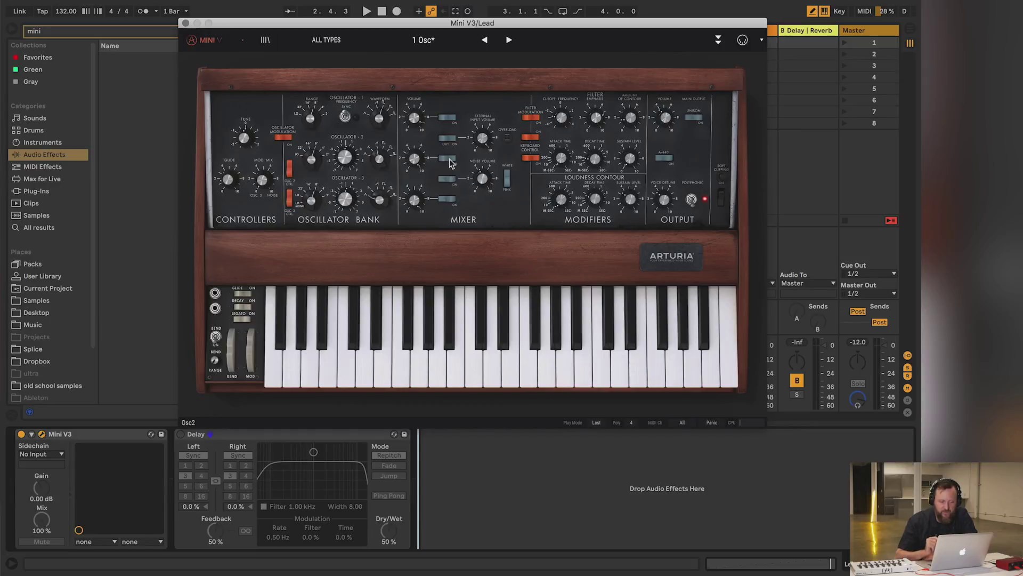
key(space)
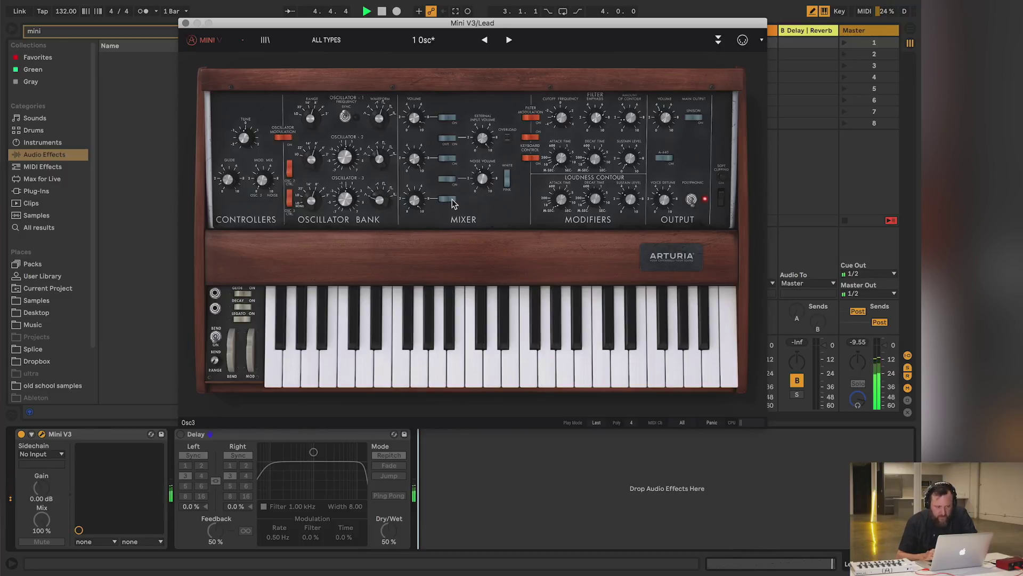
- Raise the Lead's mod wheel to about 0.69 and set voice detune to about 0.39
click(91, 435)
key(space)
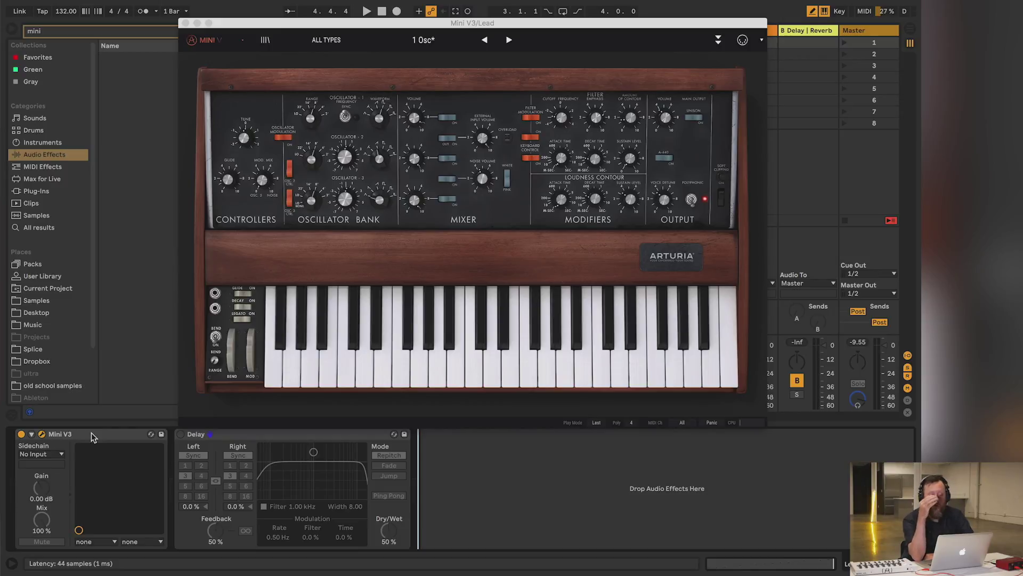
key(space)
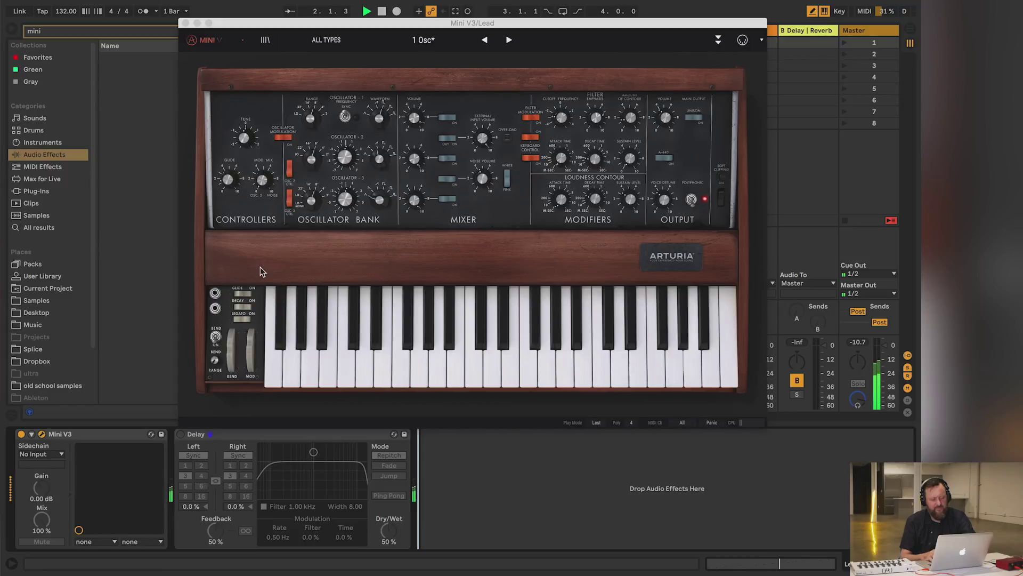
drag(250, 336, 254, 383)
key(space)
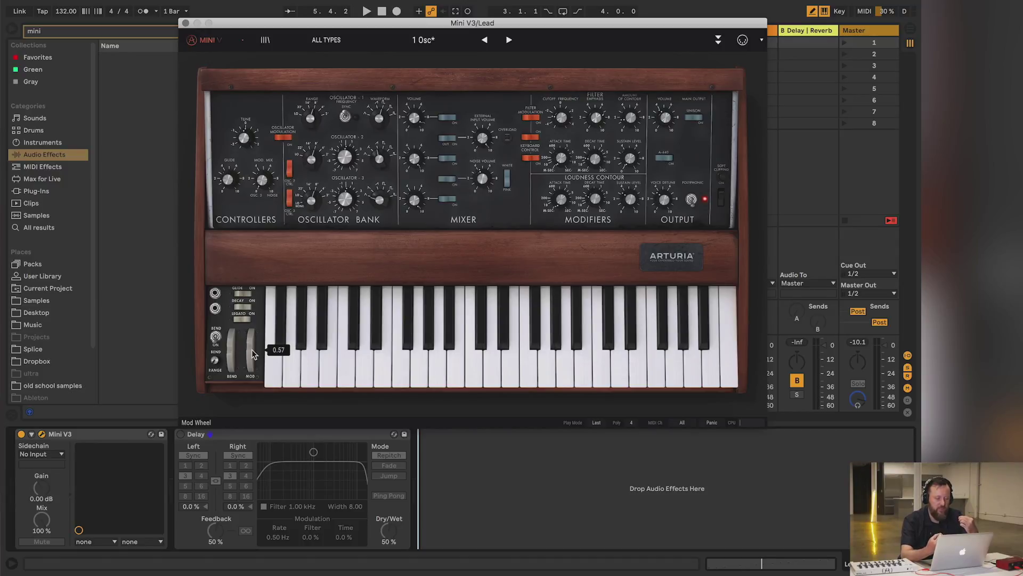
key(space)
mouse_move(254, 354)
mouse_down()
mouse_move(254, 309)
mouse_move(253, 354)
mouse_up()
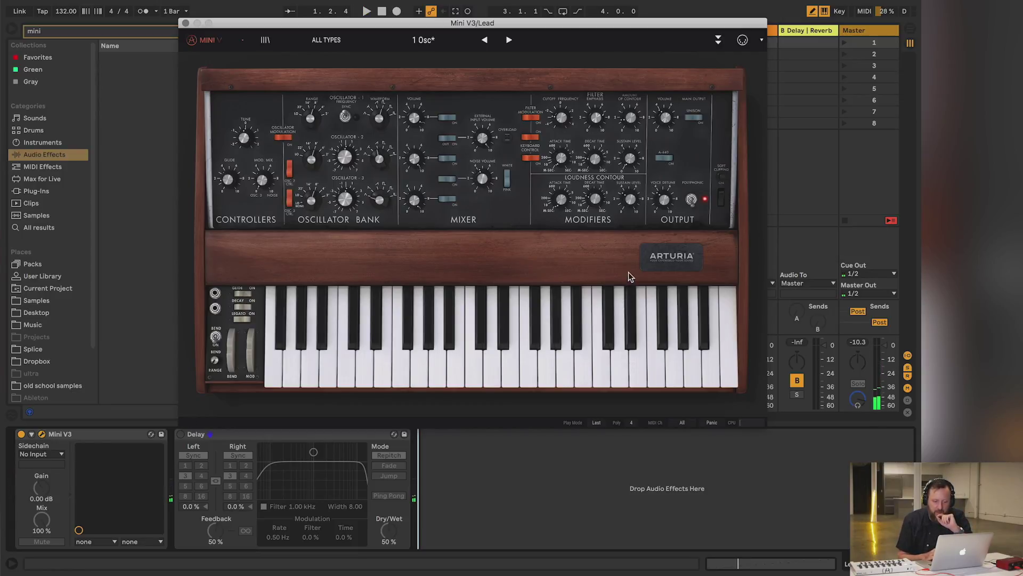
drag(664, 200, 666, 203)
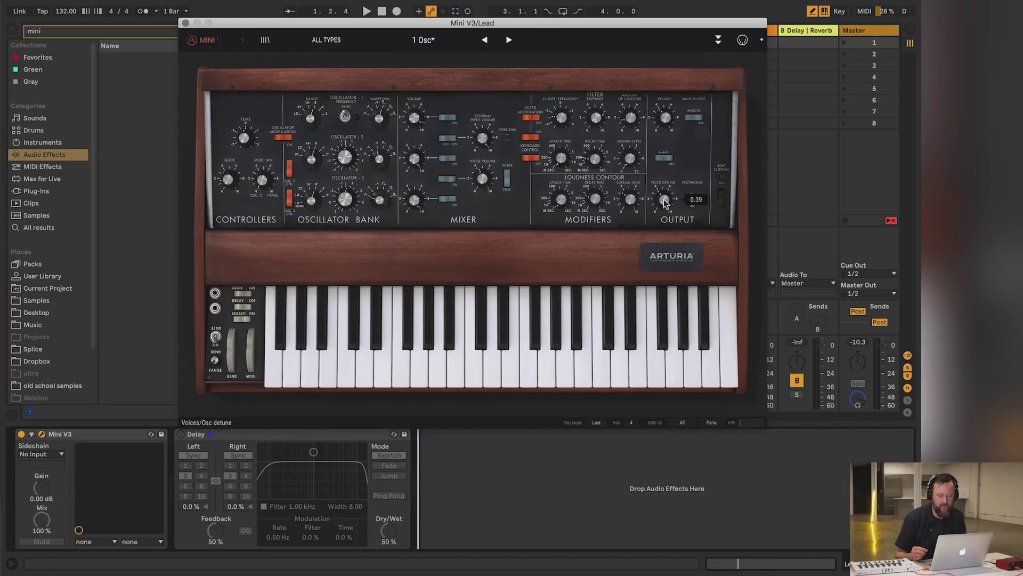
- Re-enable the Lead's Delay and settle the Mini V mod wheel at about 0.58 while playing
click(181, 434)
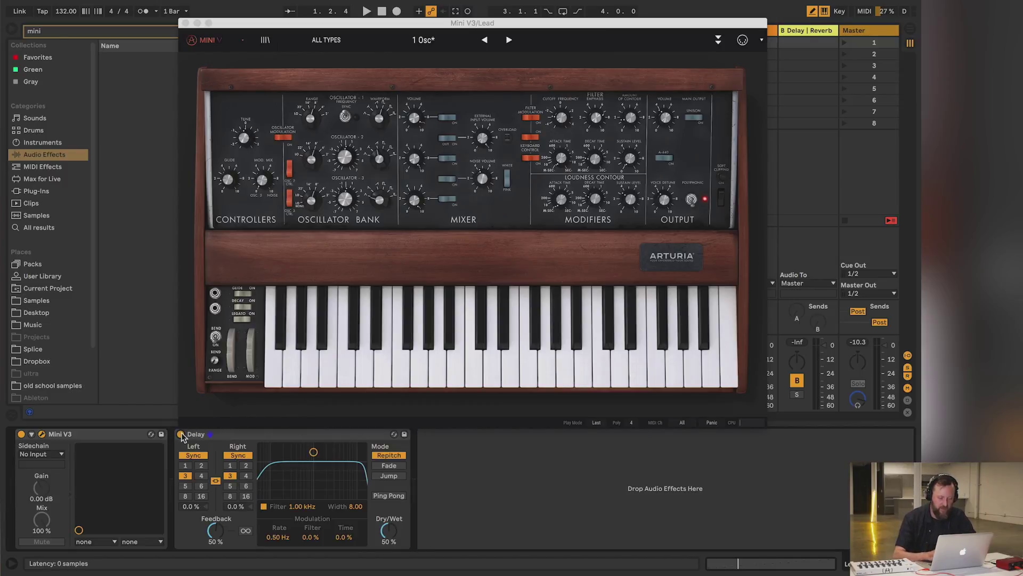
key(space)
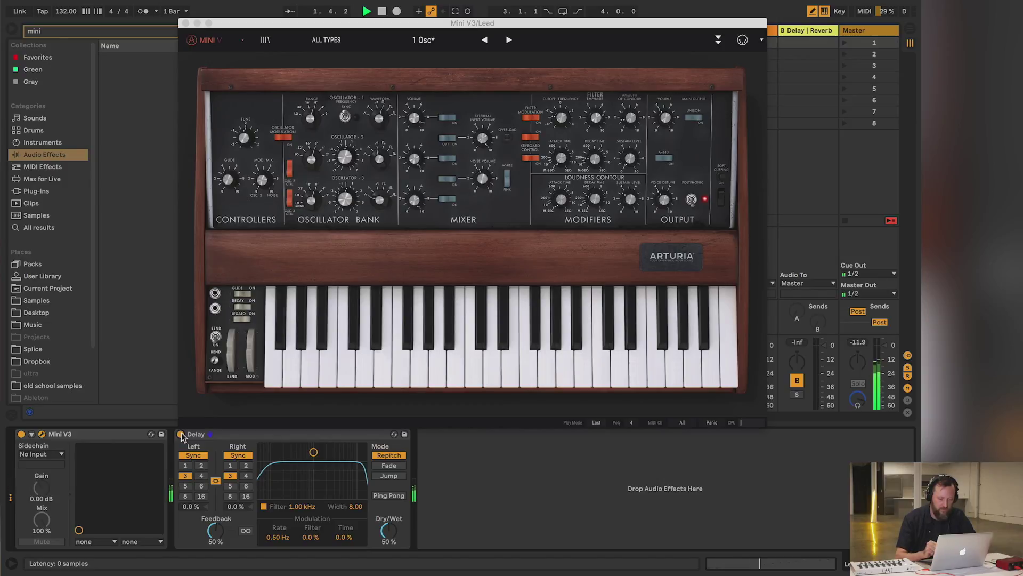
mouse_move(248, 362)
mouse_down()
mouse_move(255, 303)
mouse_move(254, 355)
mouse_up()
key(space)
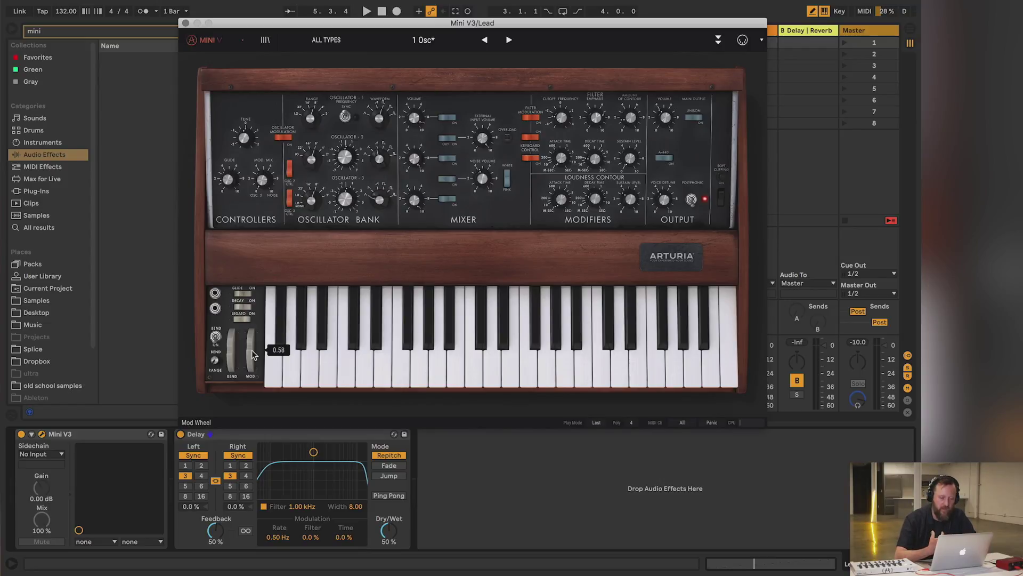
- Raise the Lead's filter cutoff to about 455 Hz while playing
key(space)
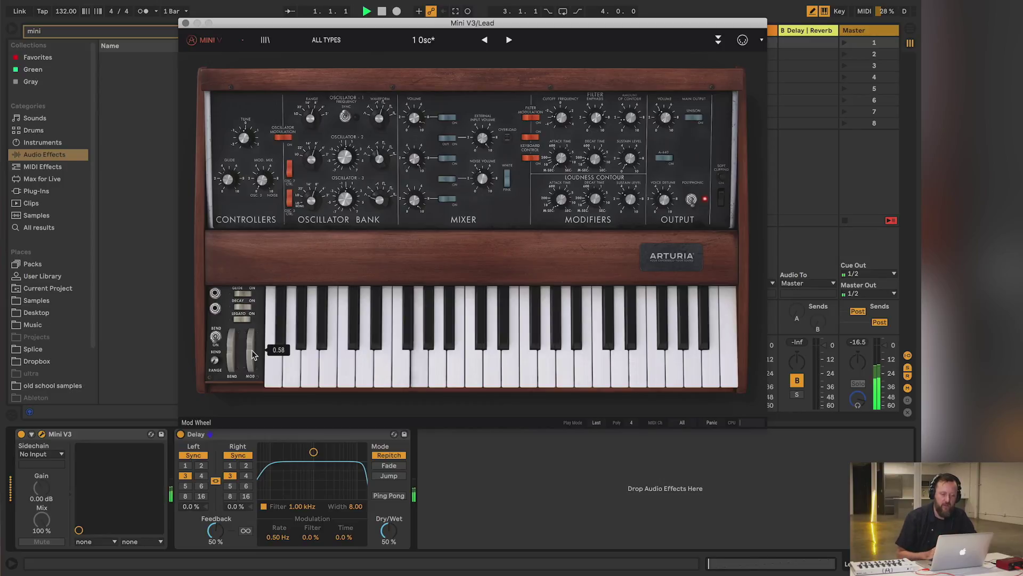
mouse_move(564, 121)
mouse_down()
mouse_move(574, 62)
mouse_move(553, 136)
mouse_up()
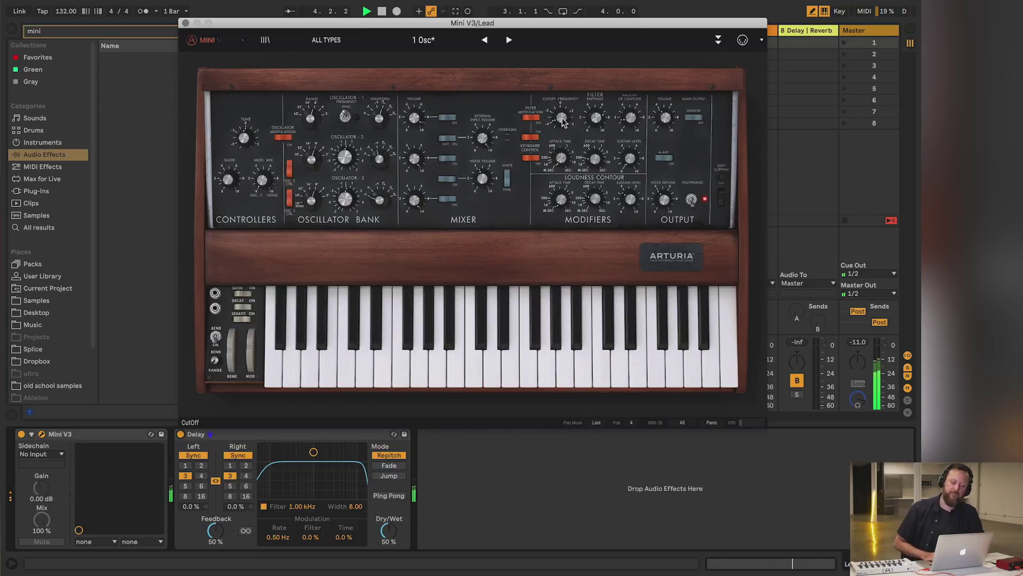
key(space)
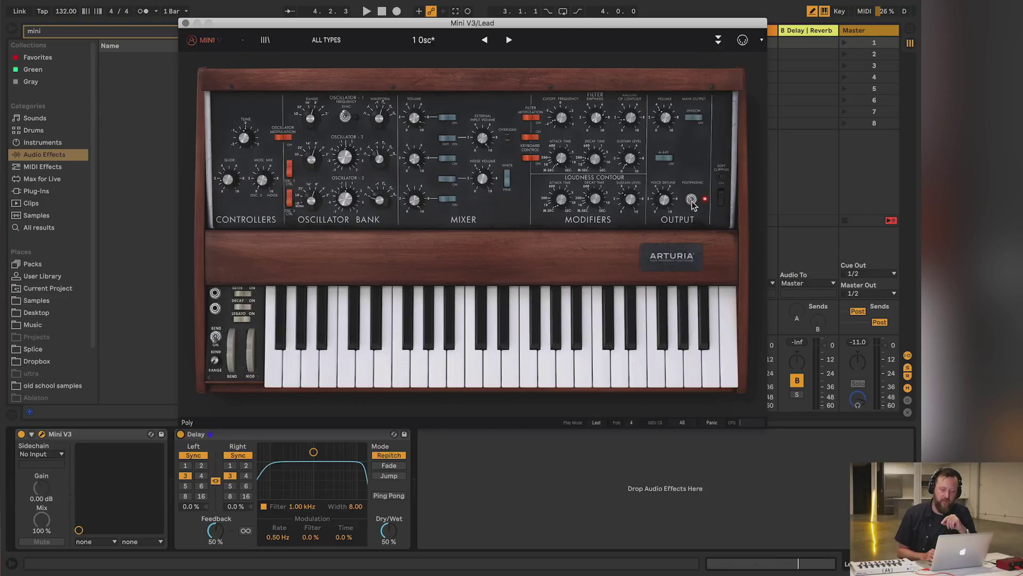
- Set the Lead's VCA decay to about 153 ms and close the synth window
key(space)
mouse_move(596, 199)
mouse_down()
mouse_move(606, 156)
mouse_move(597, 201)
mouse_up()
key(space)
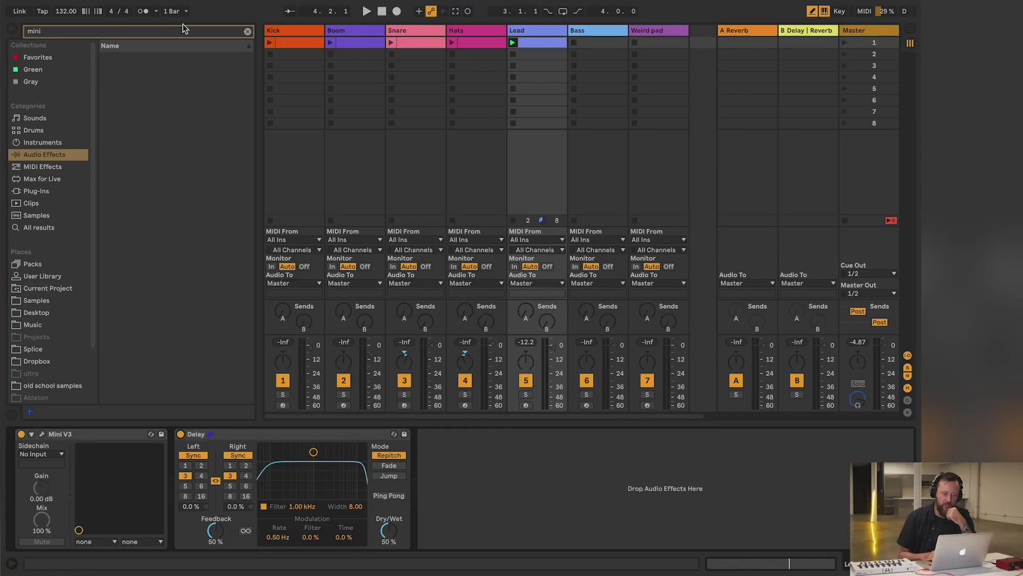
click(186, 23)
- Select and arm the Weird pad track, then open and reposition its Mini V3 window
click(641, 33)
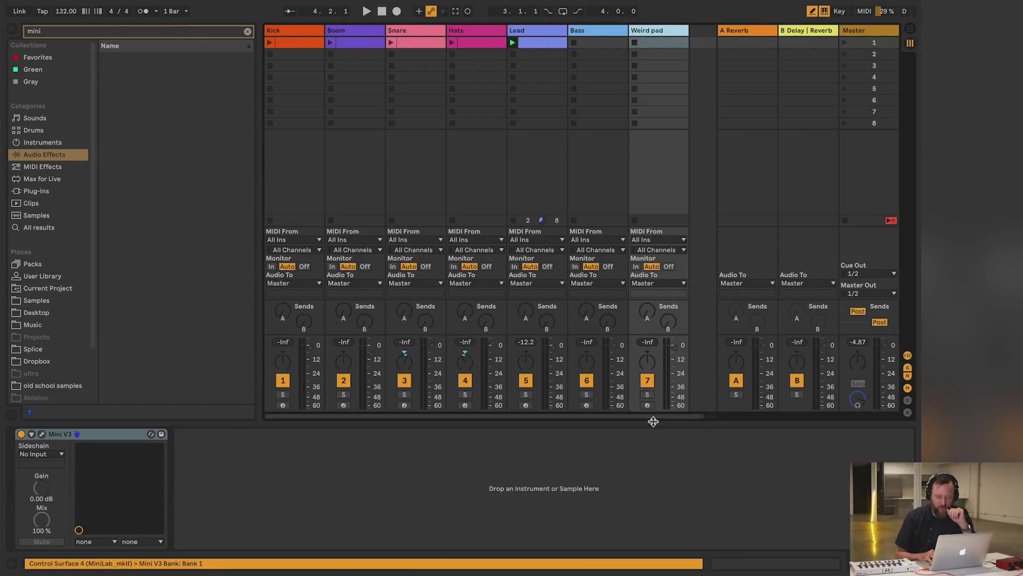
click(647, 405)
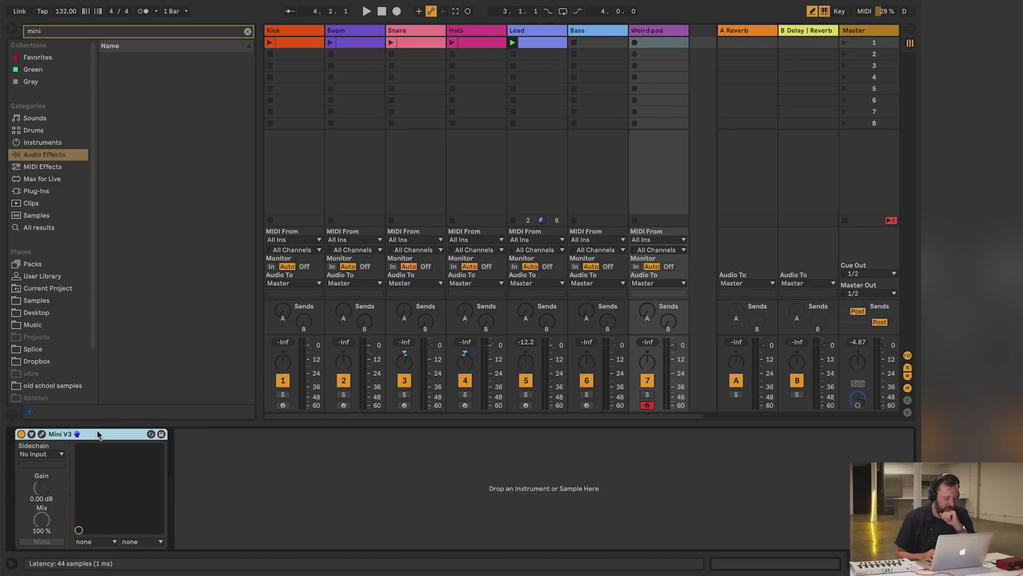
click(42, 433)
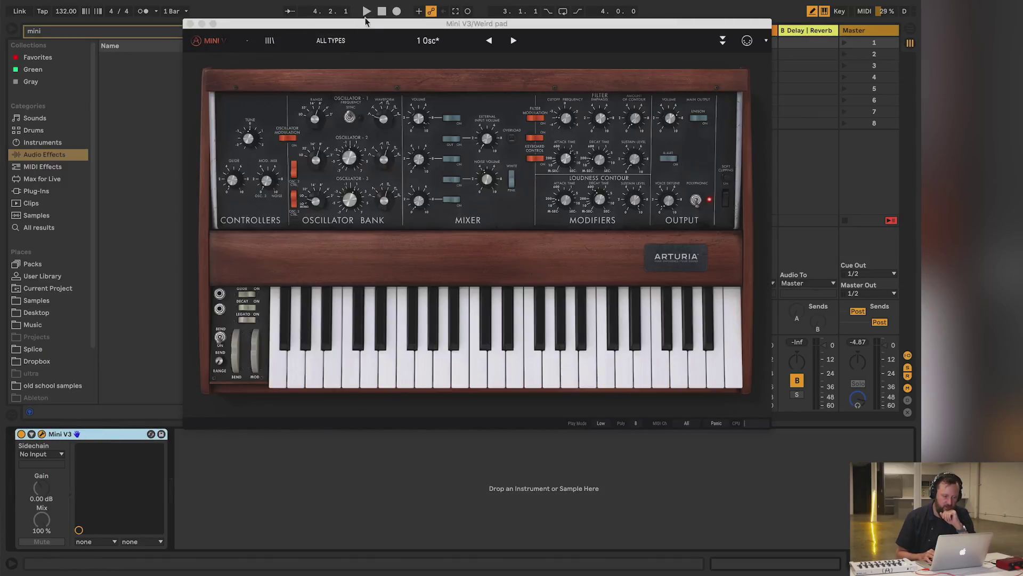
drag(365, 24, 235, 127)
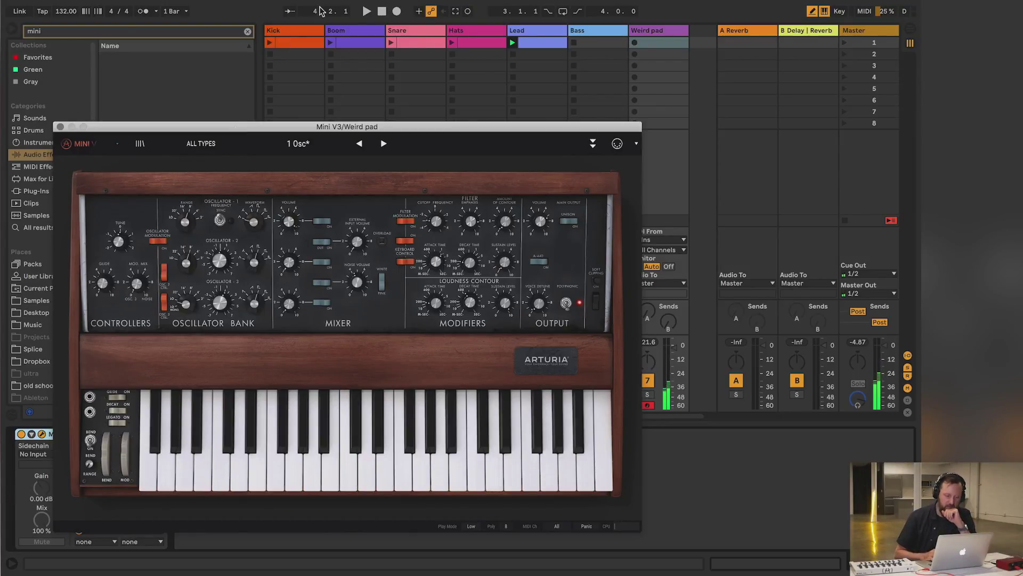
drag(347, 127, 445, 77)
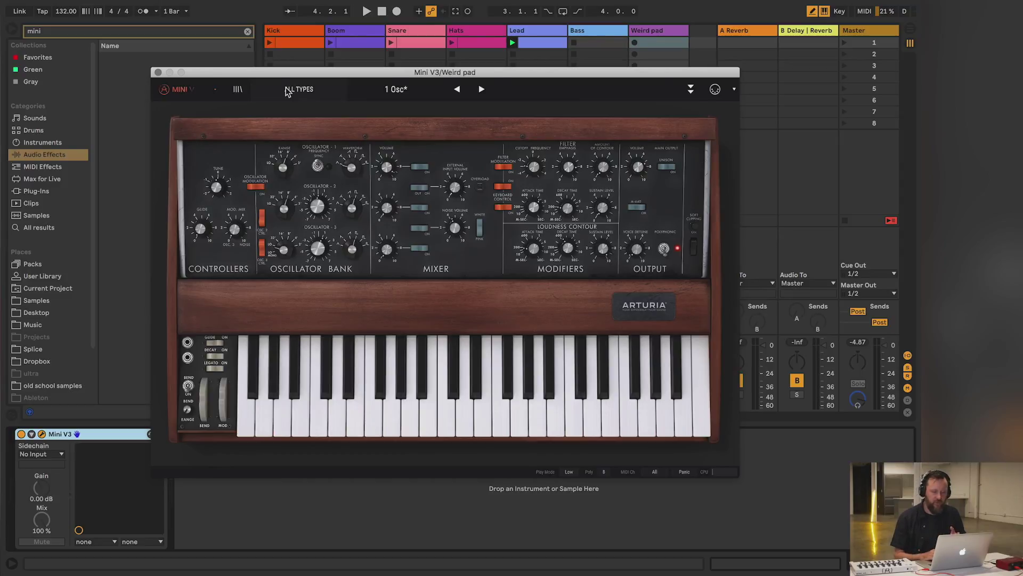
- Expand, collapse and reopen the Weird pad Mini V3's advanced LFO, arpeggiator and modulation panel
click(691, 89)
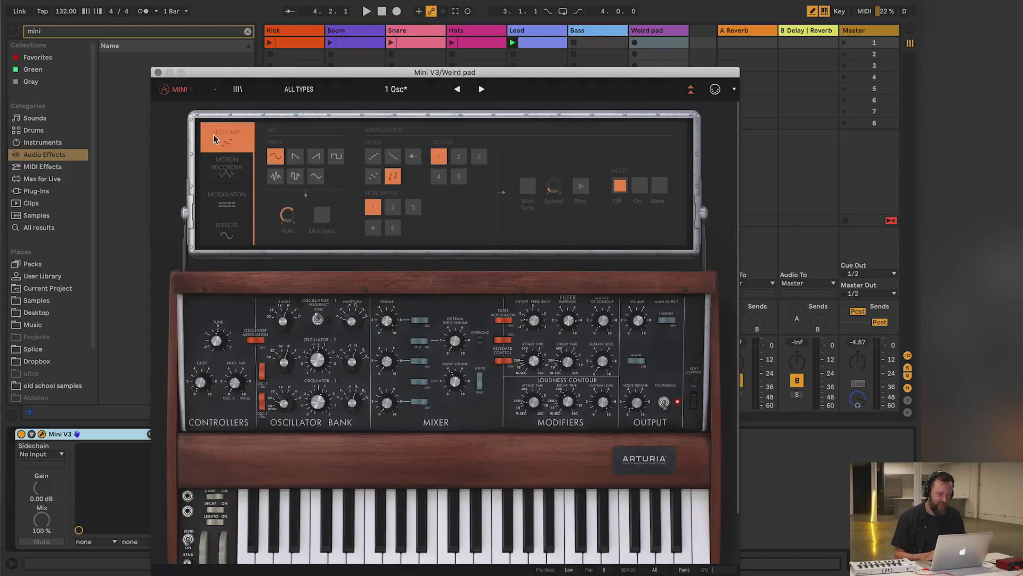
click(691, 91)
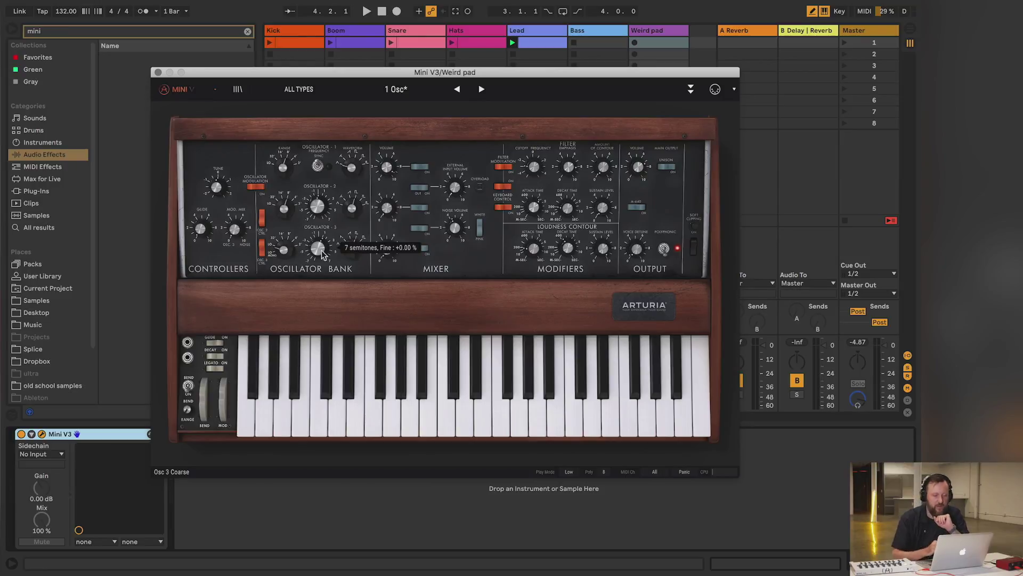
click(690, 91)
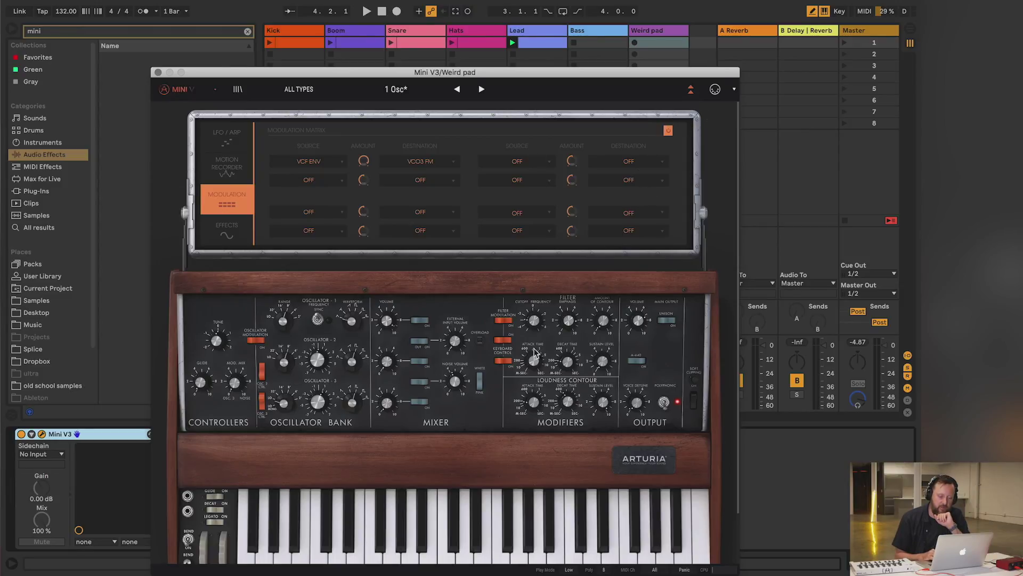
mouse_move(533, 362)
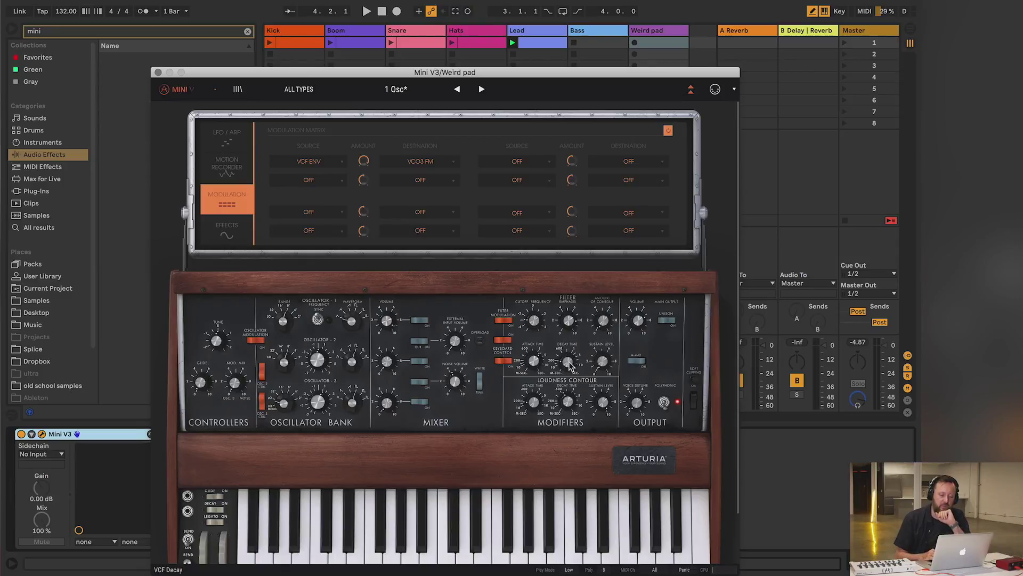
mouse_move(571, 364)
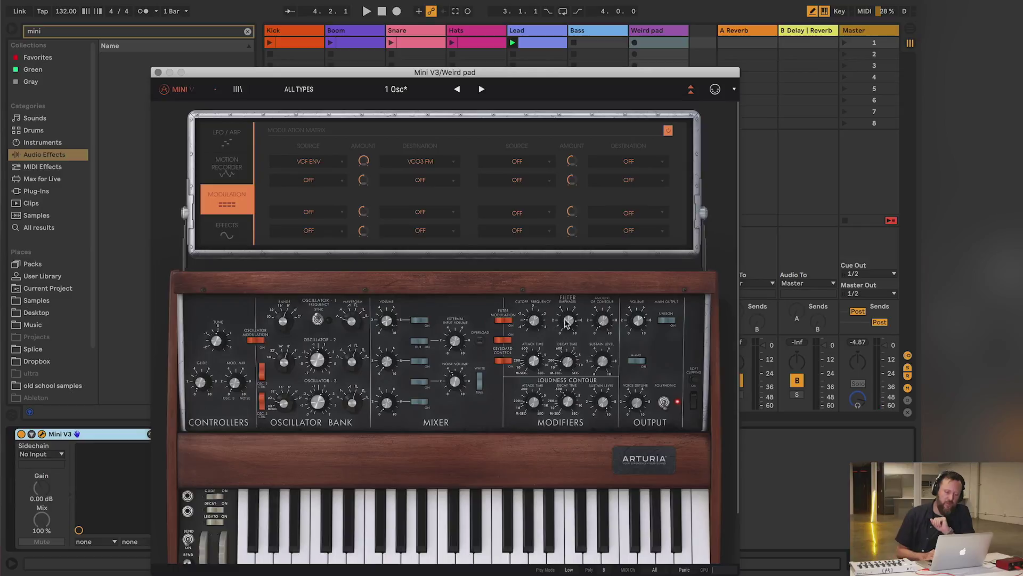
mouse_move(573, 321)
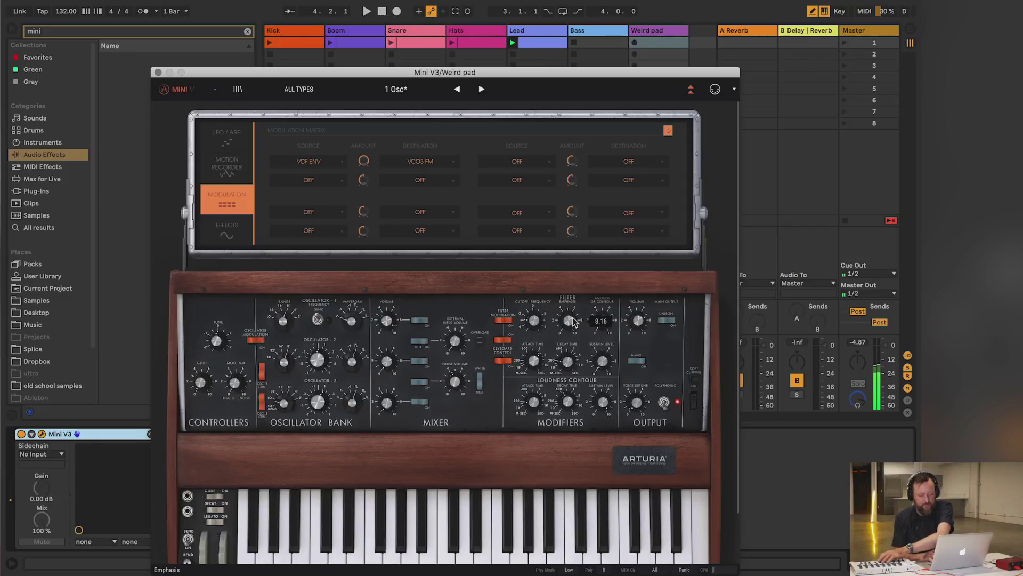
- Lower the Weird pad's filter cutoff to about 177 Hz and close its synth window
drag(536, 309, 535, 320)
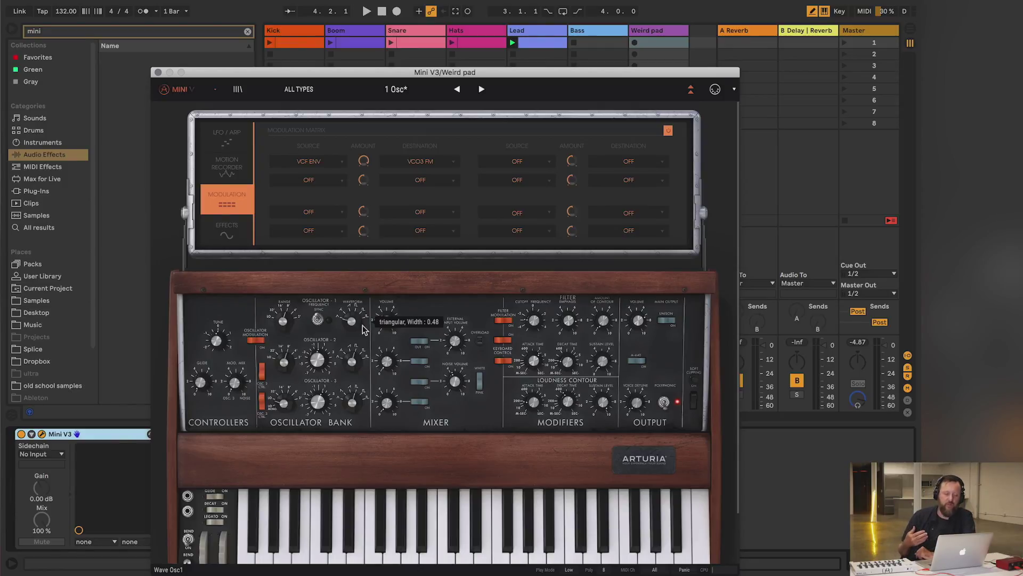
click(157, 72)
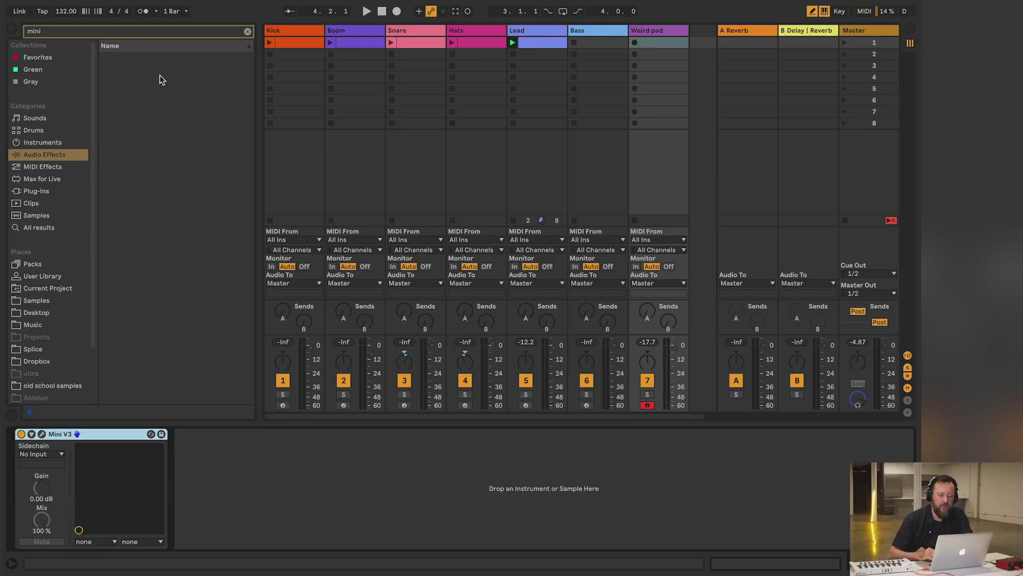
- Launch scene 1 so the groove plays, then select the Bass track
click(844, 44)
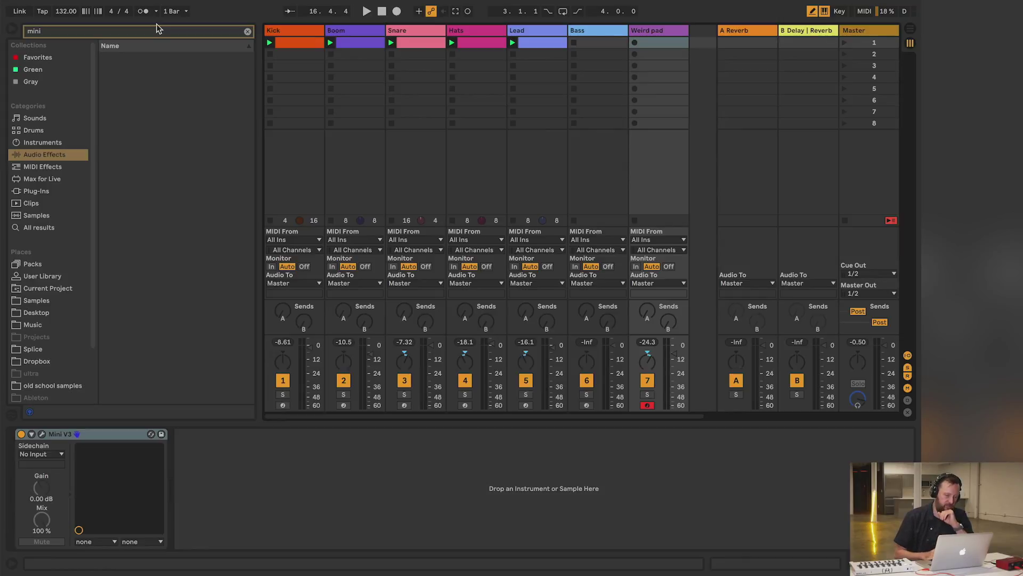
click(601, 42)
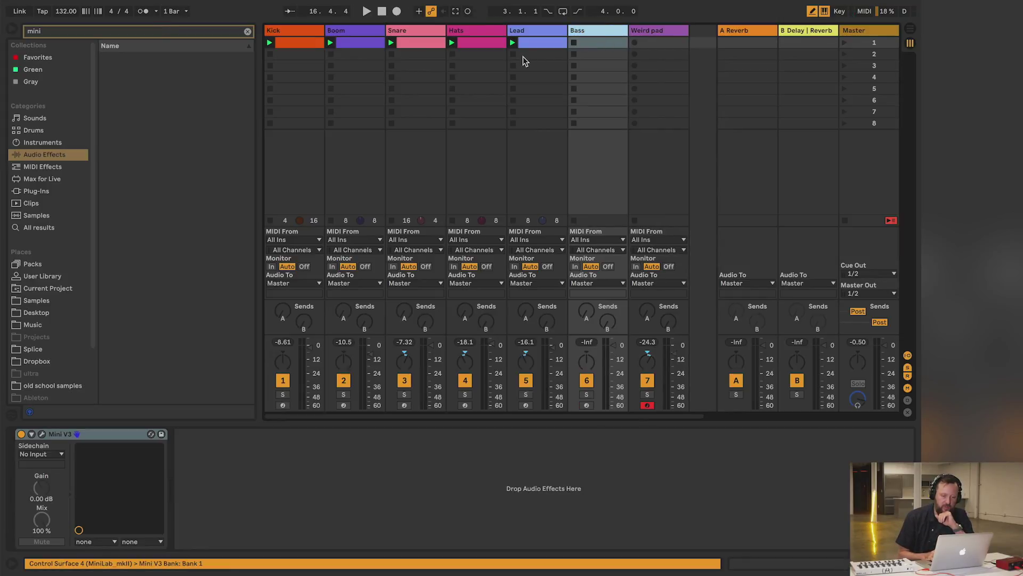
- Load the Template > 1 Osc preset into the Bass Mini V3 and move its window down
click(367, 81)
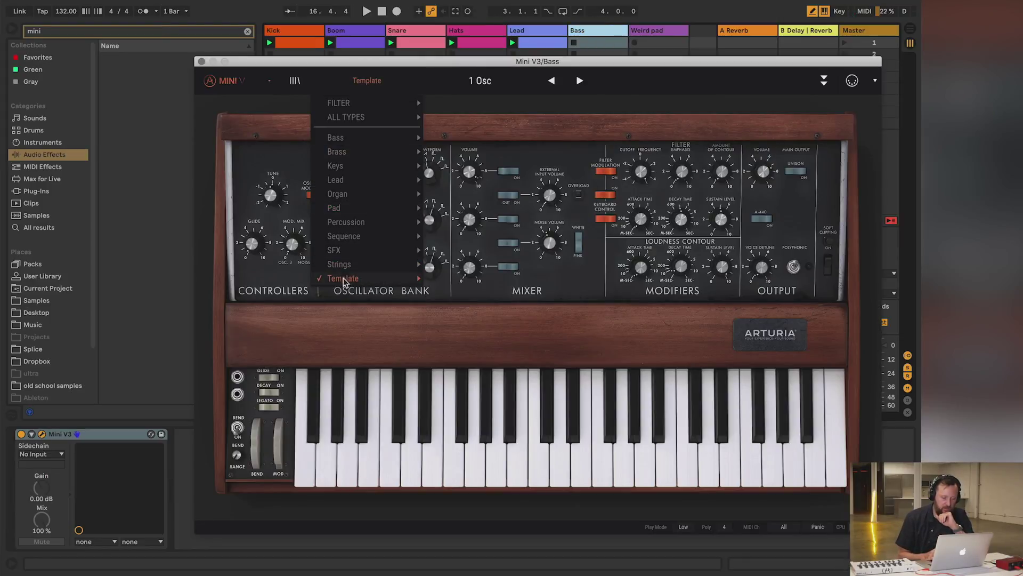
mouse_move(345, 277)
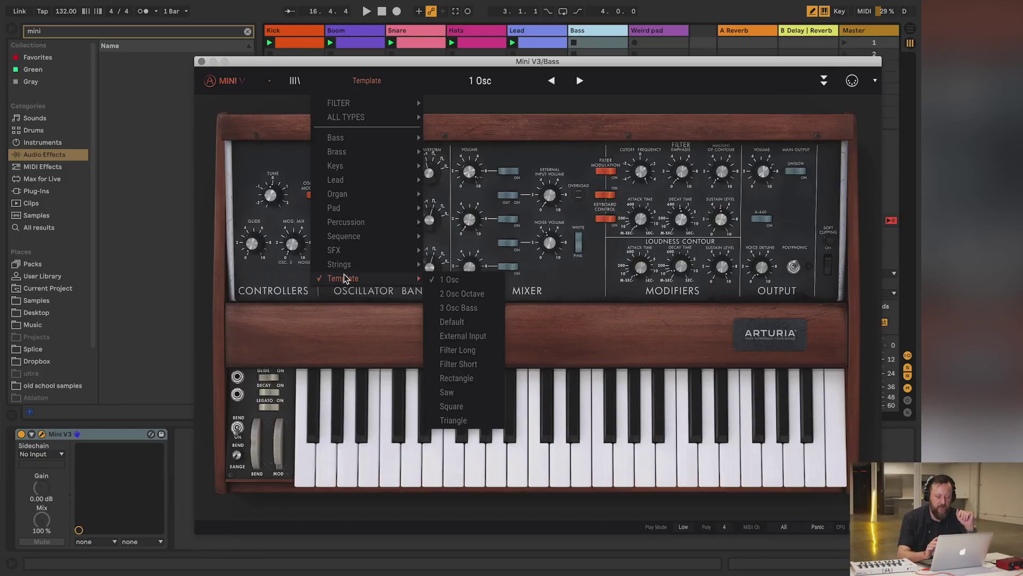
click(461, 282)
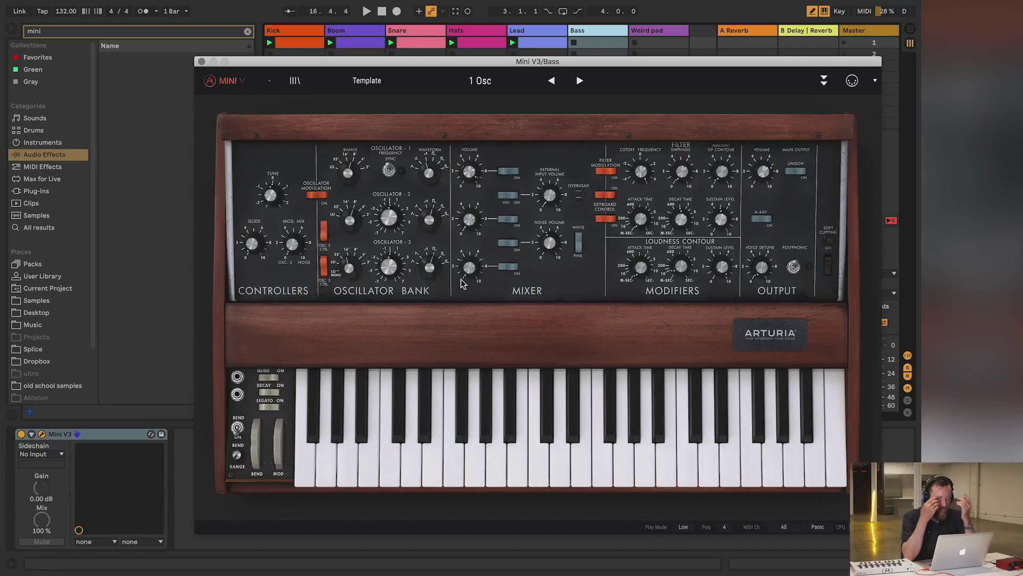
drag(579, 61, 617, 449)
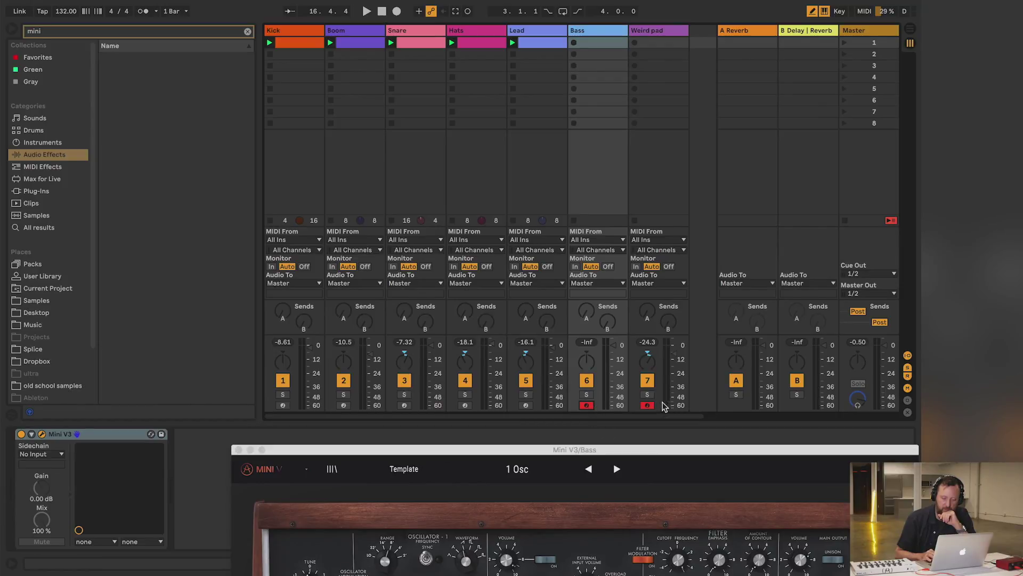
- Move the Bass synth window back over the mixer and open its cutoff to about 4520 Hz
drag(626, 449, 522, 59)
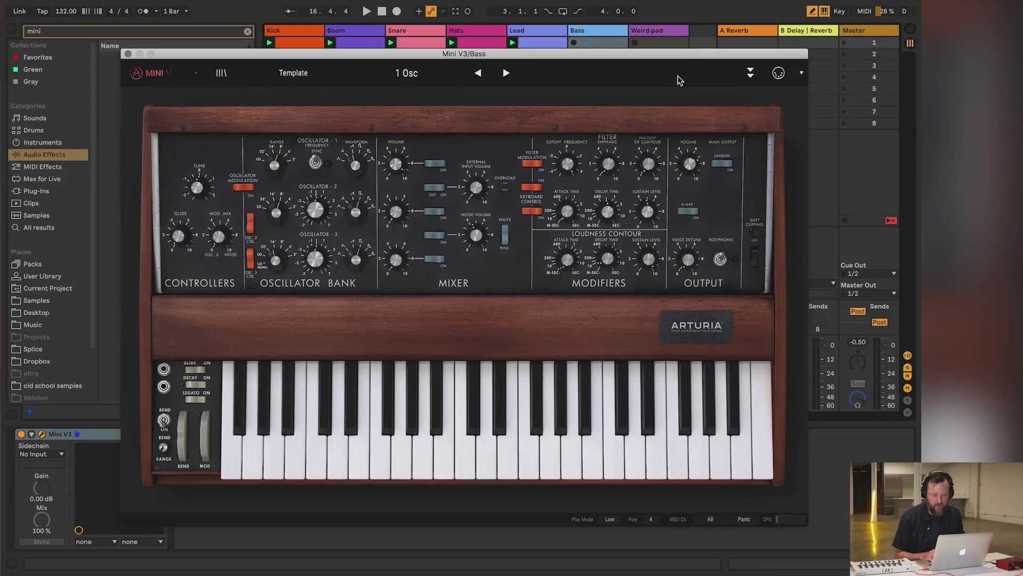
drag(568, 164, 558, 283)
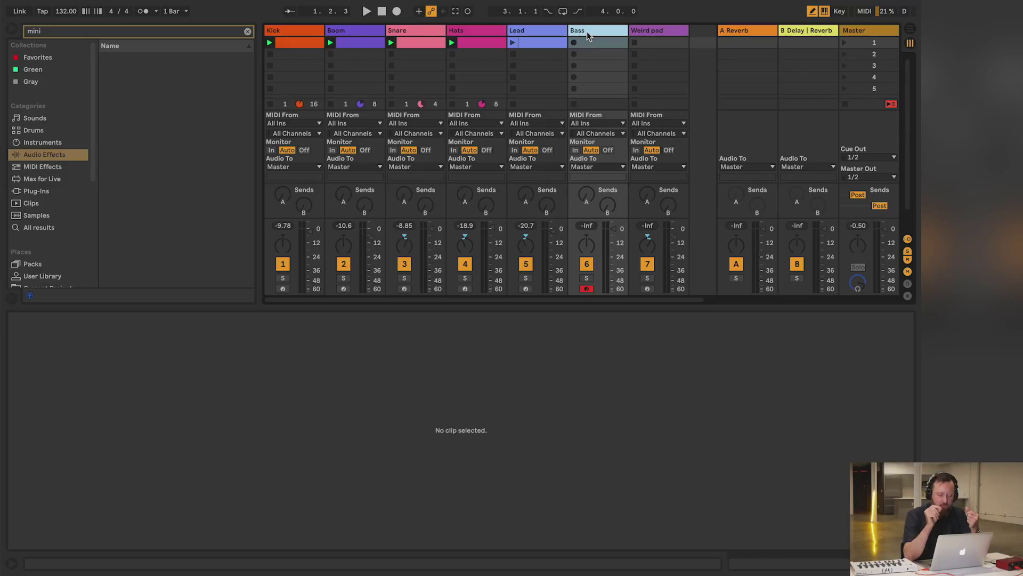
- Record a 4-bar bass clip into the first slot, delete its stray E0 note, and select all notes
key(space)
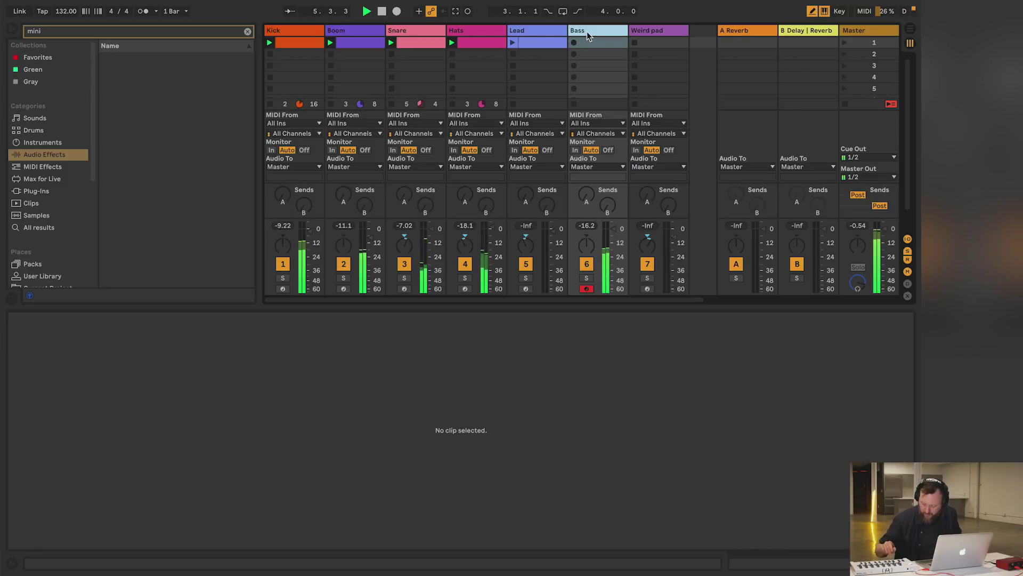
key(super+shift+c)
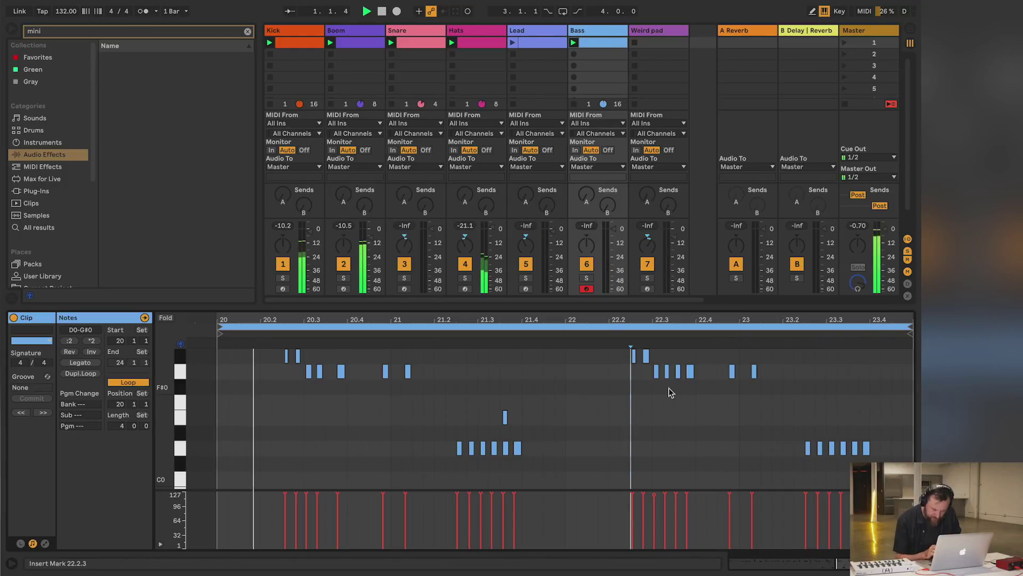
click(505, 417)
key(Delete)
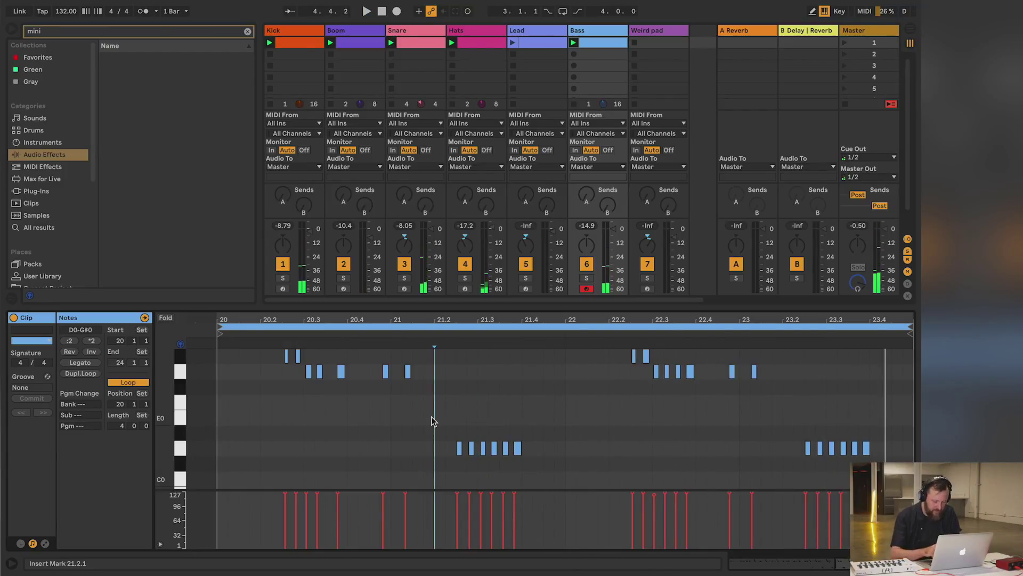
key(ctrl+a)
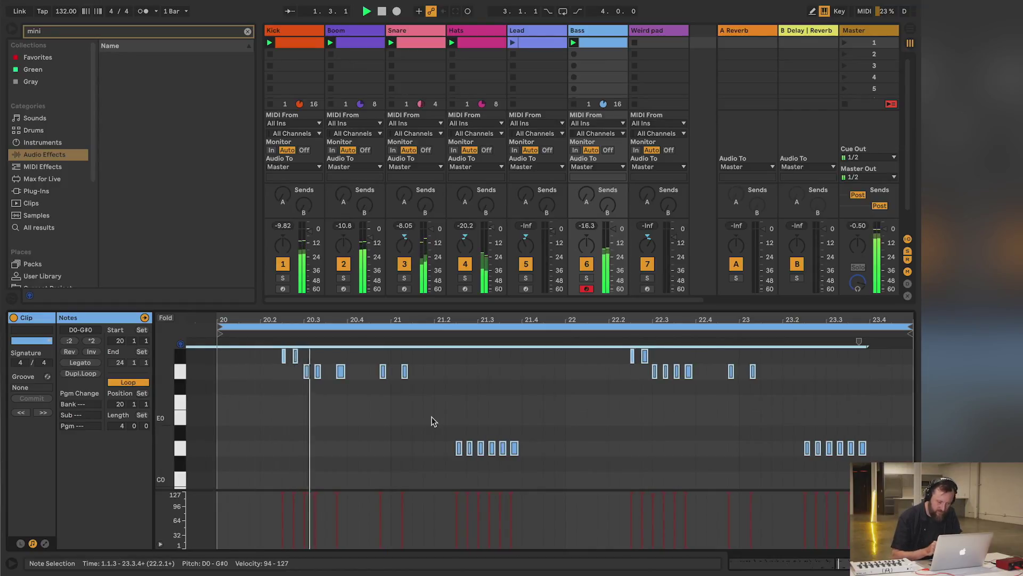
click(431, 416)
key(space)
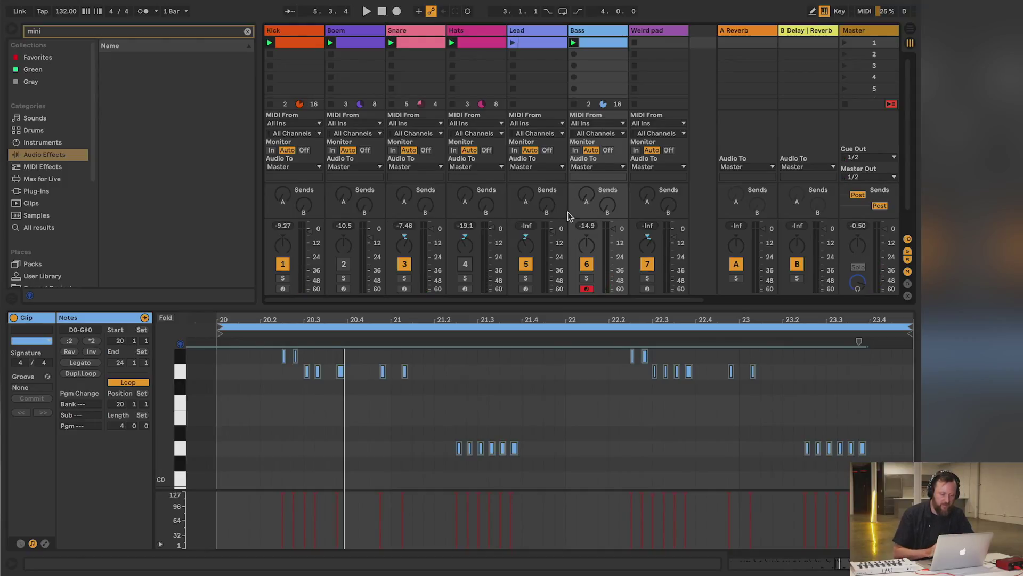
click(592, 31)
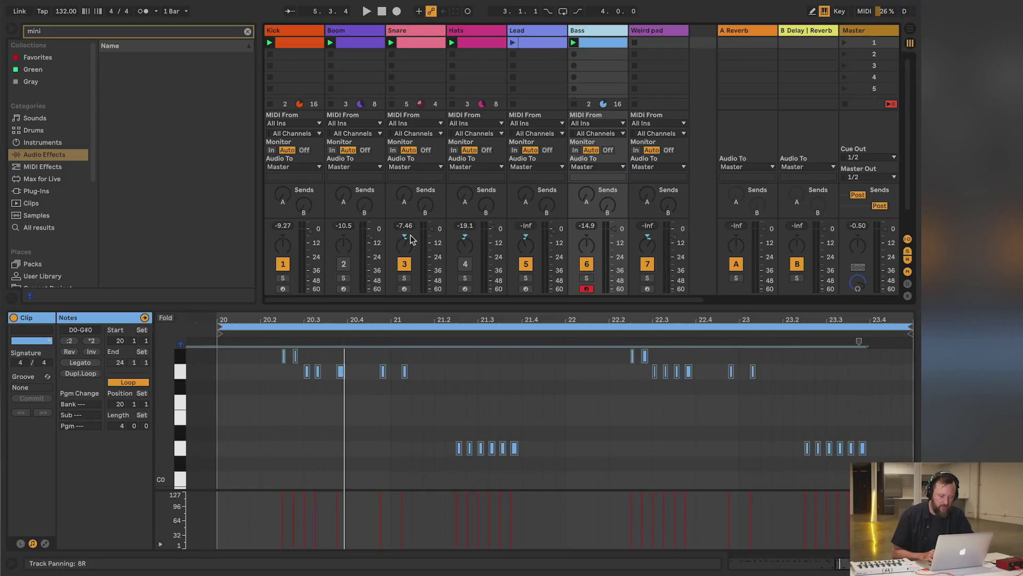
key(space)
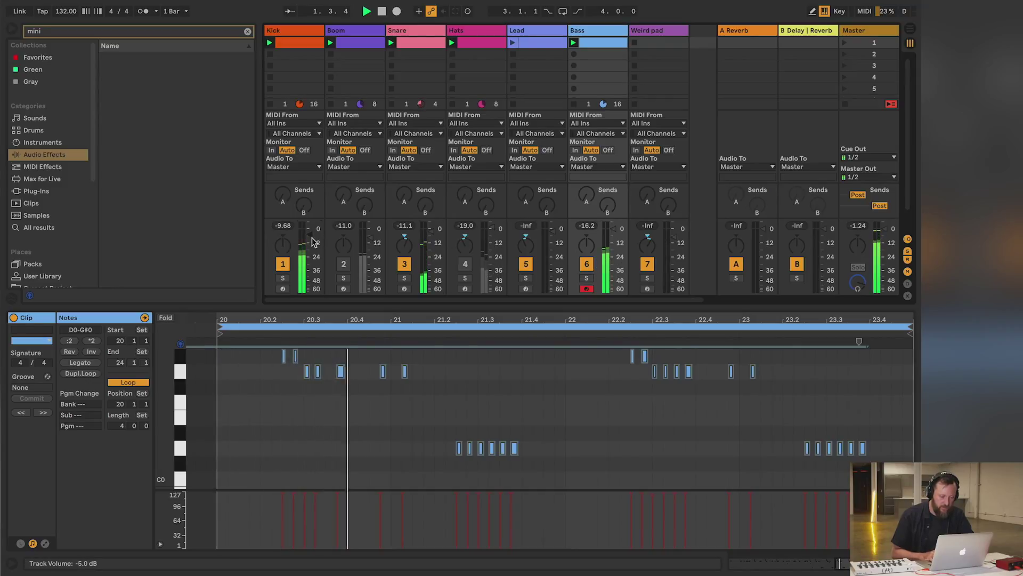
key(space)
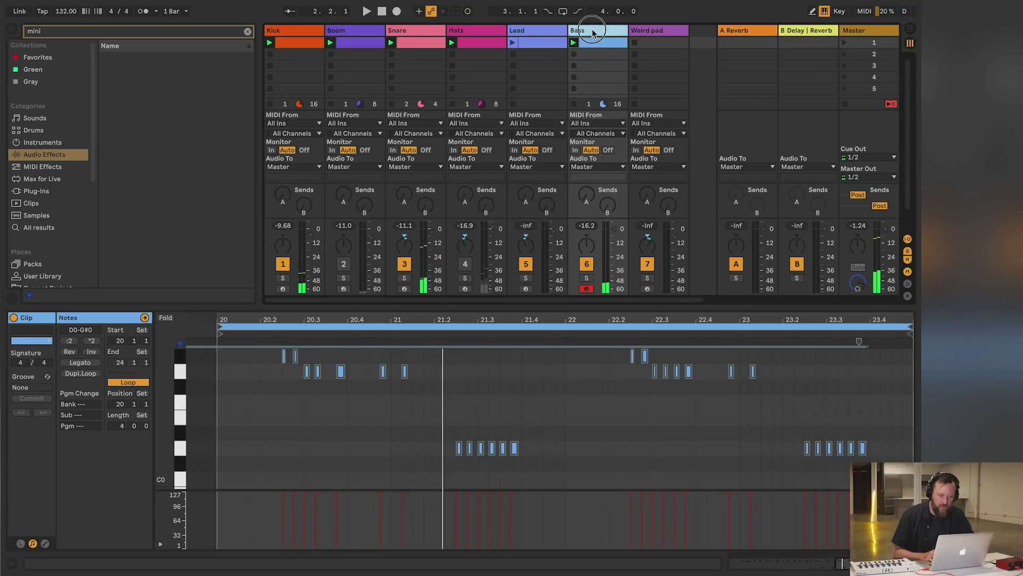
click(593, 33)
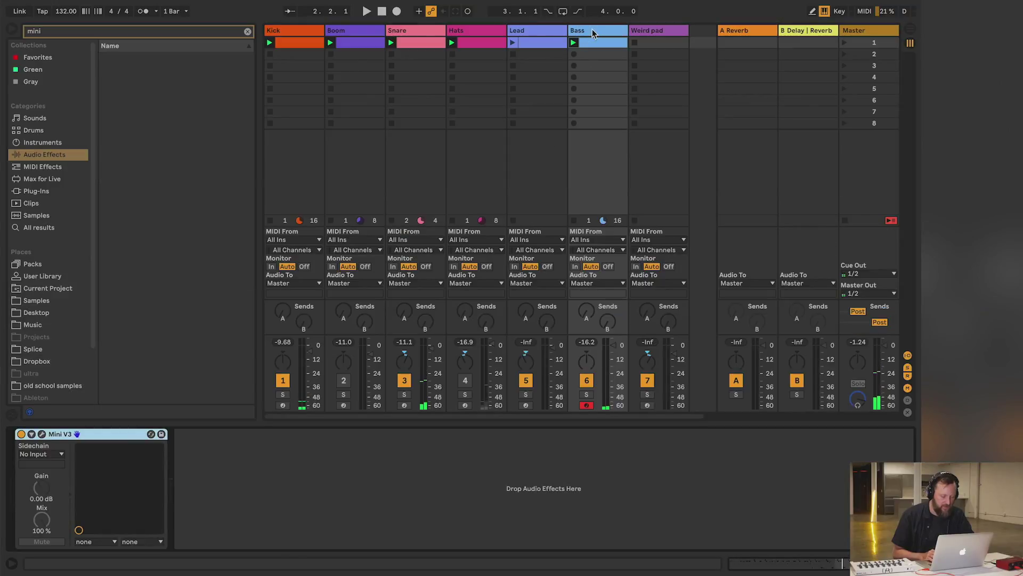
- Open the Bass Mini V3 and lengthen its loudness decay to about 194 ms during playback
click(42, 434)
drag(370, 90, 373, 64)
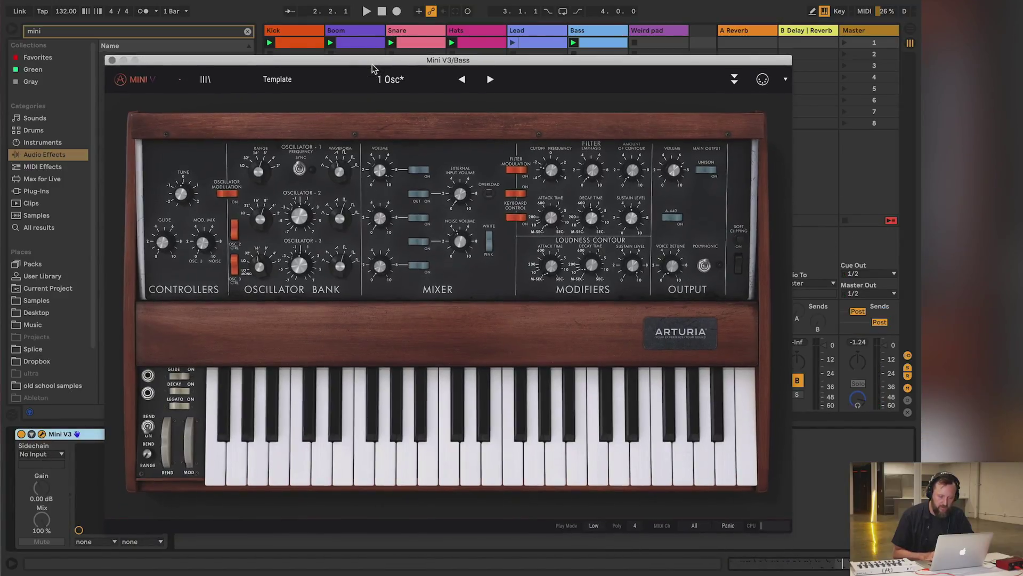
mouse_move(591, 268)
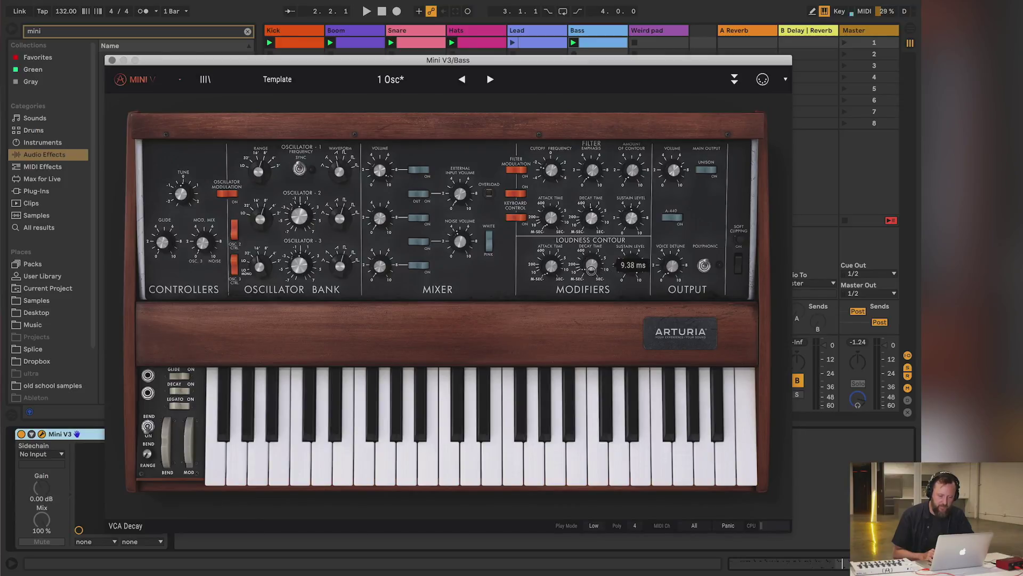
key(space)
drag(592, 268, 591, 246)
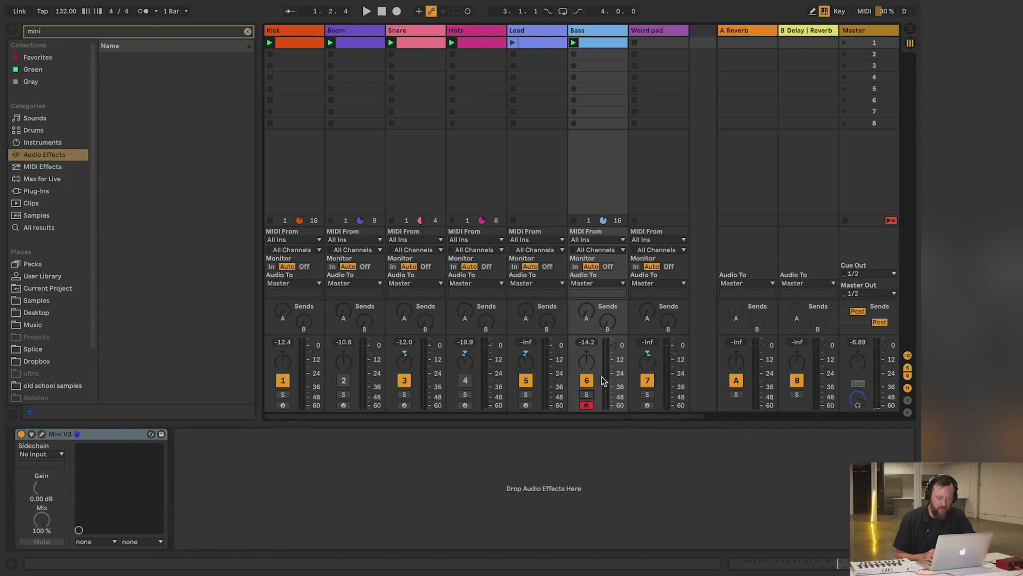
key(space)
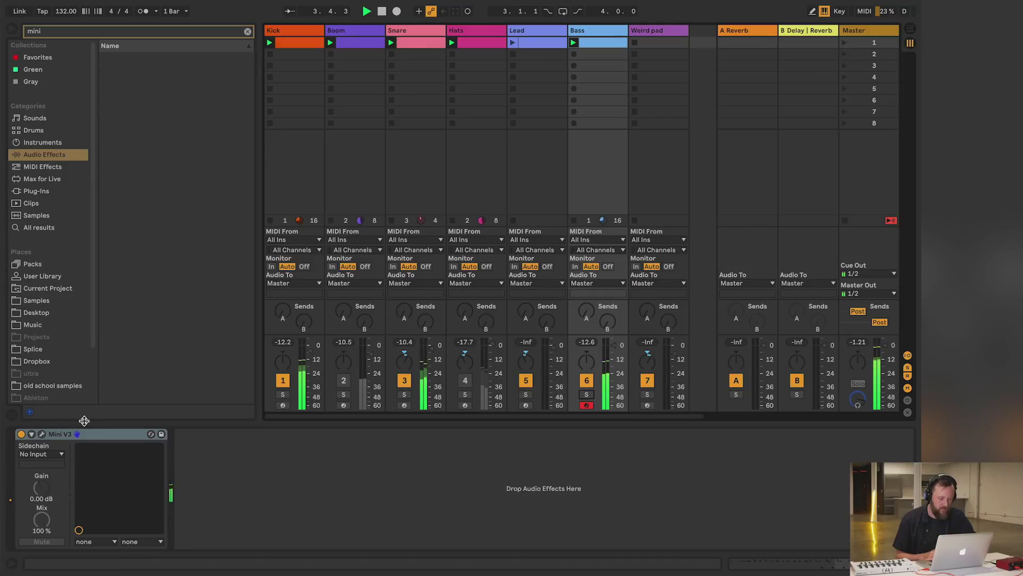
click(42, 434)
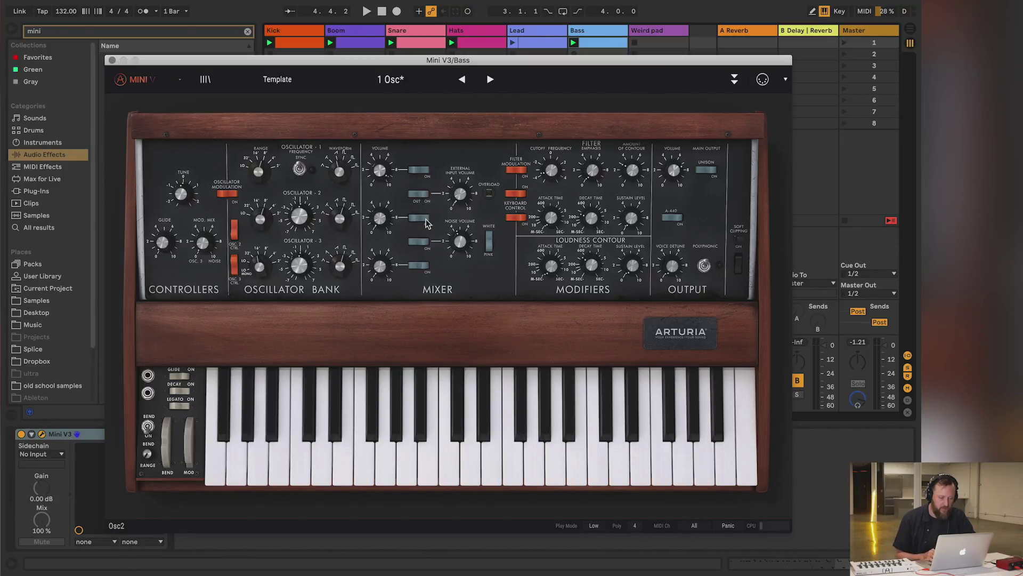
- Push the Bass oscillator 2 volume up, then settle it at about 10.4 dB while playing
mouse_move(337, 227)
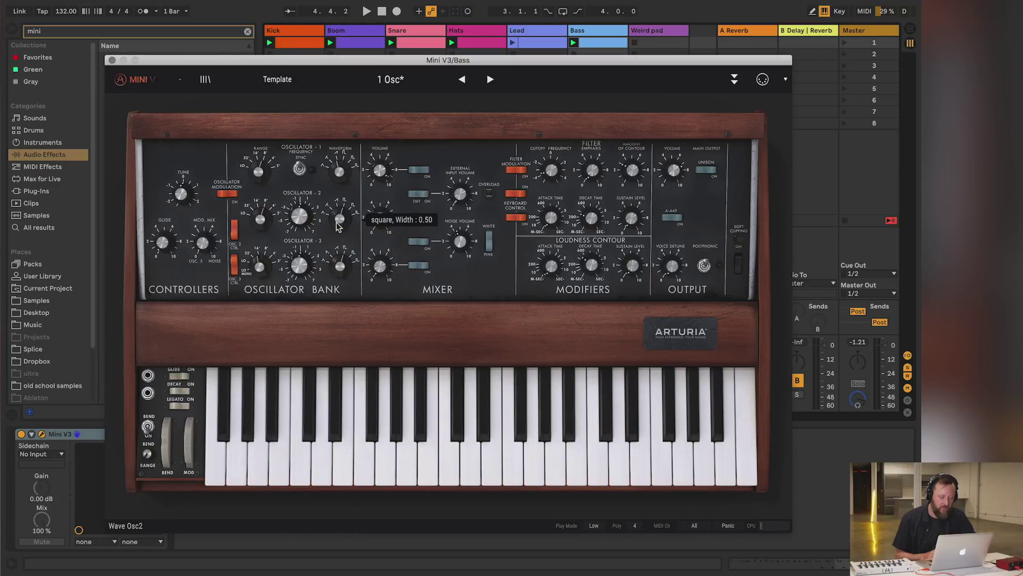
key(space)
drag(384, 226, 403, 68)
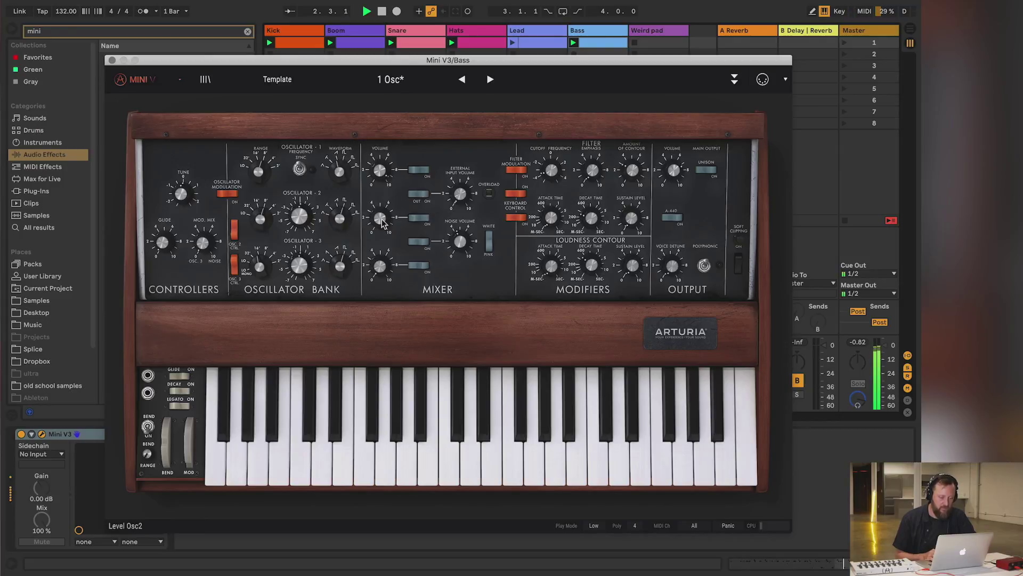
mouse_move(381, 222)
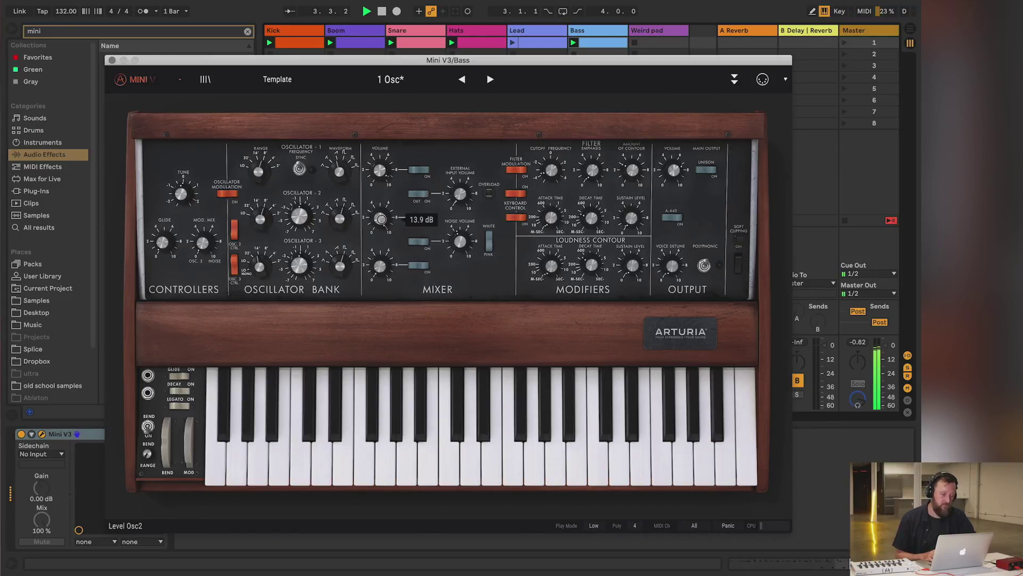
drag(382, 222, 382, 261)
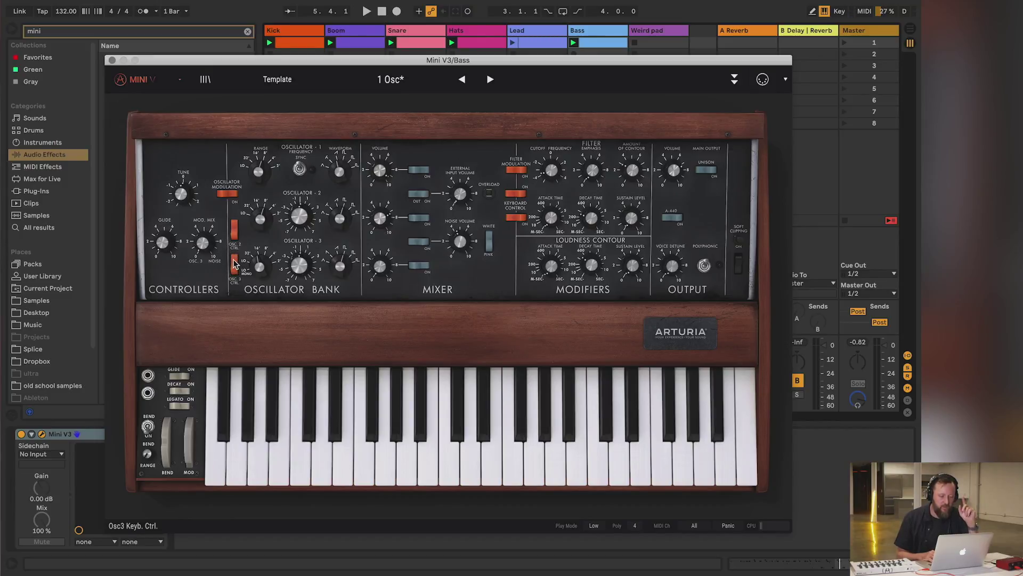
key(space)
- Set oscillator 3's range to 8' and raise its mixer level to 6.1 dB
drag(259, 267, 264, 233)
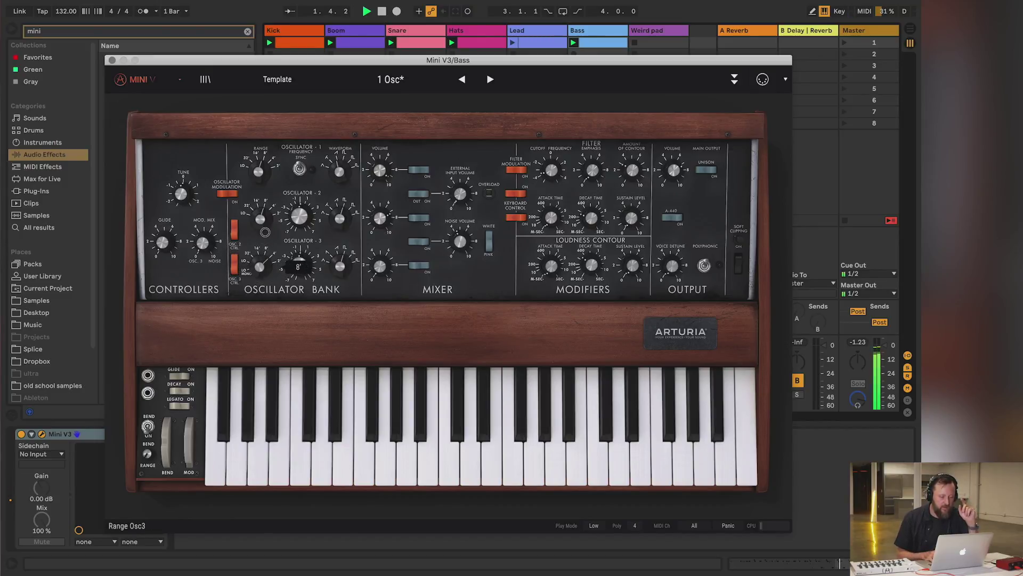
drag(380, 267, 397, 137)
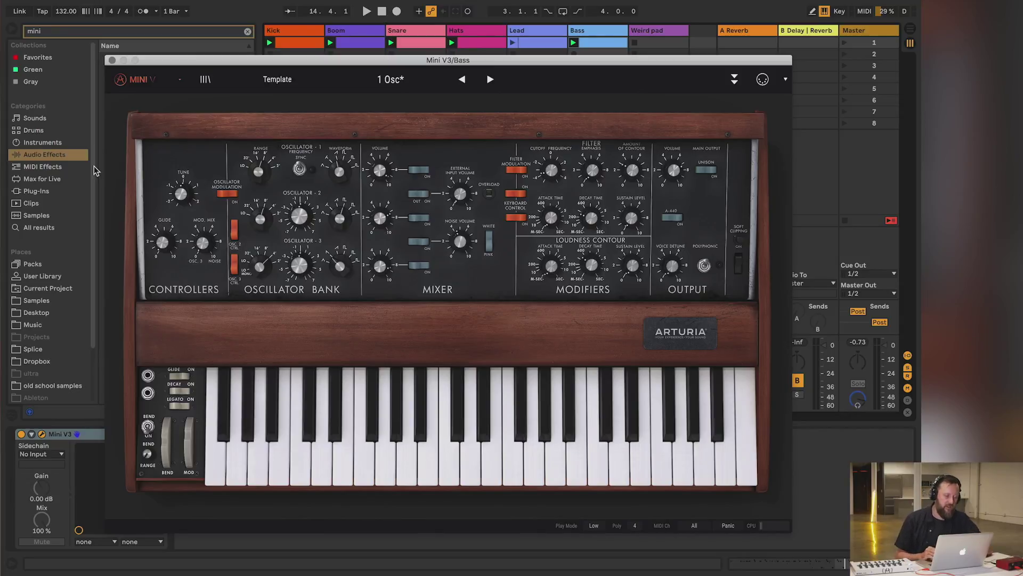
- Solo the Bass track and reopen its Mini V3 editor with the groove playing
click(111, 60)
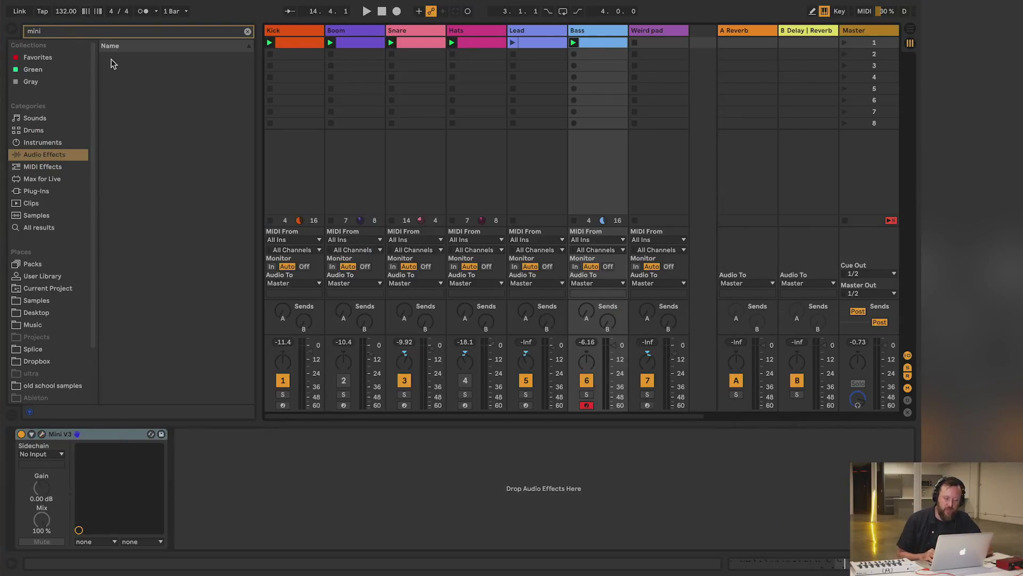
click(587, 395)
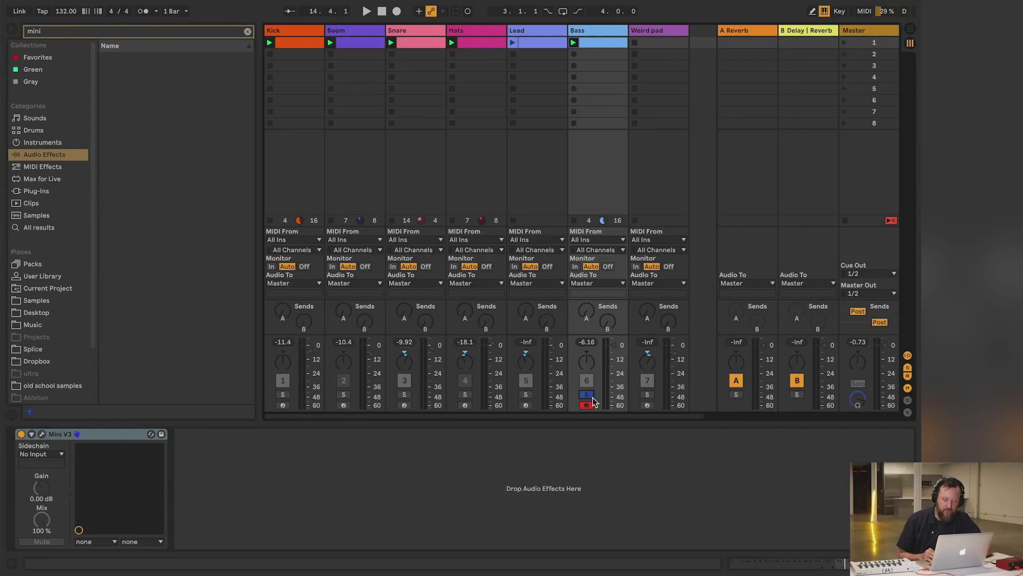
click(42, 433)
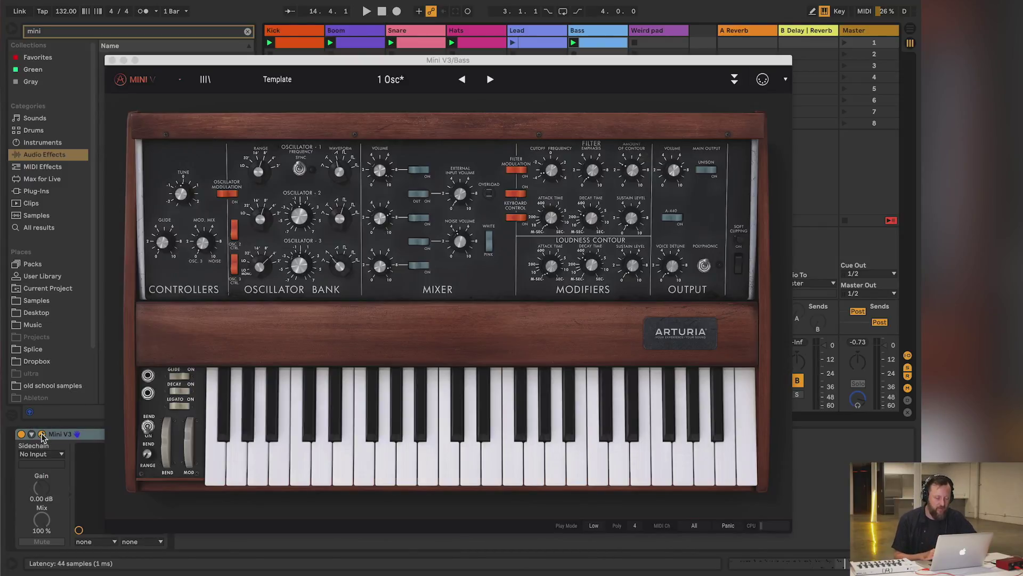
key(space)
- Raise the cutoff to about 1390 Hz, tune oscillator 3 to 0 semitones, and sweep the mod wheel
drag(550, 160, 579, 79)
drag(304, 246, 304, 266)
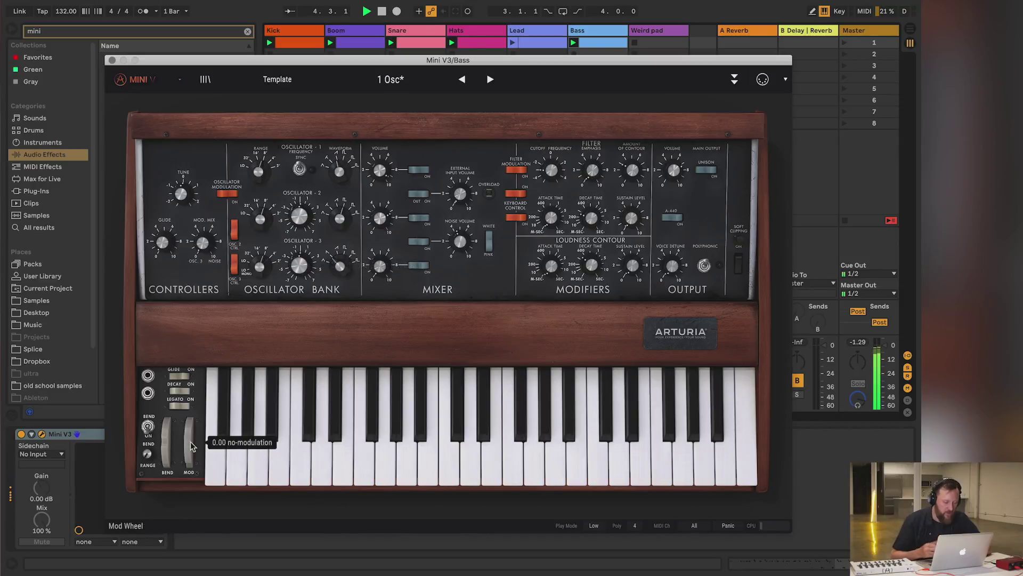
drag(190, 442, 186, 356)
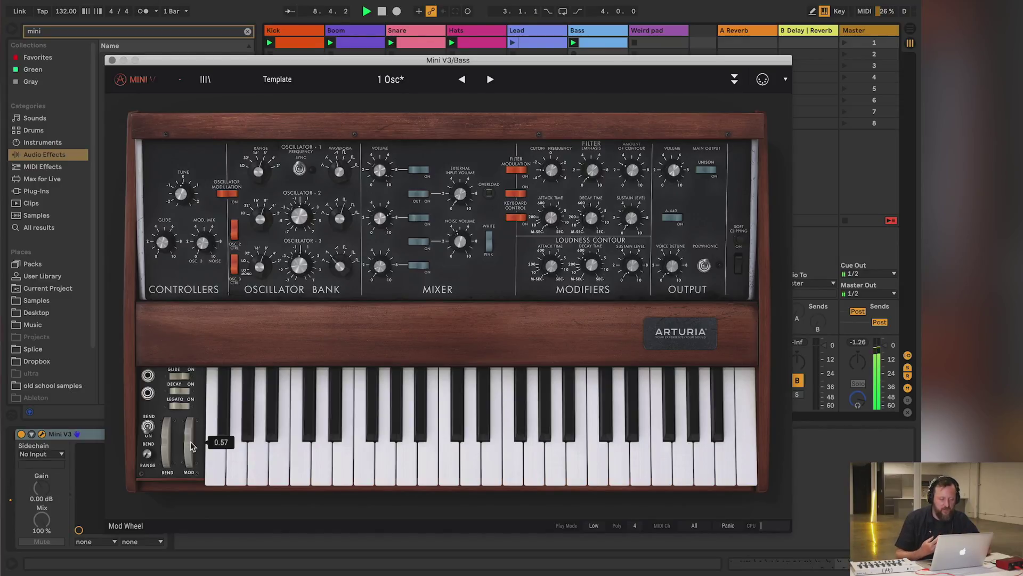
drag(192, 447, 199, 373)
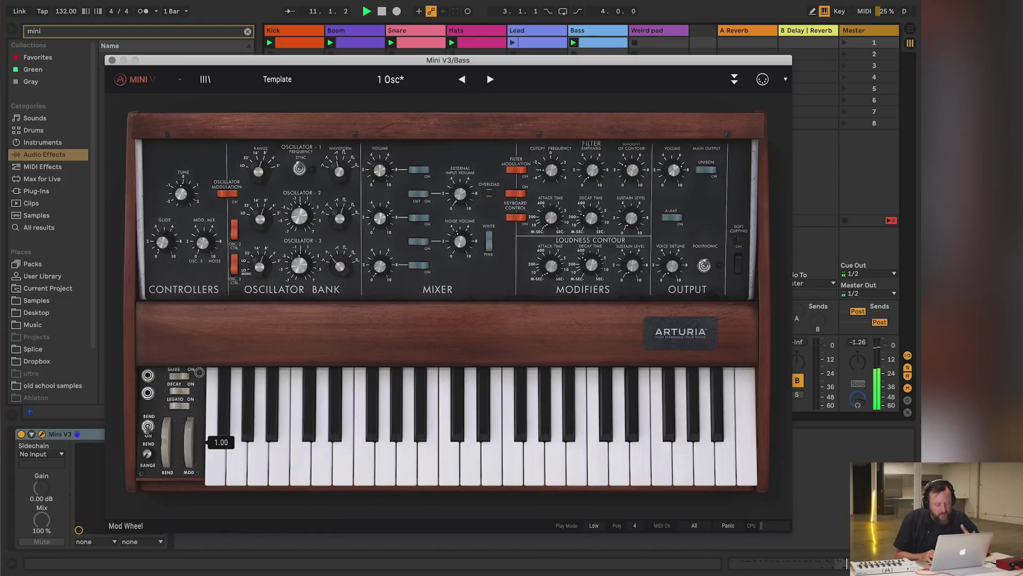
drag(198, 372, 192, 446)
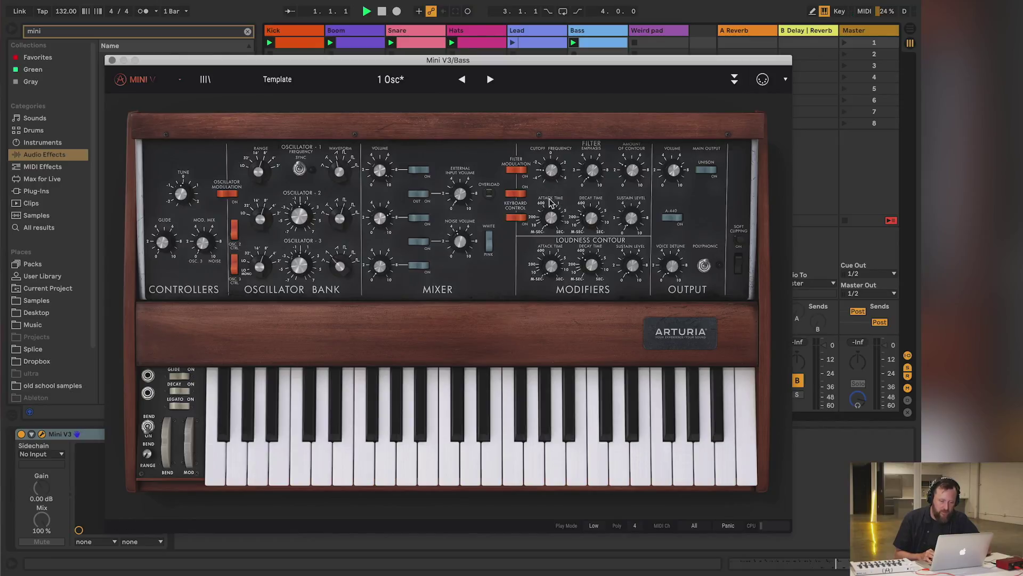
- During playback, sweep the bass cutoff up to about 3004 Hz and the mod wheel between 0.64 and 0.81
key(space)
drag(552, 176, 561, 120)
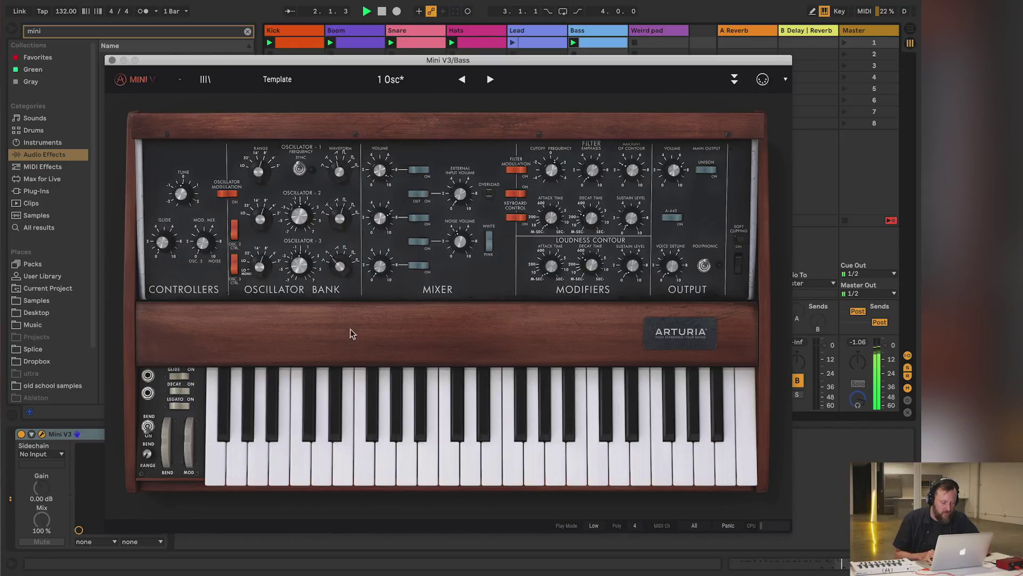
drag(189, 447, 197, 354)
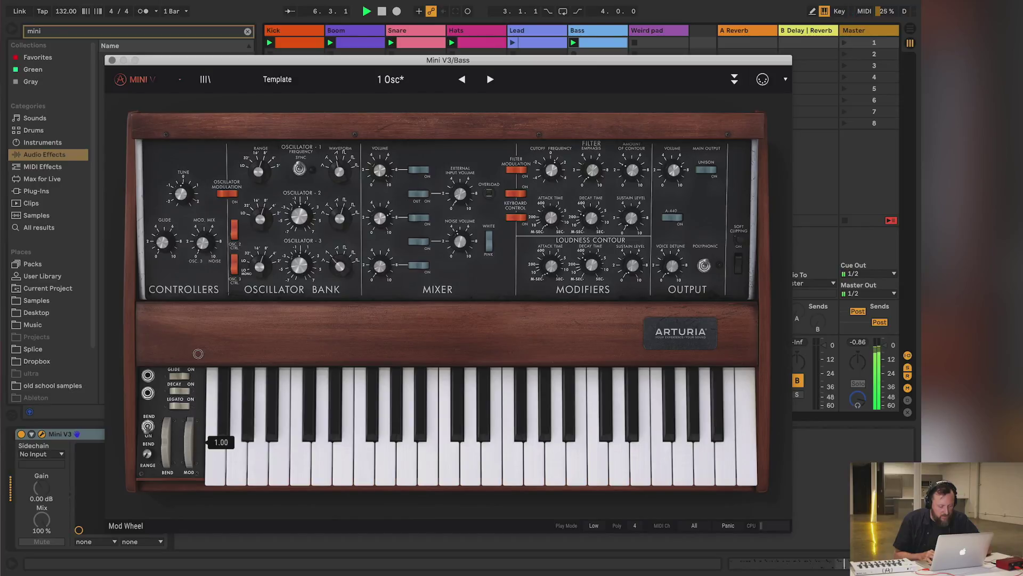
mouse_move(552, 167)
mouse_down()
mouse_move(553, 149)
mouse_move(554, 176)
mouse_up()
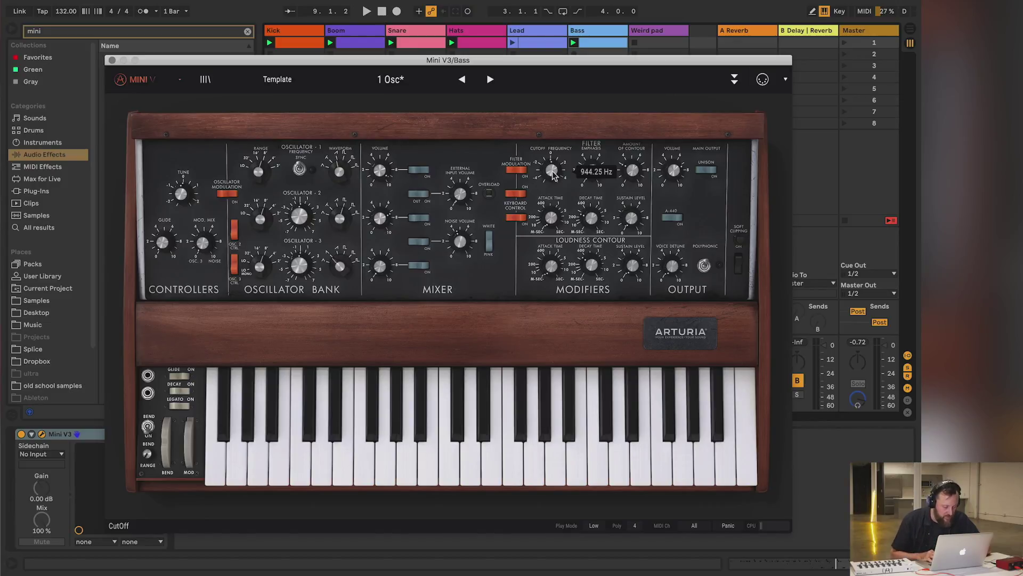
drag(553, 176, 554, 177)
drag(189, 441, 189, 488)
- Drop the cutoff through 393 Hz, raise modulation to 0.94, and settle the cutoff at about 540 Hz
drag(552, 171, 552, 223)
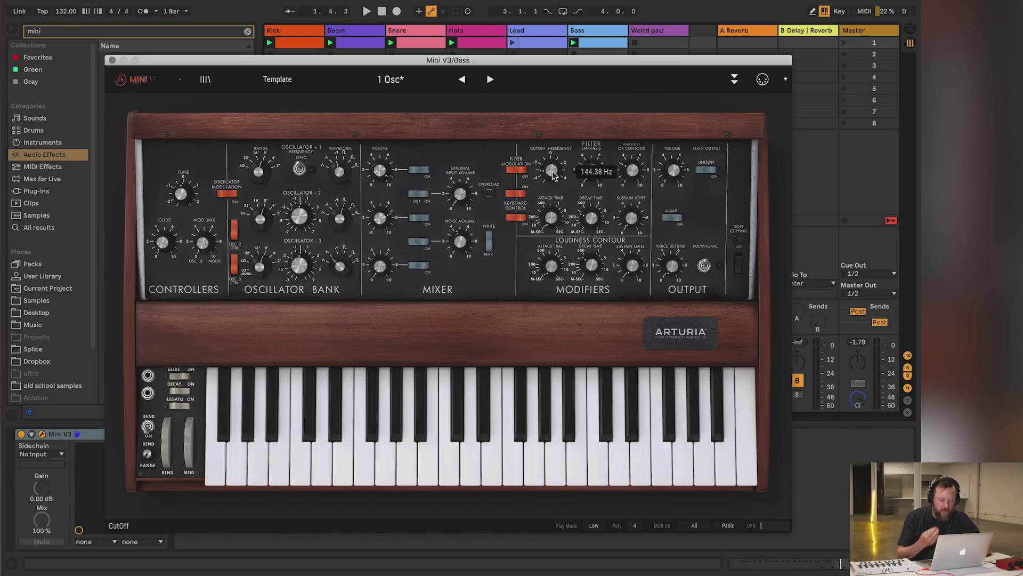
drag(552, 176, 552, 176)
click(189, 436)
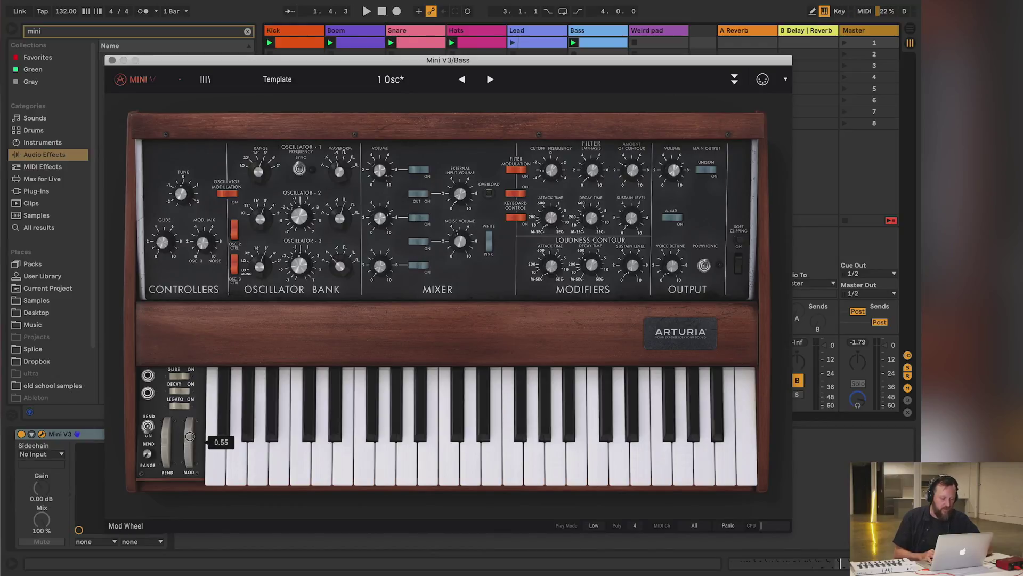
drag(189, 436, 197, 371)
key(space)
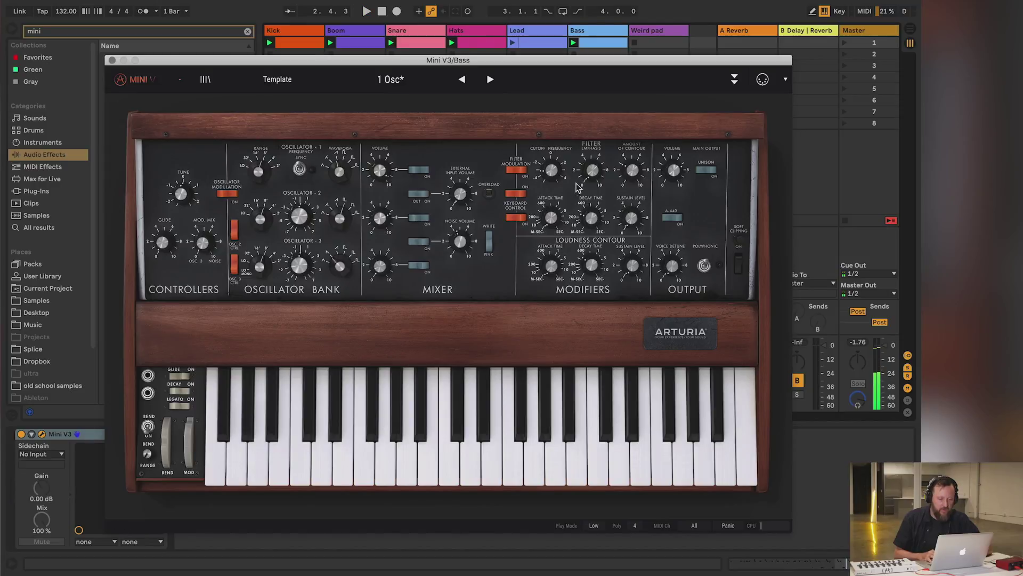
mouse_move(552, 172)
mouse_down()
mouse_move(555, 142)
mouse_move(552, 176)
mouse_up()
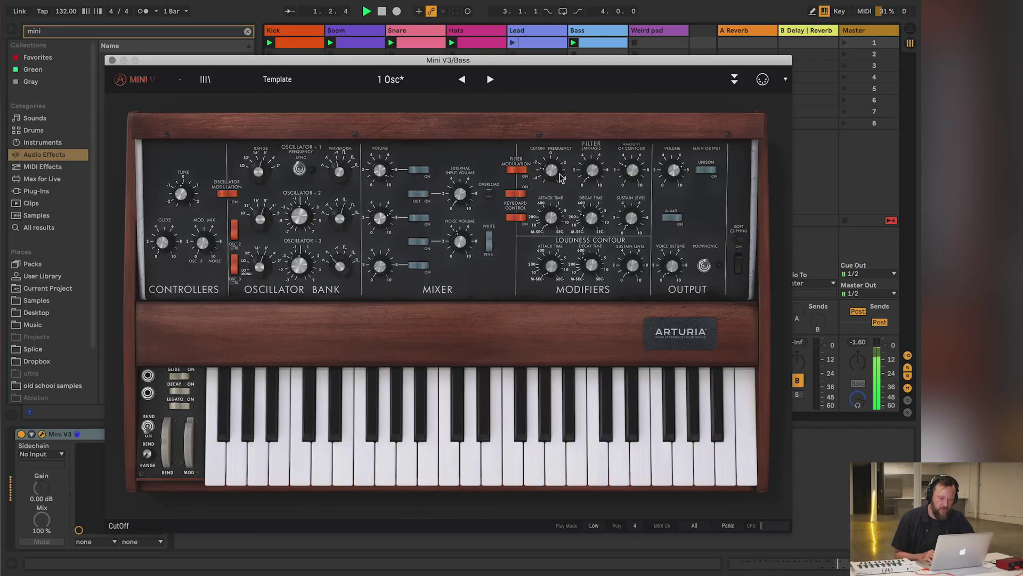
- Sweep the Bass Mini V3 filter cutoff down to about 186 Hz, stop playback, and close its window
drag(559, 178, 559, 138)
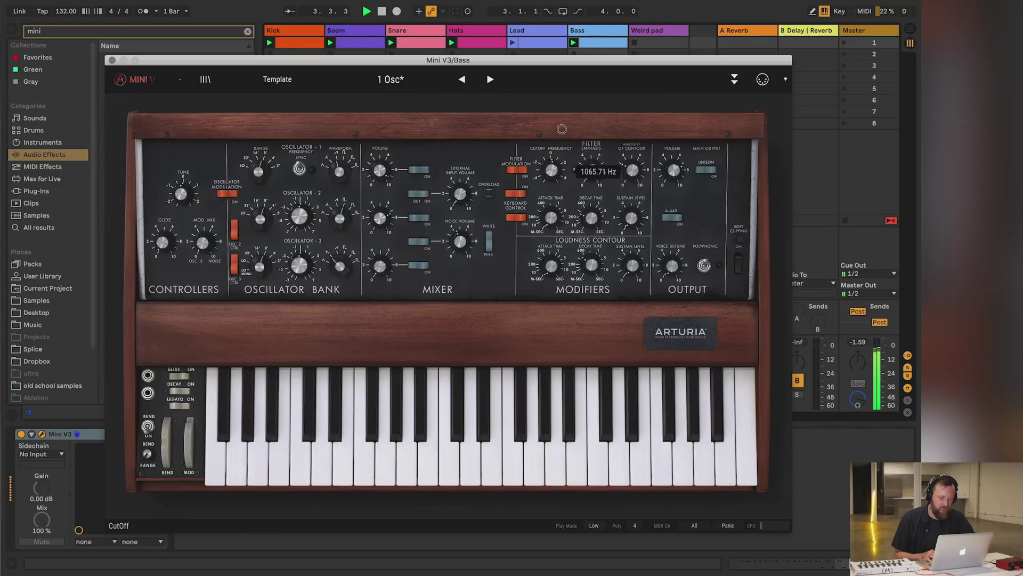
drag(562, 129, 561, 175)
key(space)
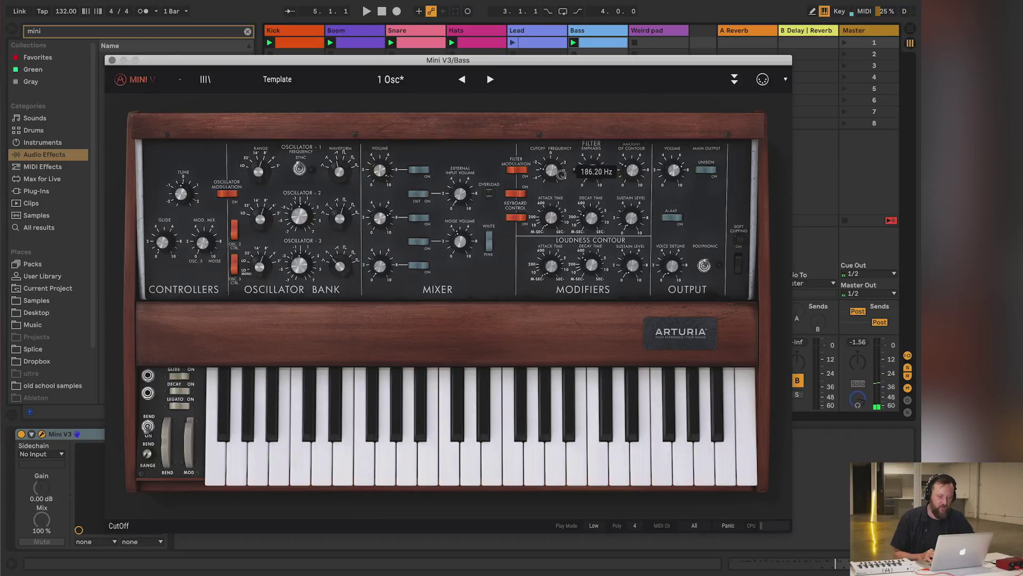
click(42, 434)
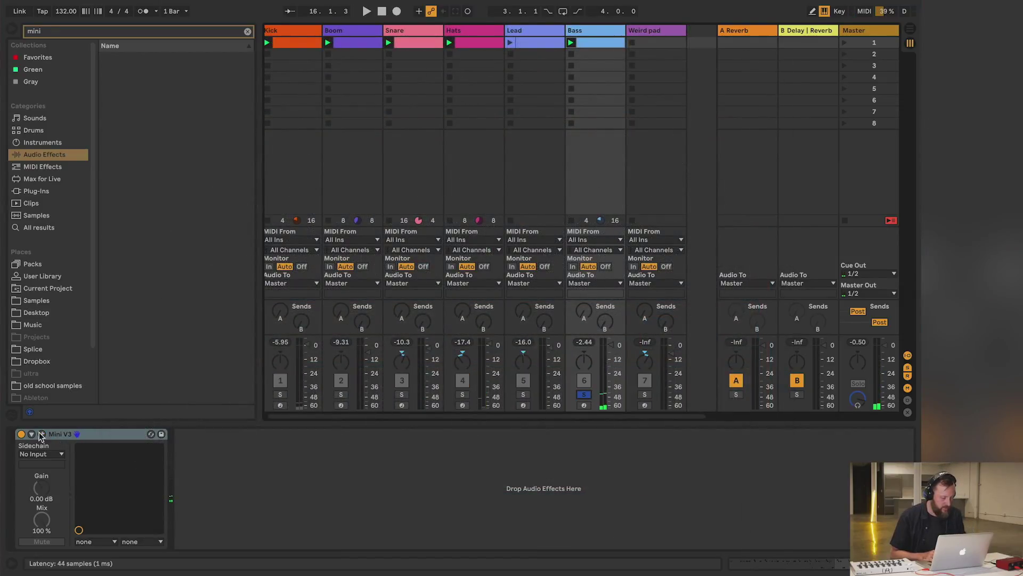
- With the groove playing, lower the Bass Mini V3 chorus Dry/Wet to about 21%
click(42, 434)
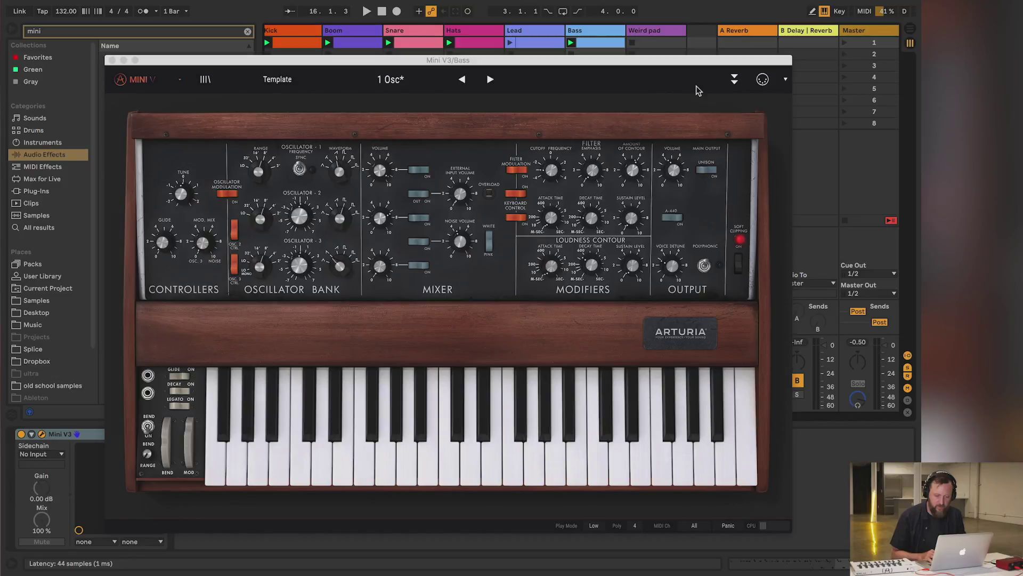
click(734, 80)
key(space)
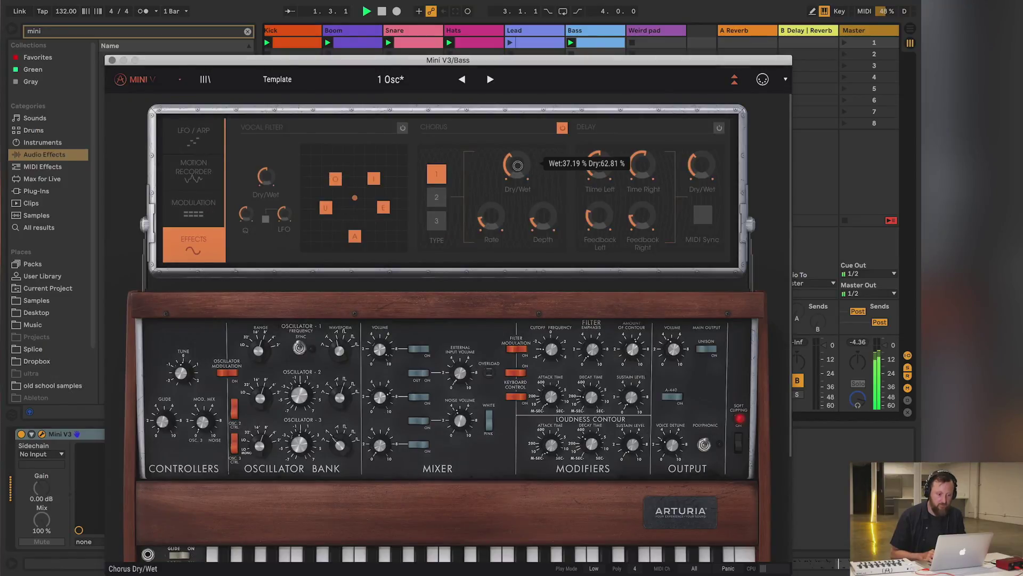
mouse_move(518, 166)
mouse_down()
mouse_move(517, 190)
mouse_move(523, 115)
mouse_move(519, 168)
mouse_up()
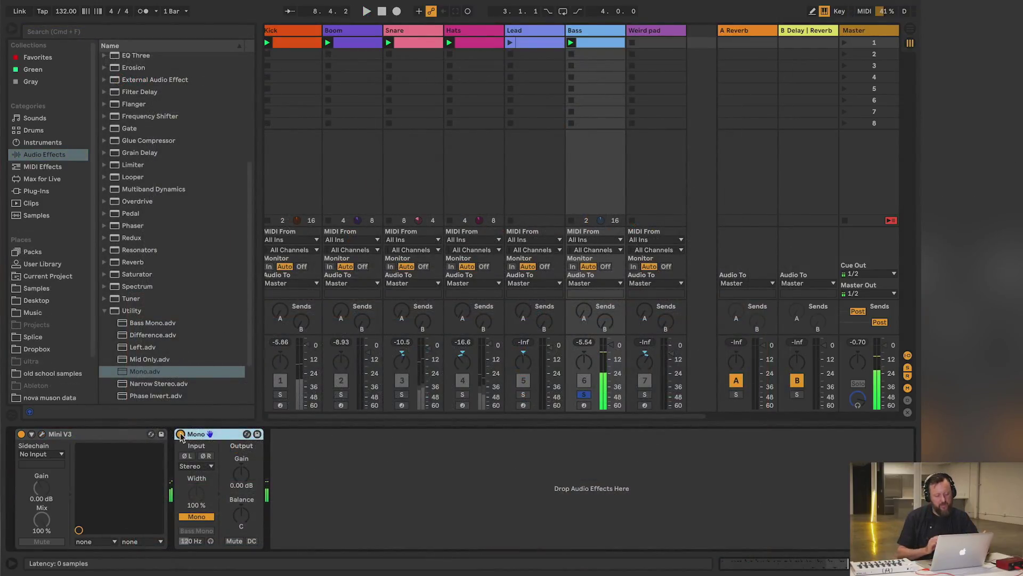
- Bypass the Mono utility on the Bass track, then delete it, leaving only Mini V3
click(181, 434)
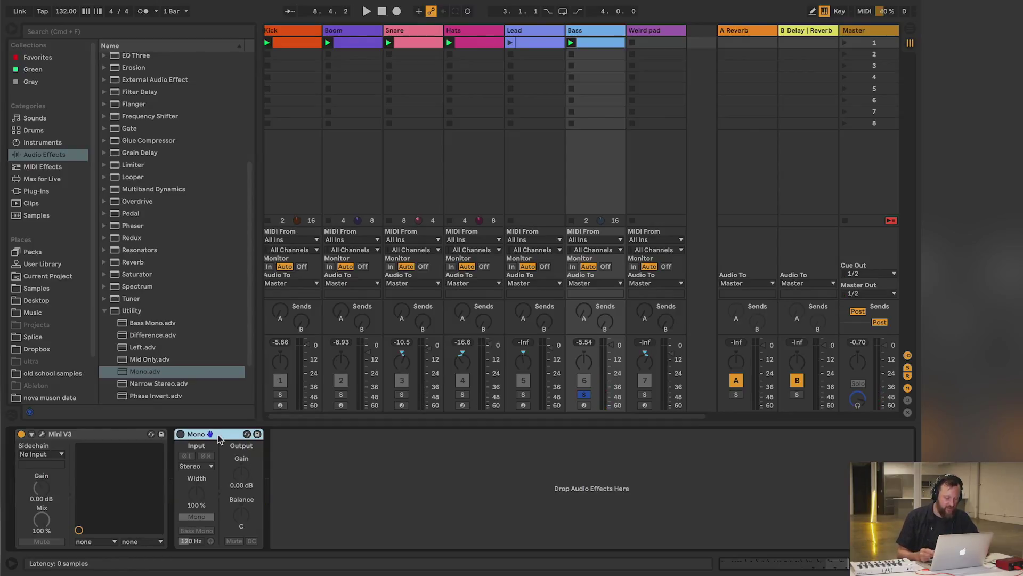
key(Delete)
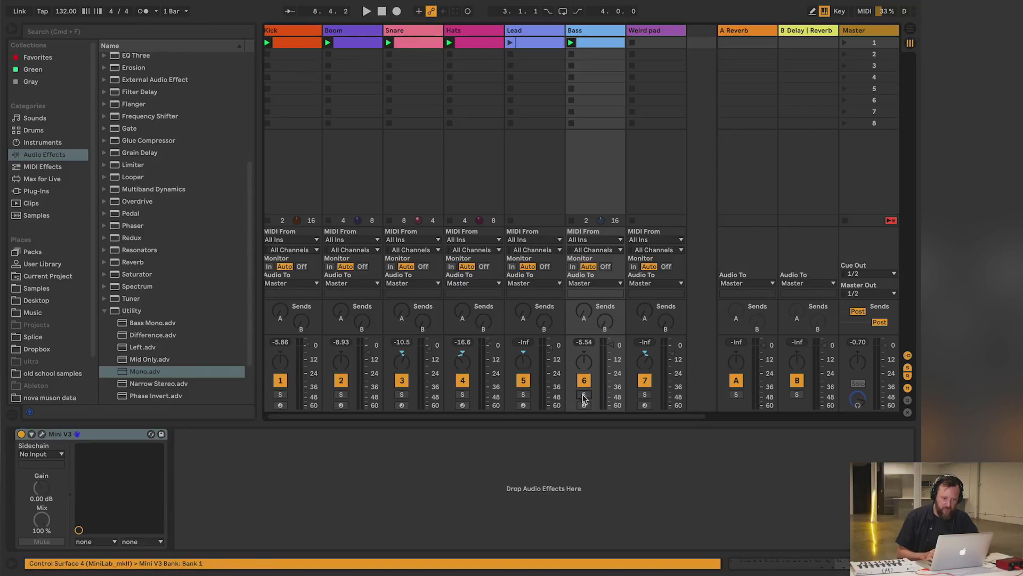
- Play the full groove with the Lead clip stopped and arm the Weird pad track
click(510, 42)
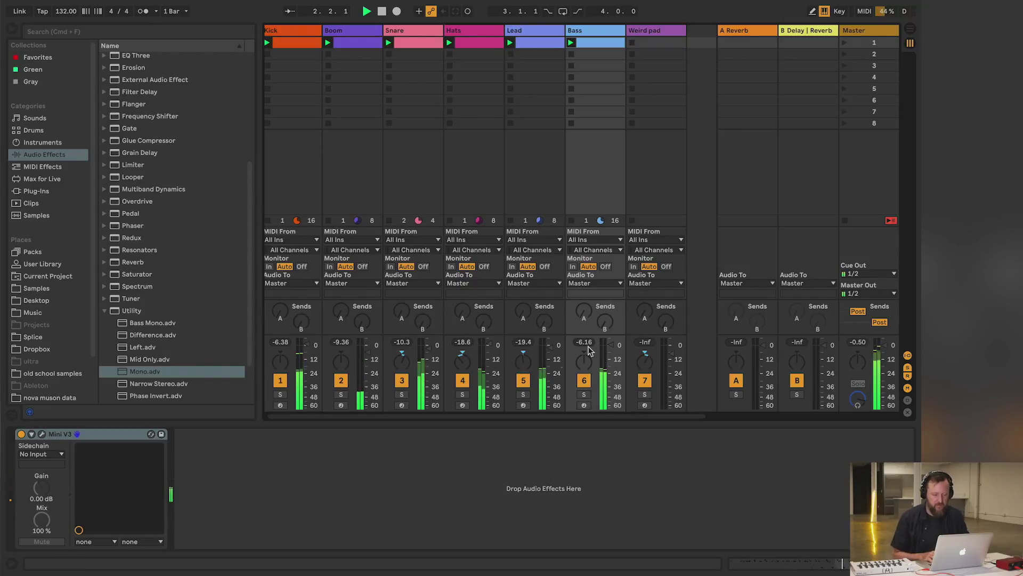
click(510, 54)
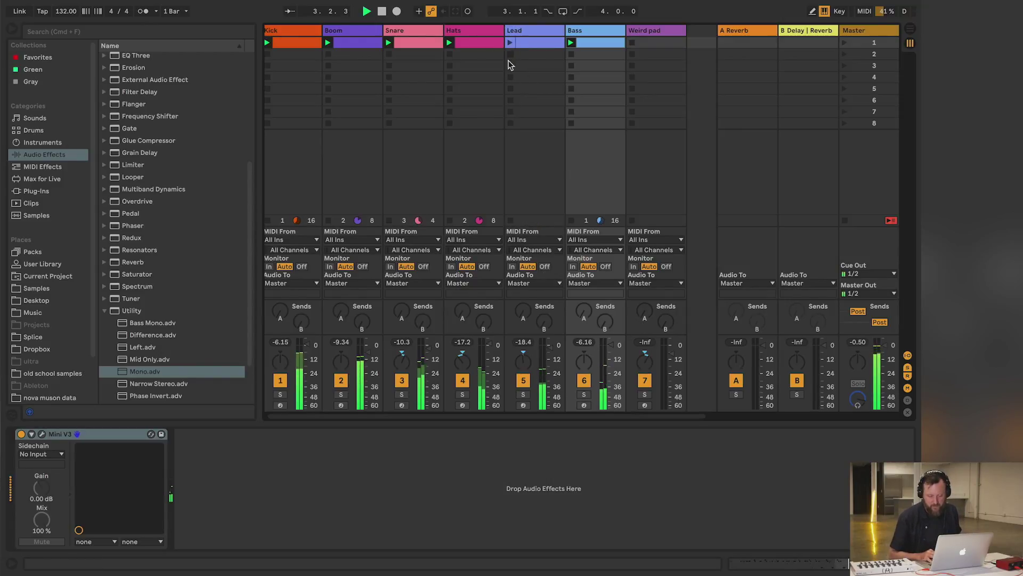
click(645, 405)
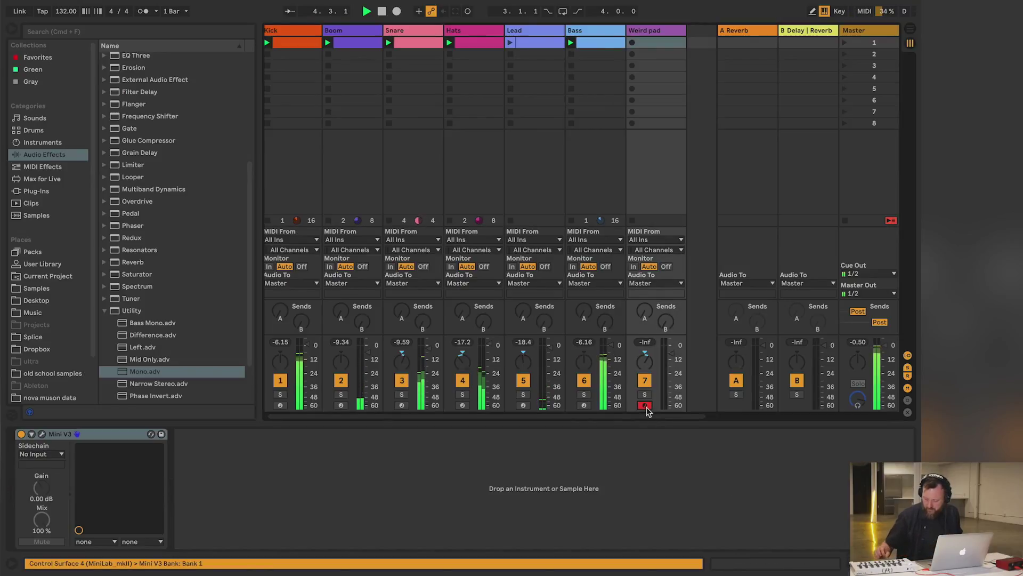